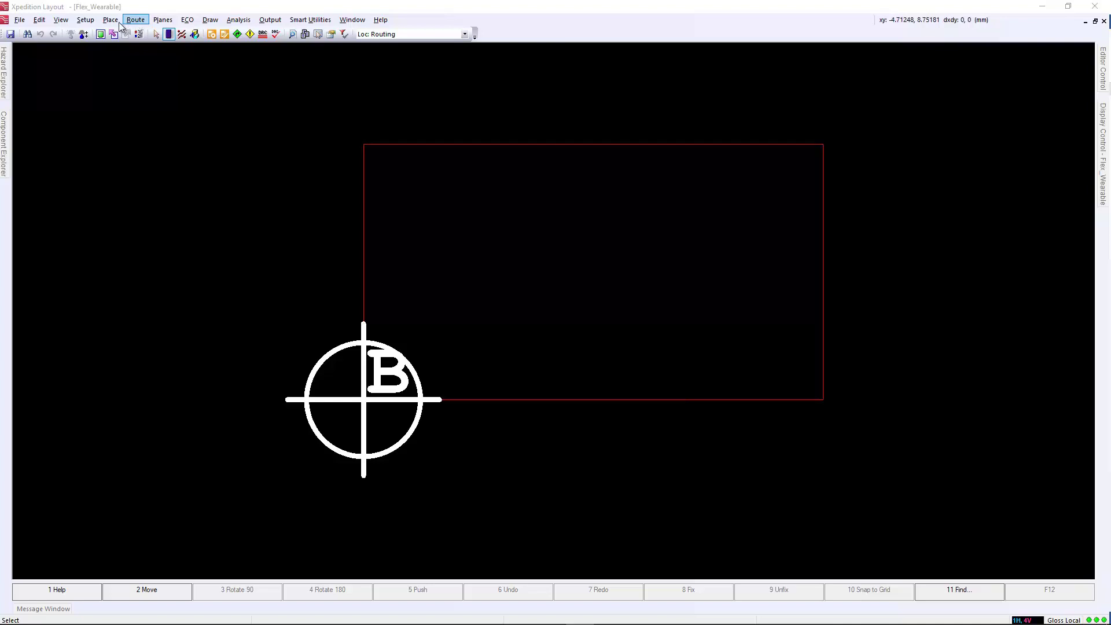
In the Stackup Editor, insert a cover layer below Soldermask_Top and name it CoverLayer_1
click(86, 21)
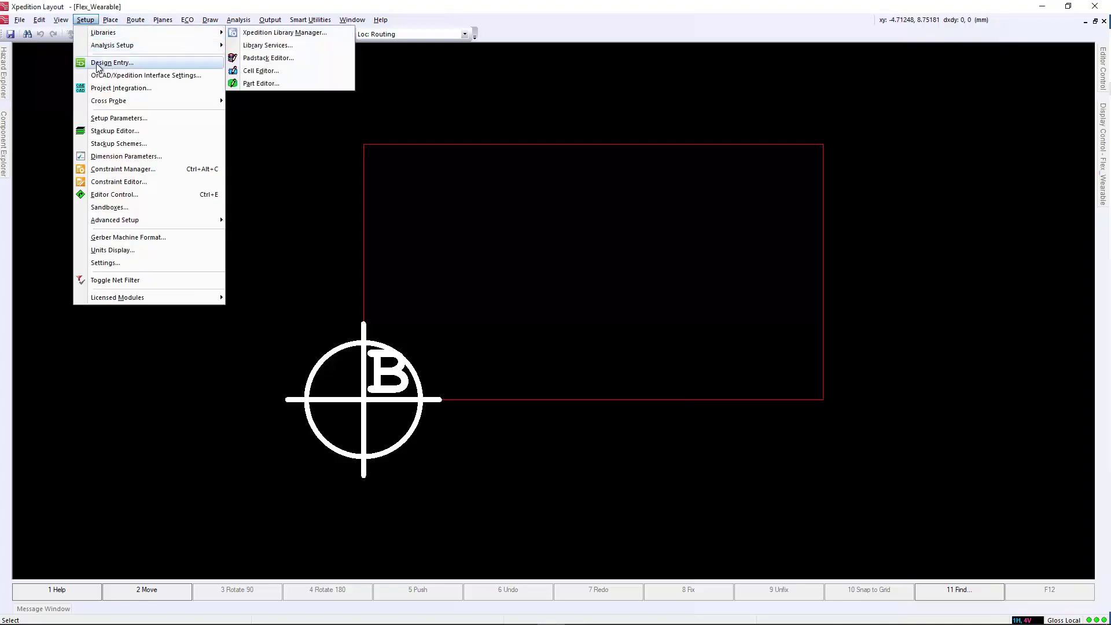
click(106, 135)
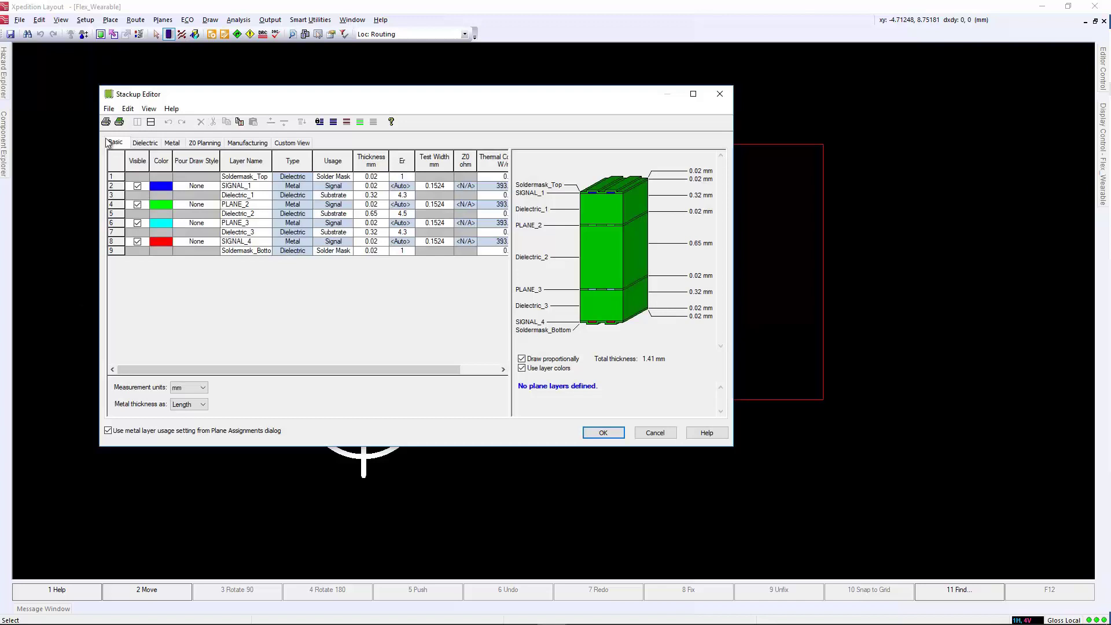
click(112, 178)
right_click(112, 180)
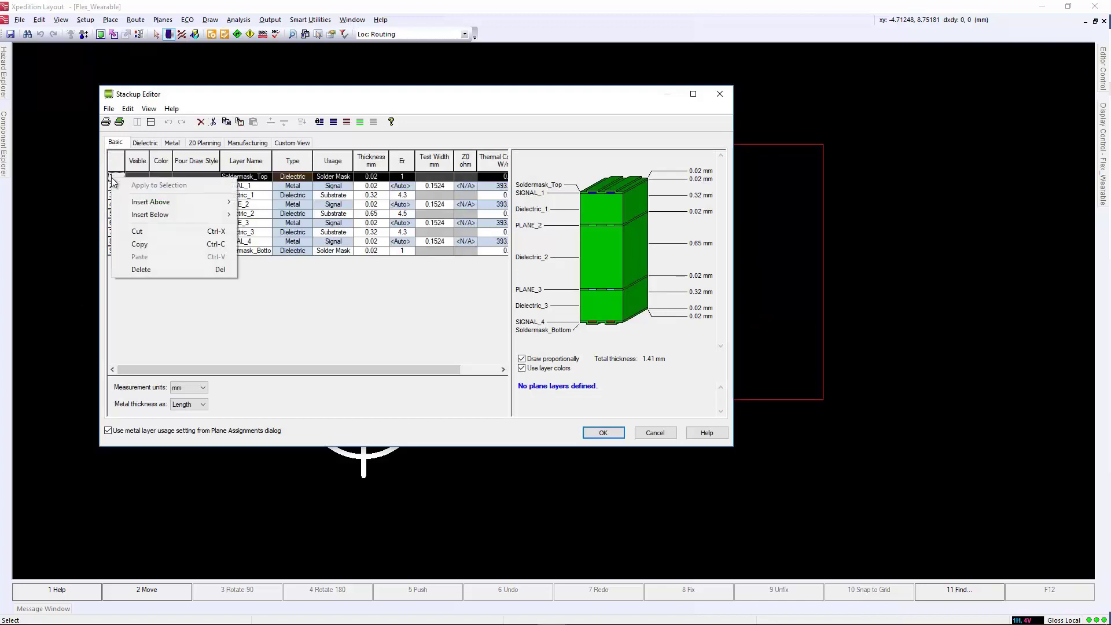
mouse_move(164, 214)
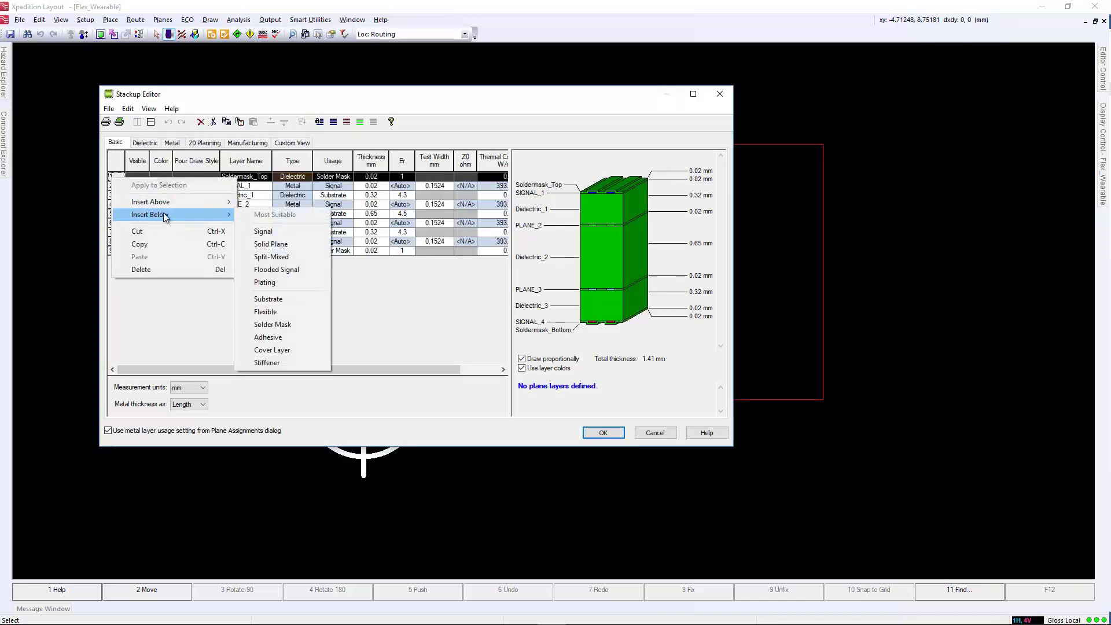
click(296, 351)
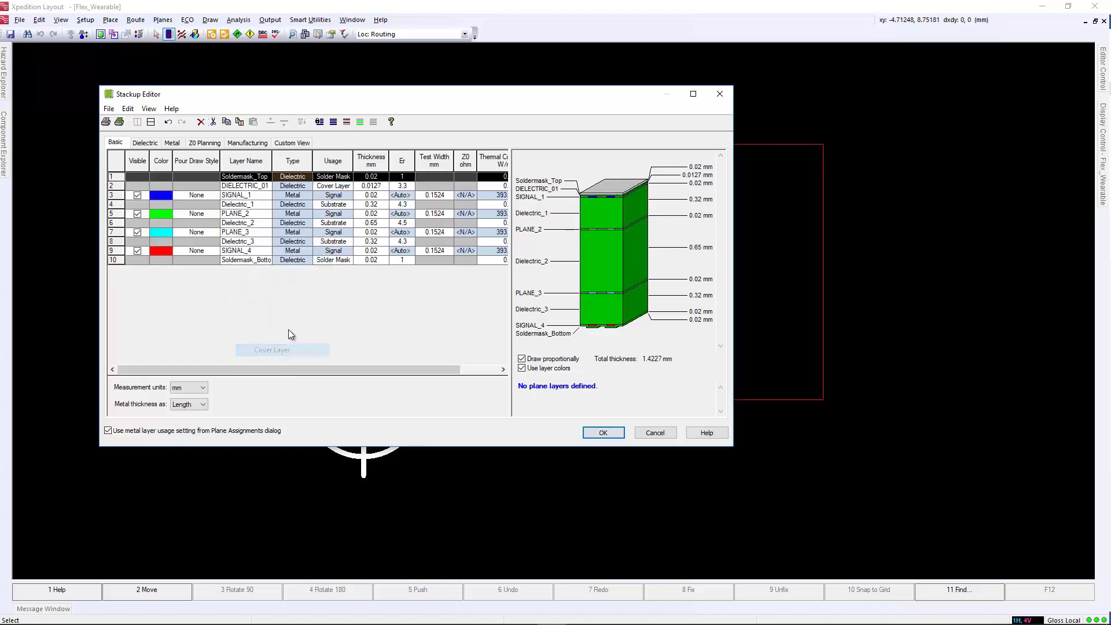
click(249, 188)
key(shift+Home)
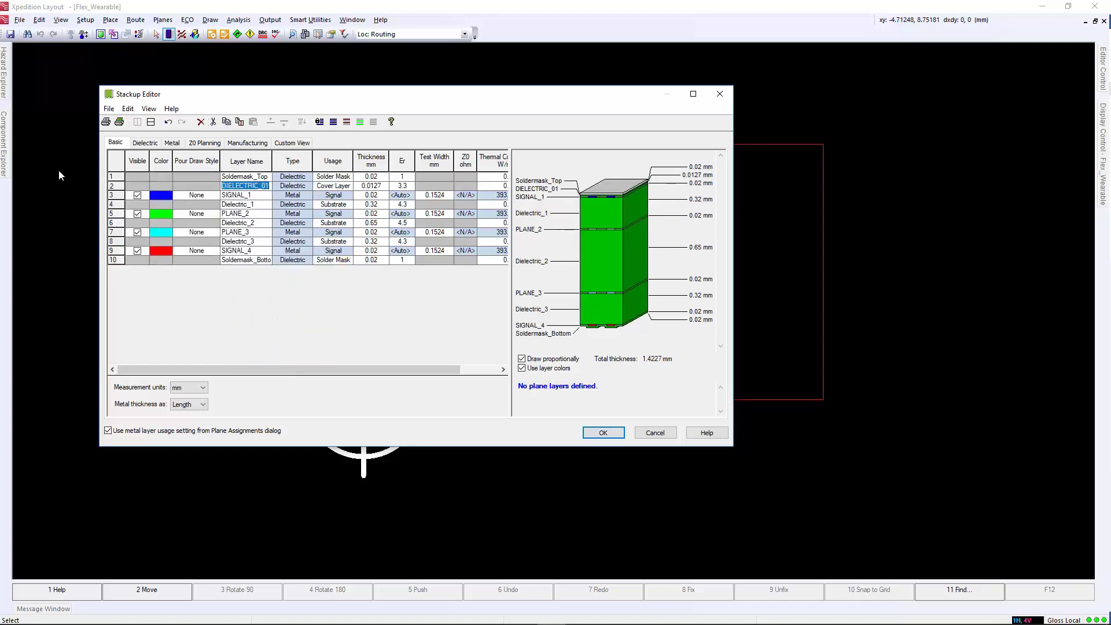
text(CoverLayer_1)
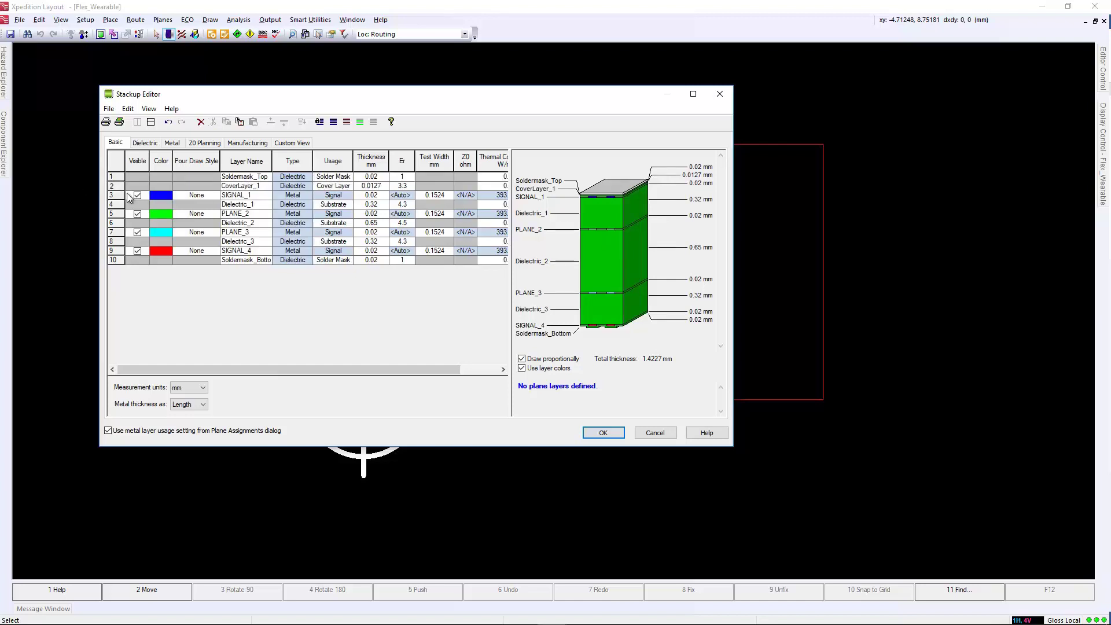
Rename Dielectric_1 to FlexCore_1 and set its usage to Flex Substrate
click(247, 206)
text(FlexCore)
click(348, 204)
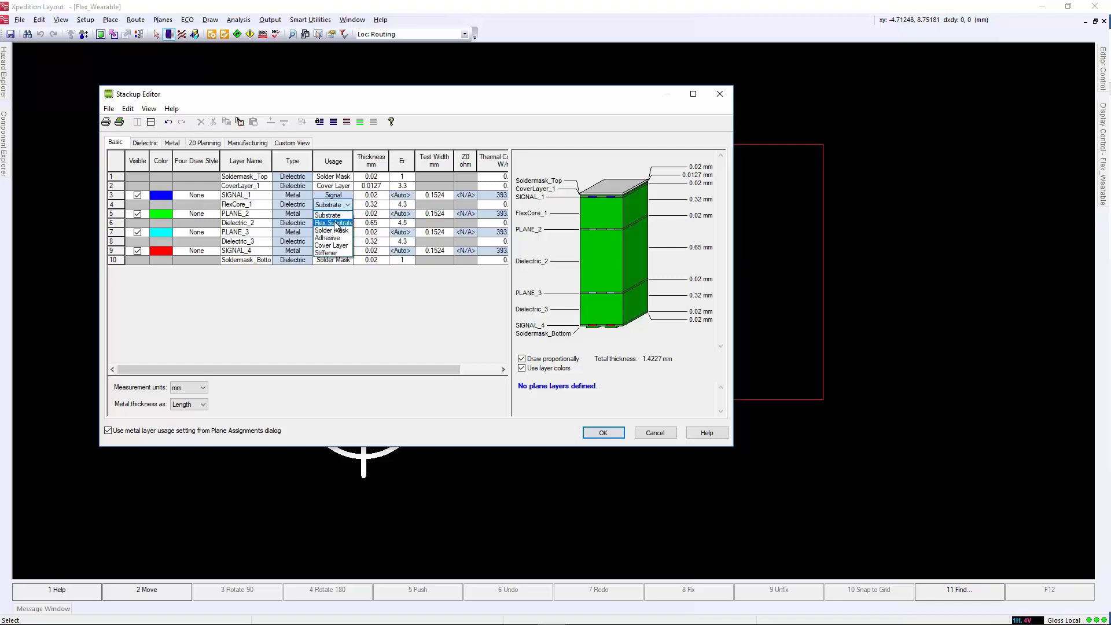
click(334, 224)
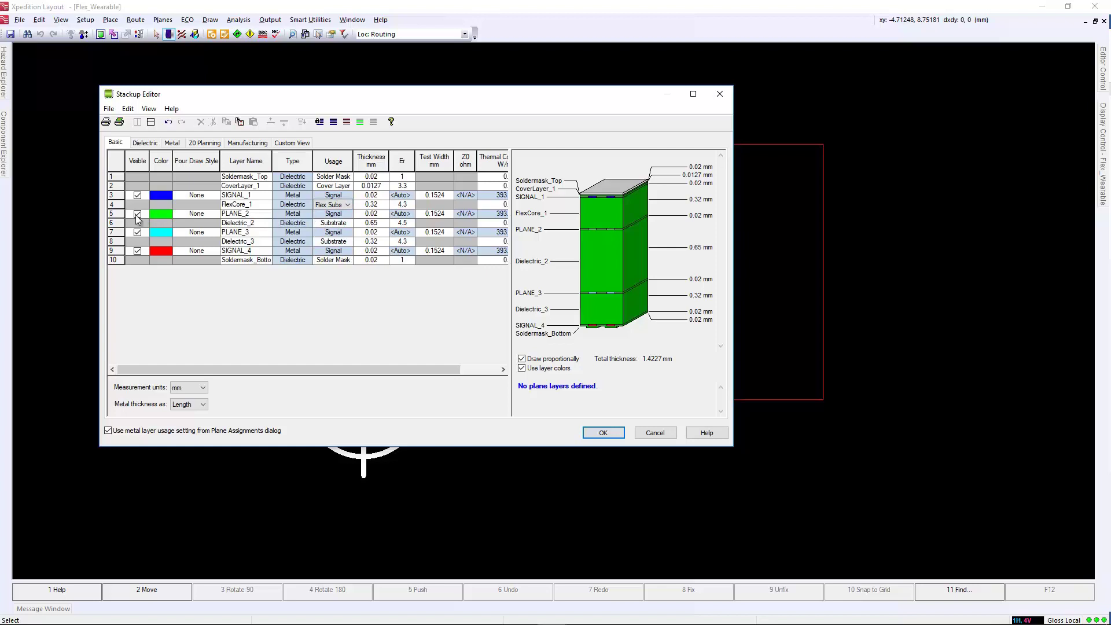
Insert a cover layer named CoverLayer_2 below PLANE_2
right_click(116, 215)
mouse_move(169, 252)
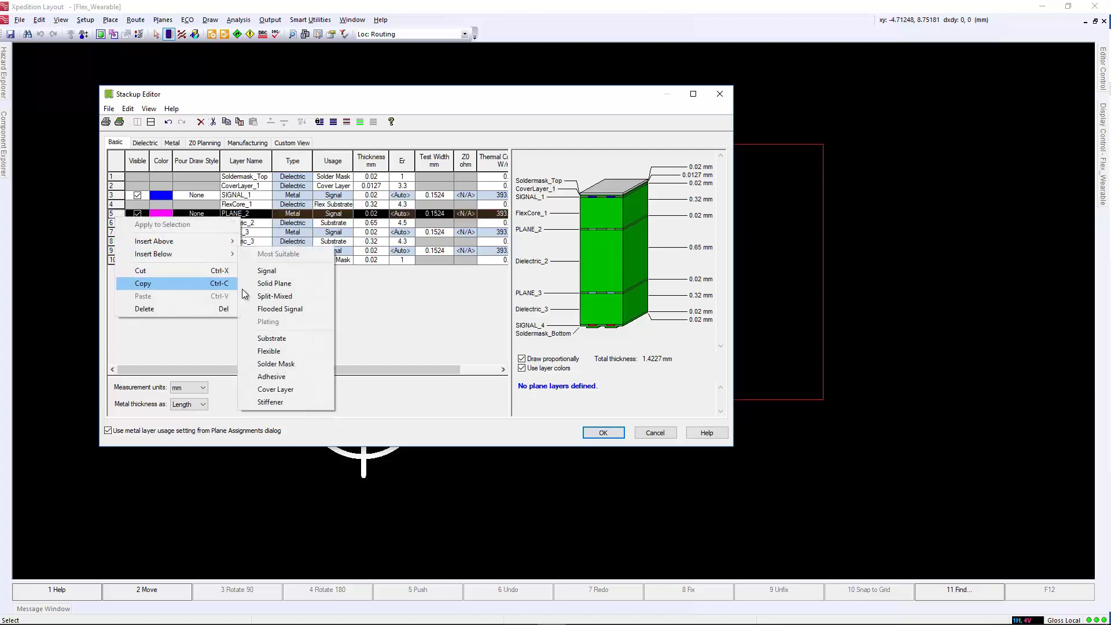
click(277, 389)
double_click(244, 223)
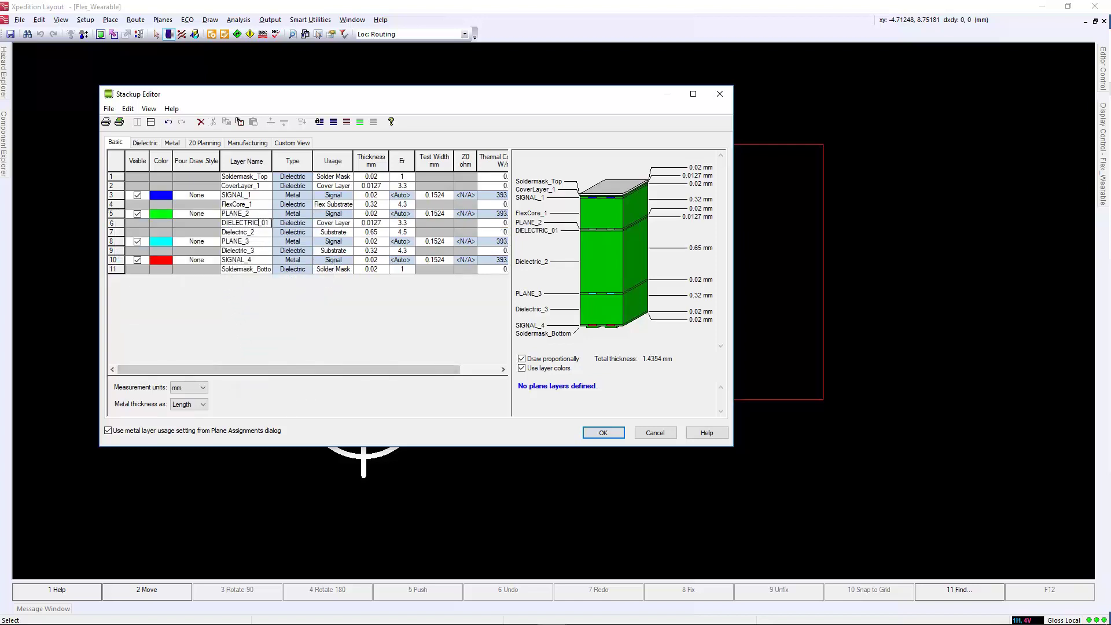
text(CoverLayer_2)
Insert a cover layer named CoverLayer_3 below Dielectric_2
right_click(119, 233)
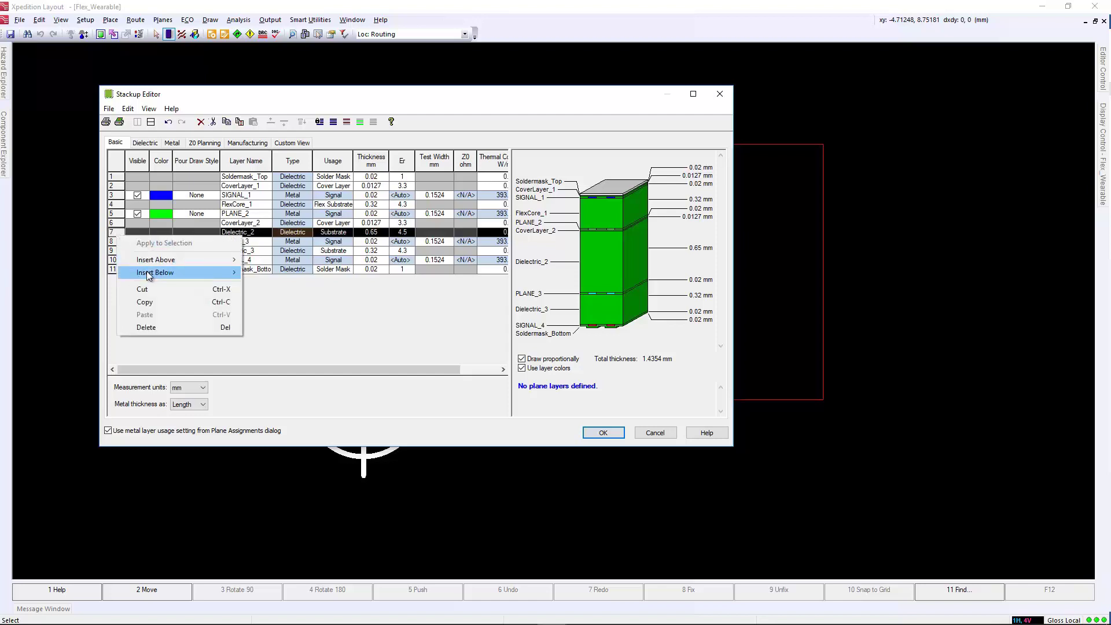
mouse_move(176, 273)
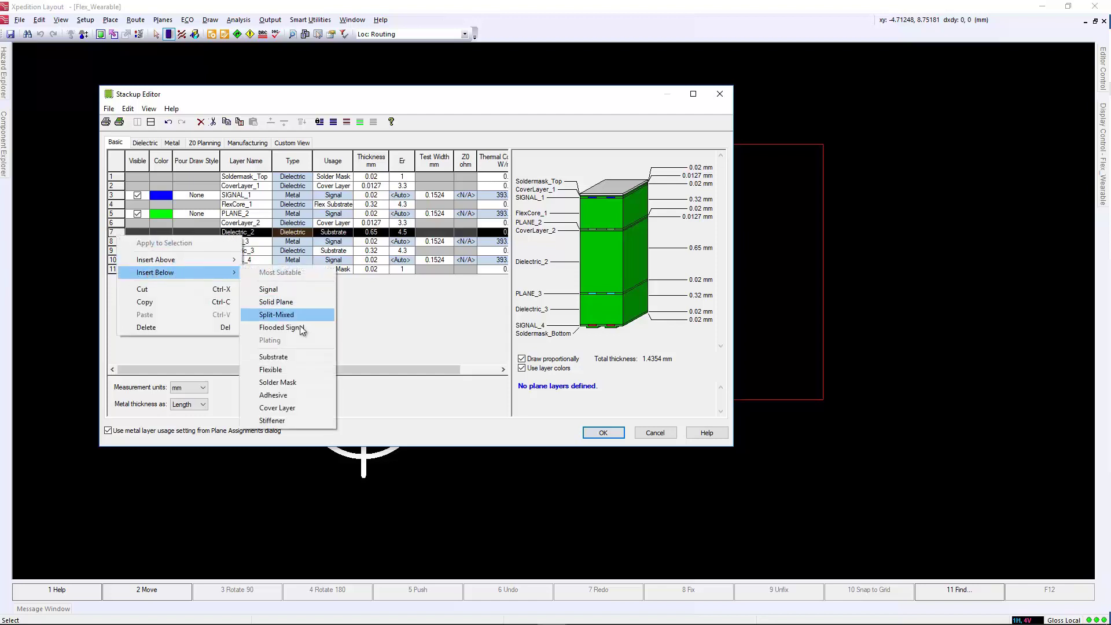
click(293, 407)
text(Cov)
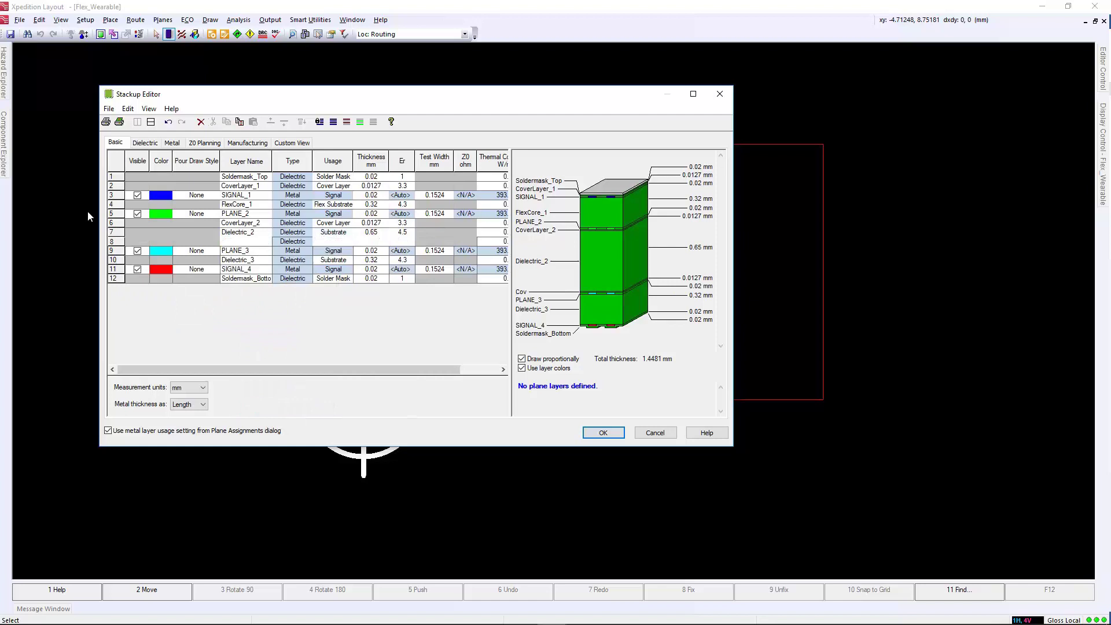
text(erLayer_3)
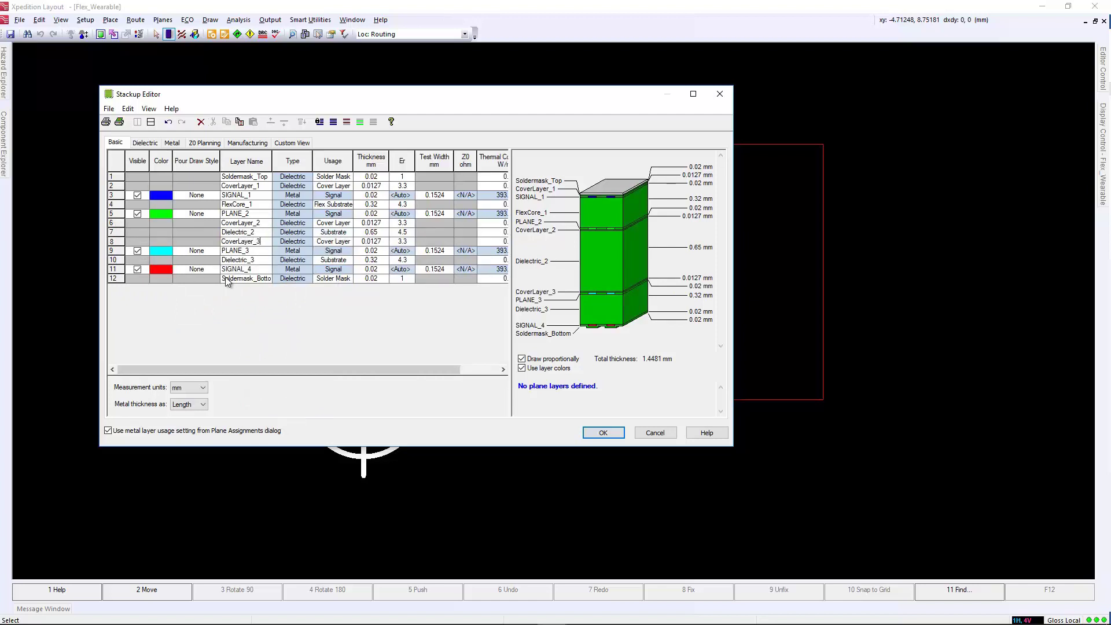
Rename Dielectric_3 to FlexCore_4 with Flex Substrate usage
double_click(258, 262)
text(F)
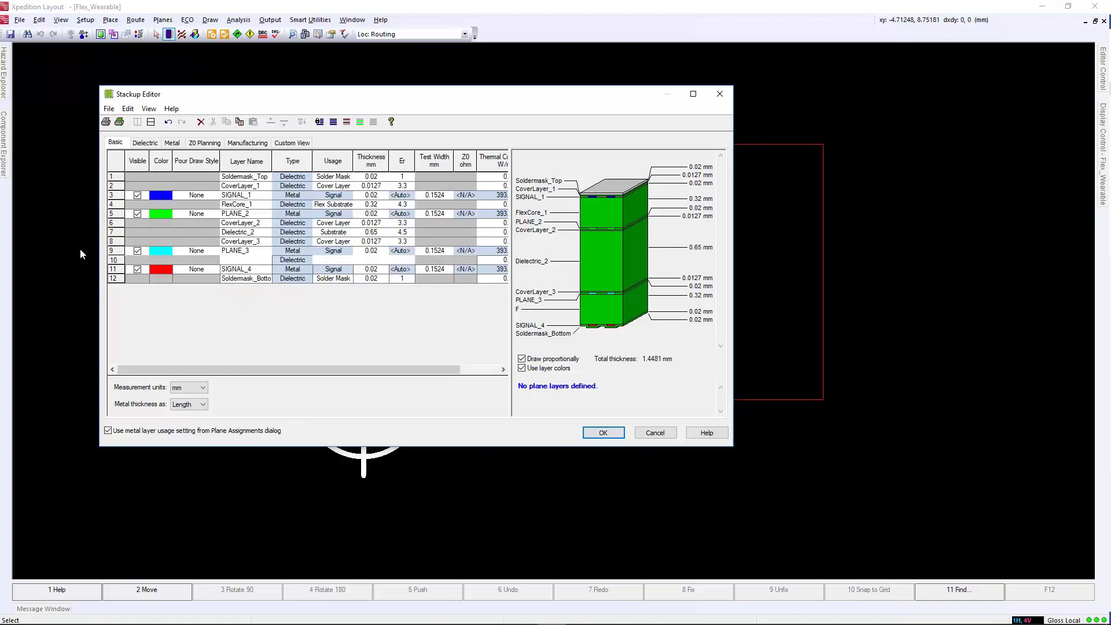
text(lexCore)
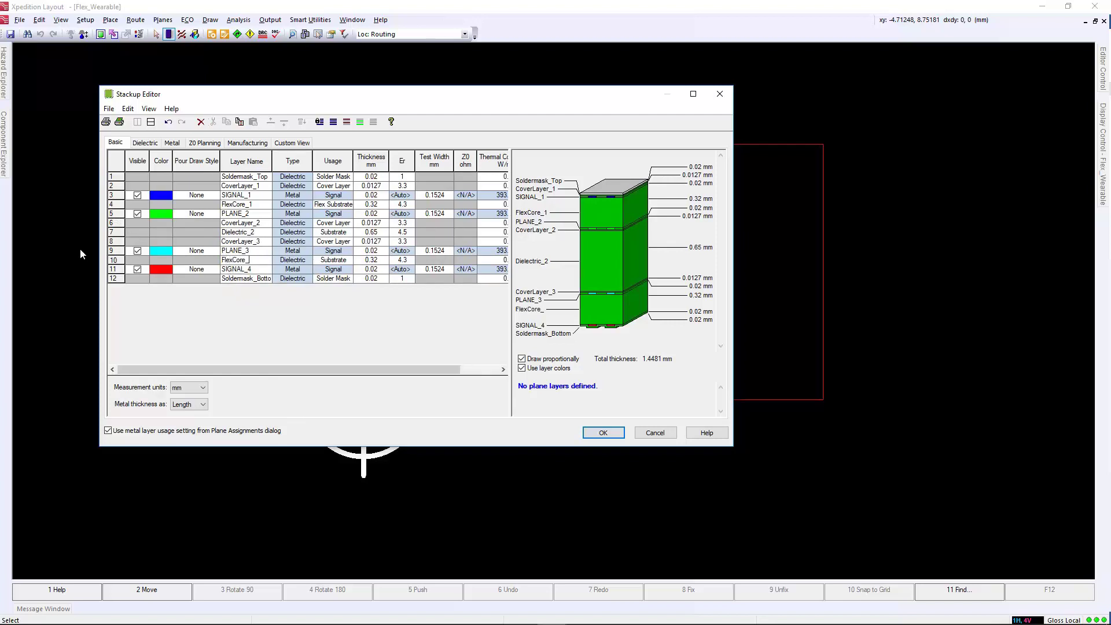
text(_4)
click(347, 260)
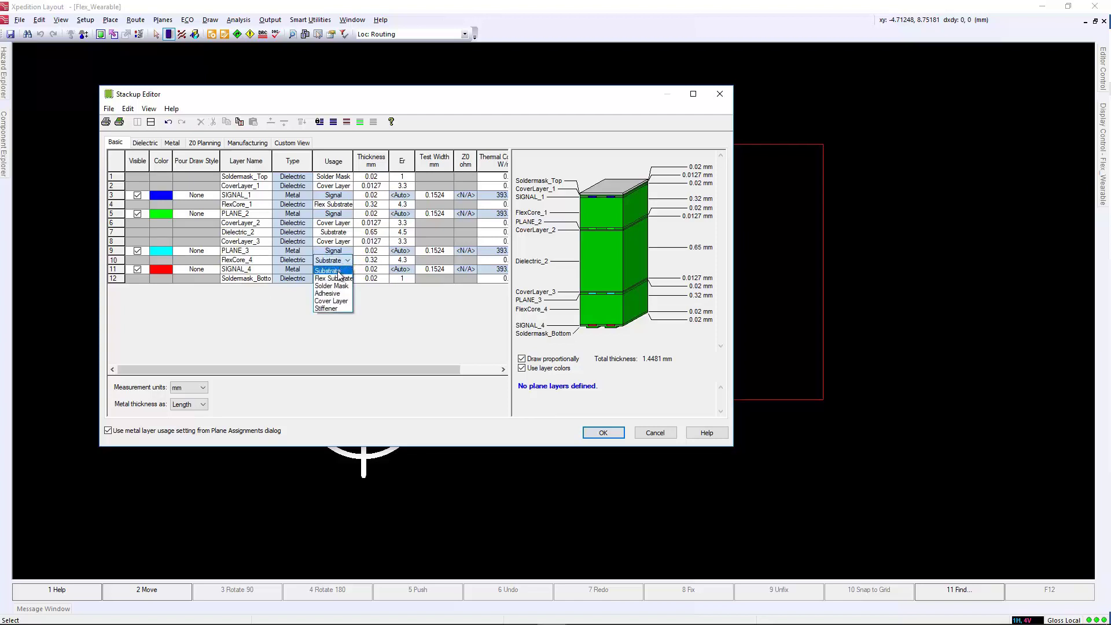
click(333, 278)
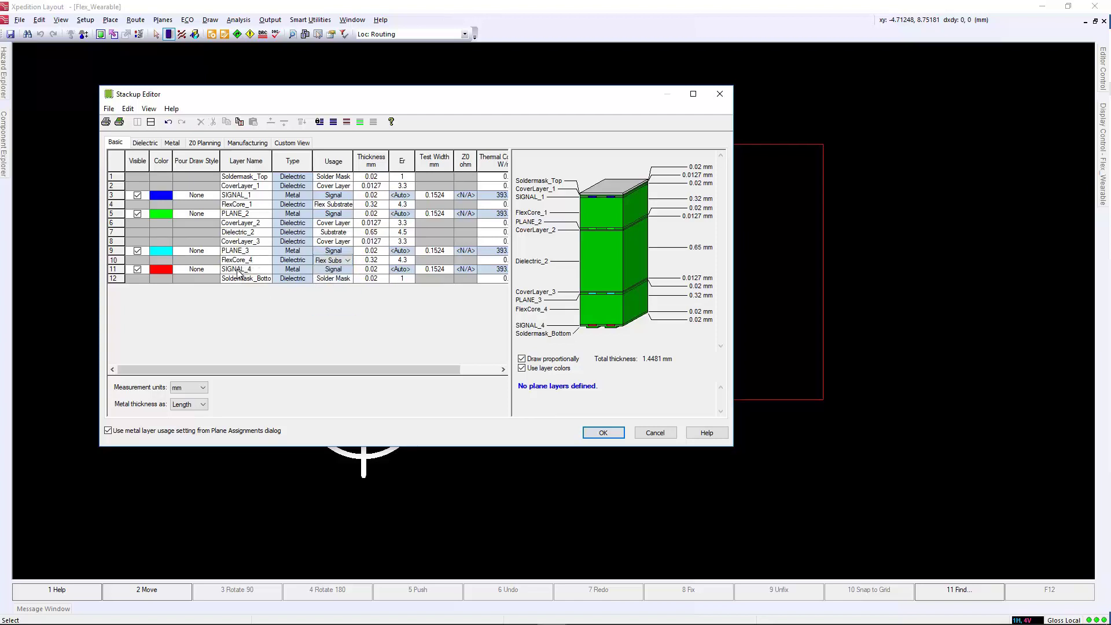
Add CoverLayer_4 below SIGNAL_4 and apply the stackup changes
right_click(115, 269)
mouse_move(167, 307)
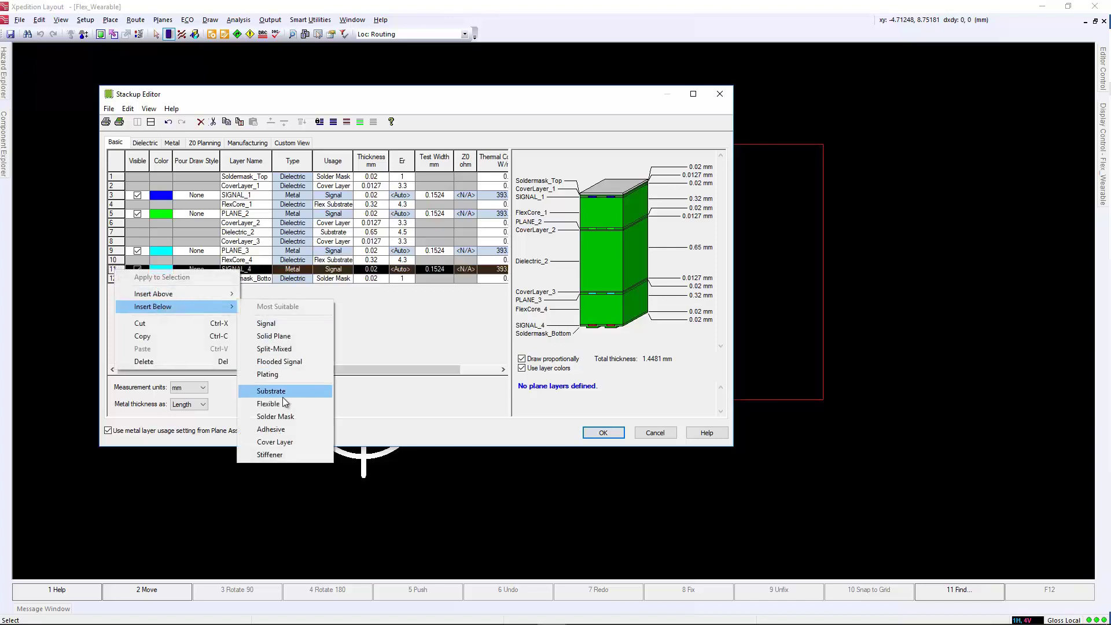
click(273, 442)
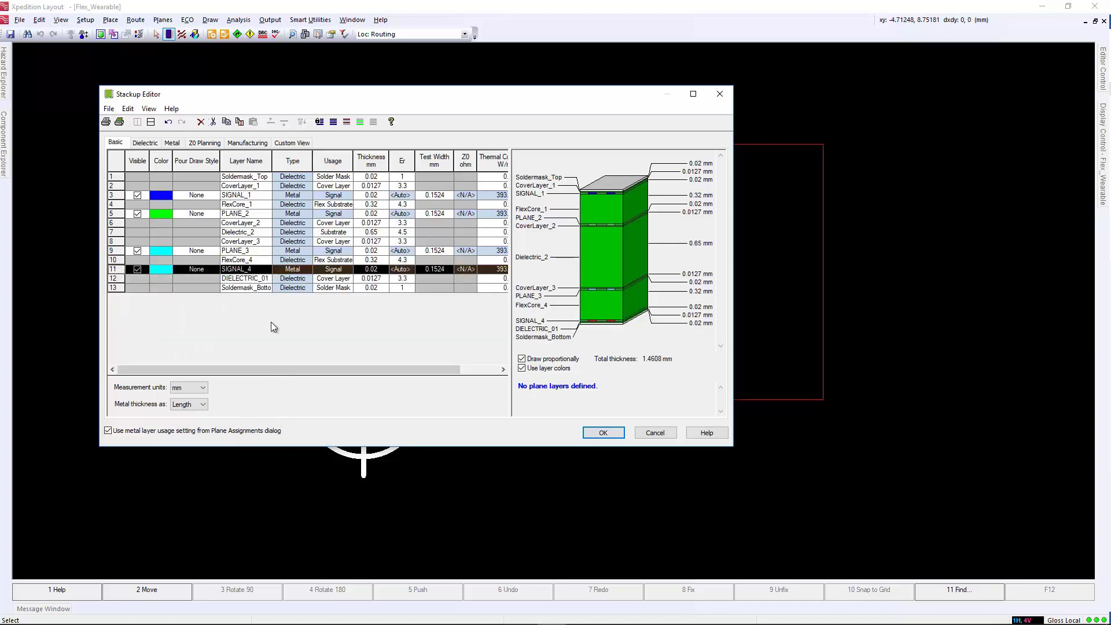
click(258, 280)
text(C)
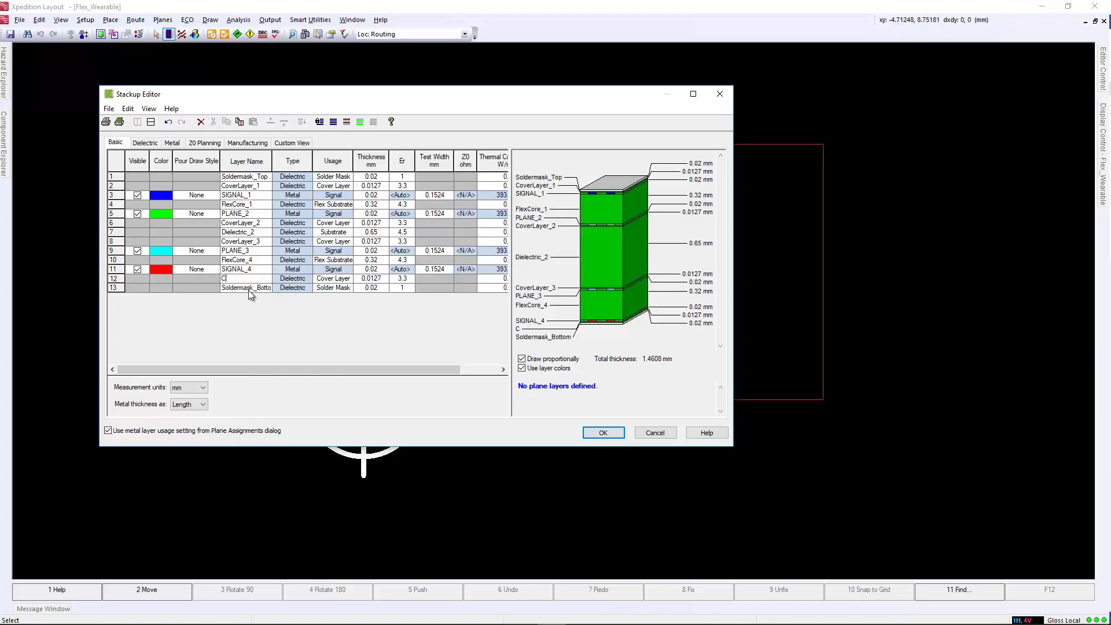
text(overLayer_4)
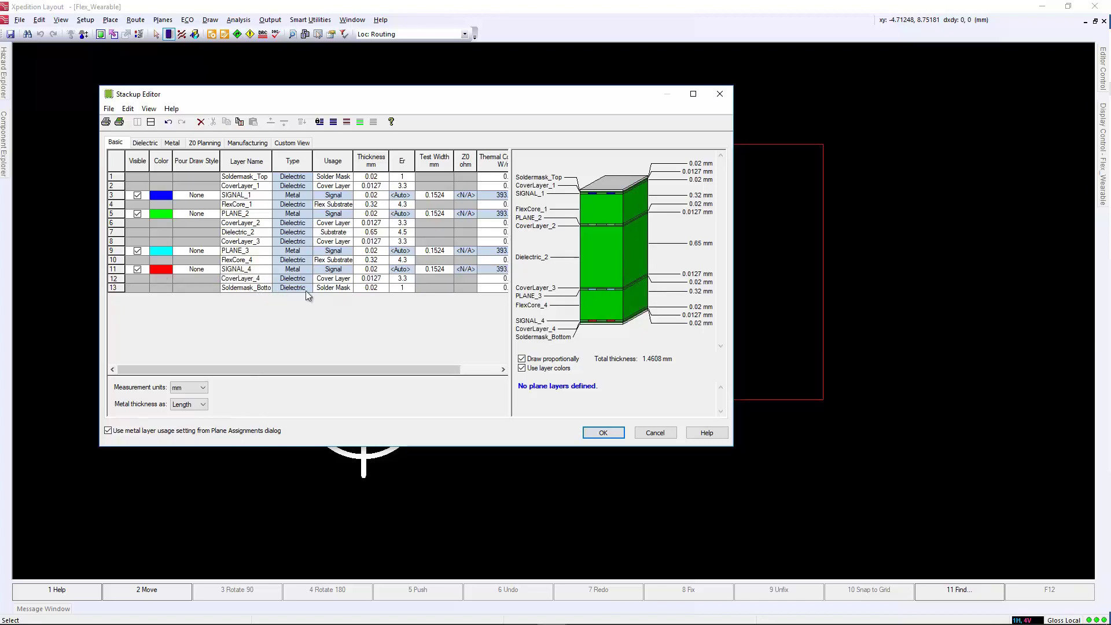
click(601, 432)
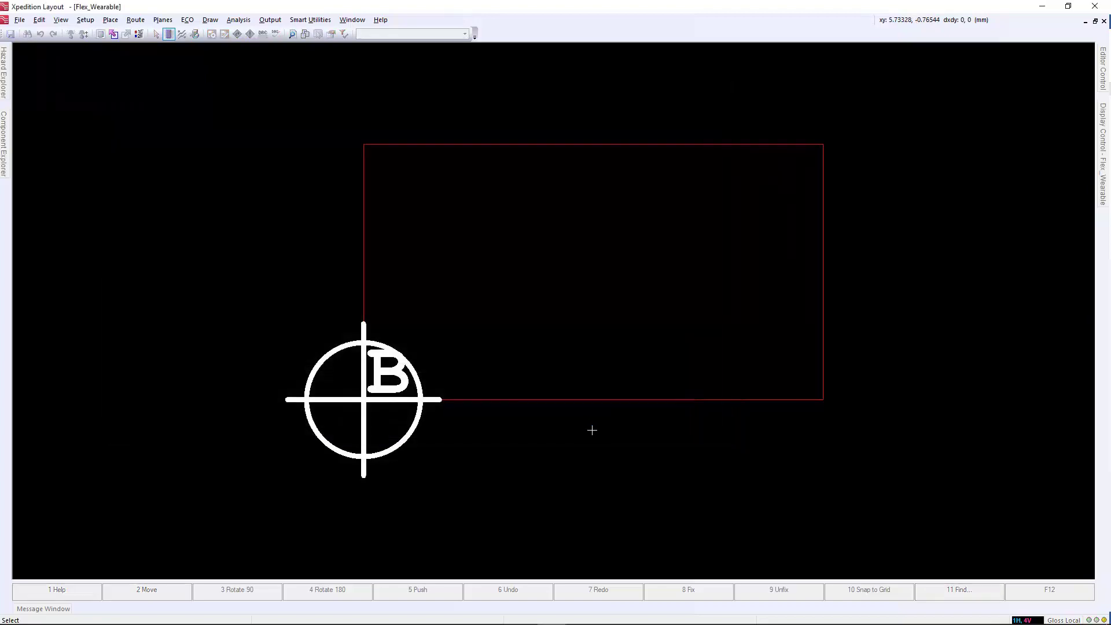
Resize the Teensy_Main board outline from 11.52 × 6.4 to 25 × 15 mm
double_click(359, 285)
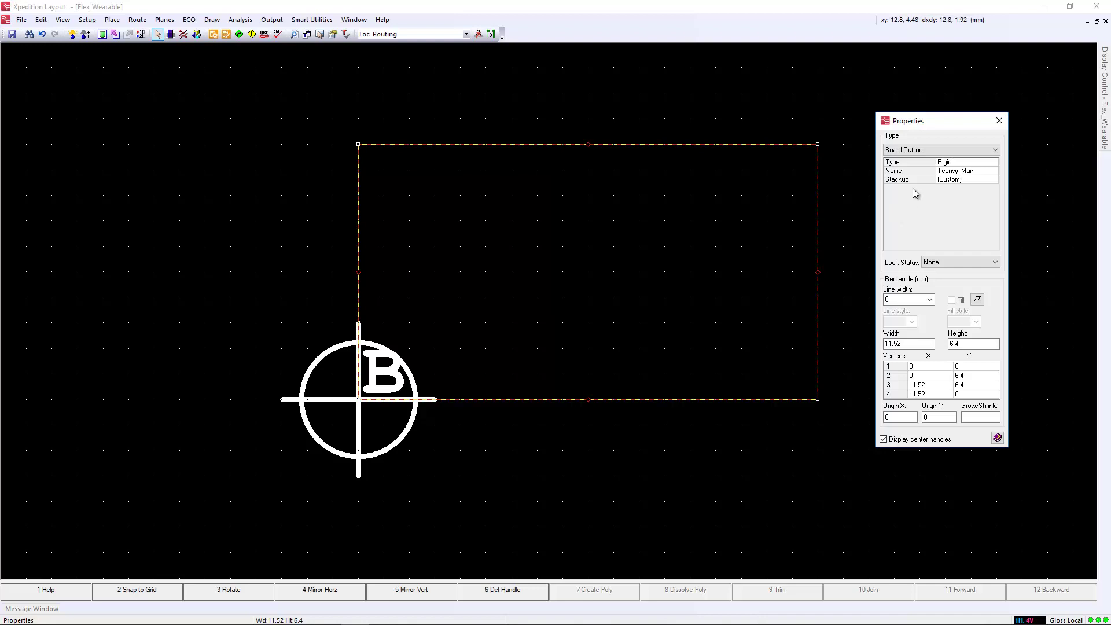
double_click(904, 348)
text(25)
key(Tab)
text(15)
key(Return)
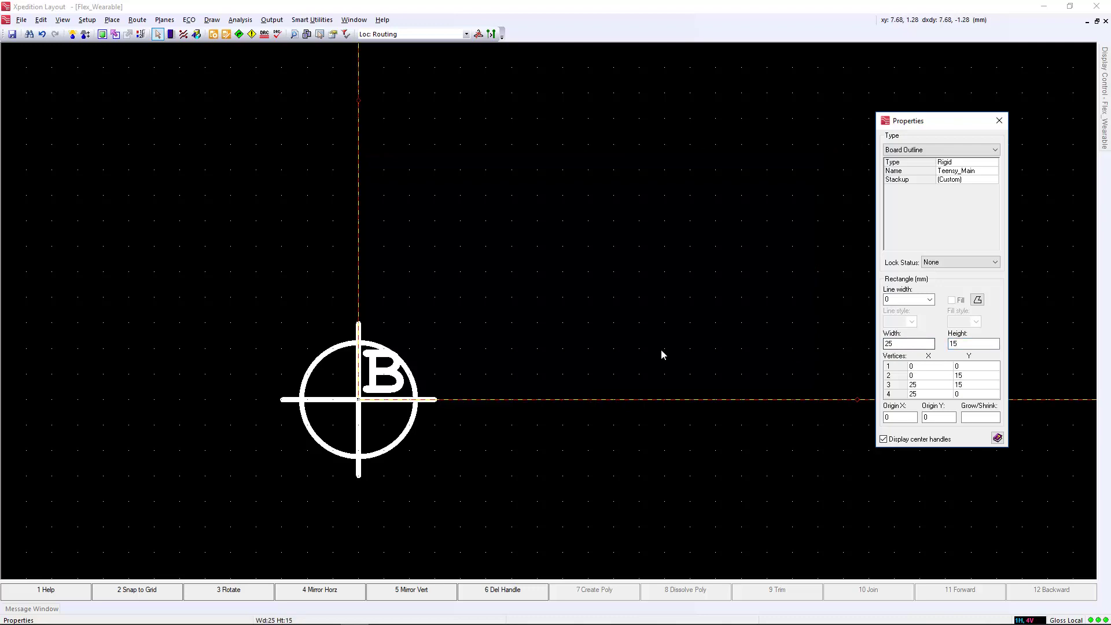
scroll(661, 349, down, 3)
scroll(730, 355, down, 2)
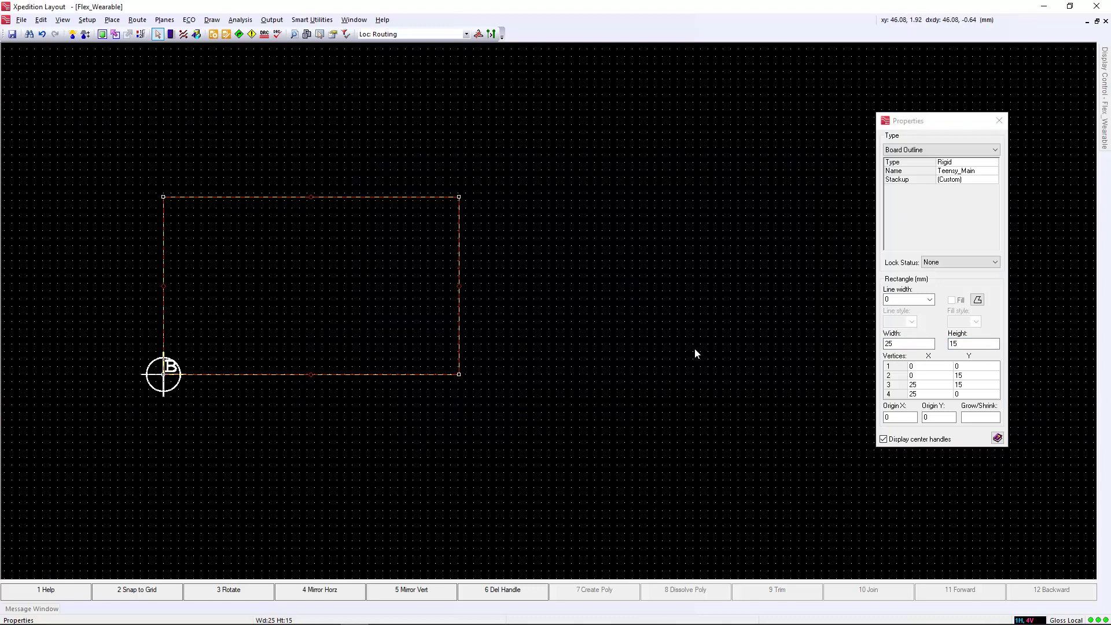
click(612, 327)
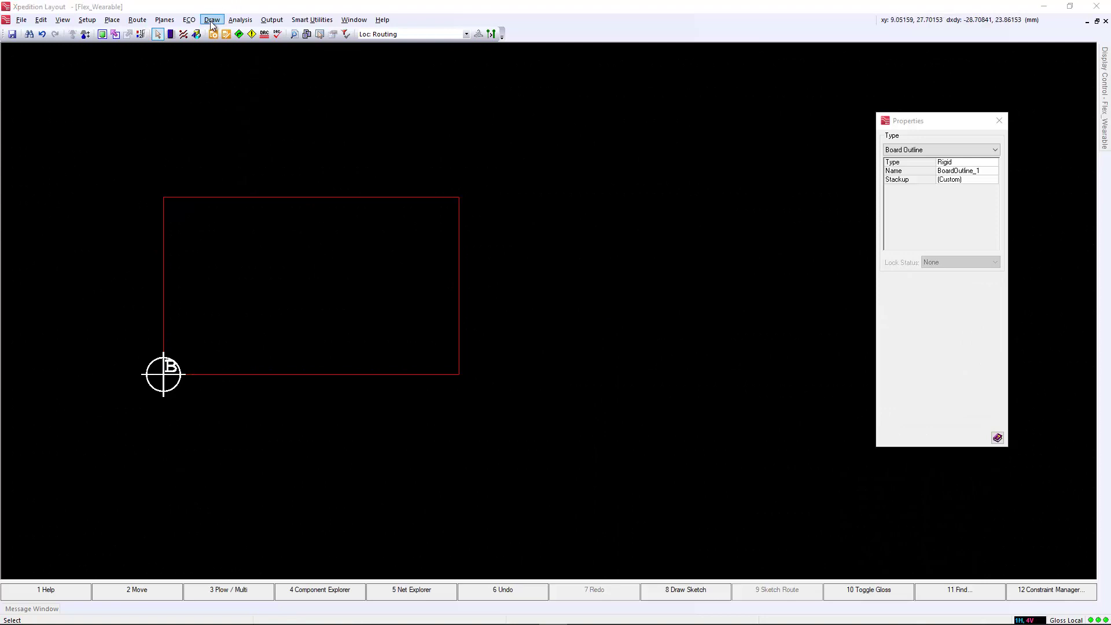
Draw a new rectangular board outline beside Teensy_Main
click(211, 20)
click(238, 58)
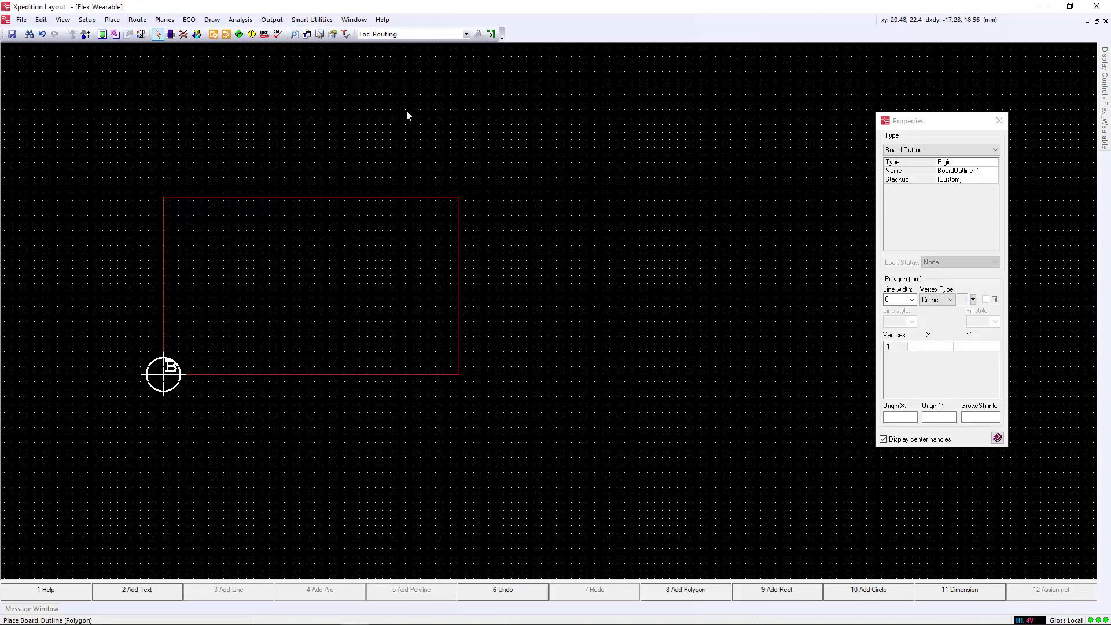
click(764, 592)
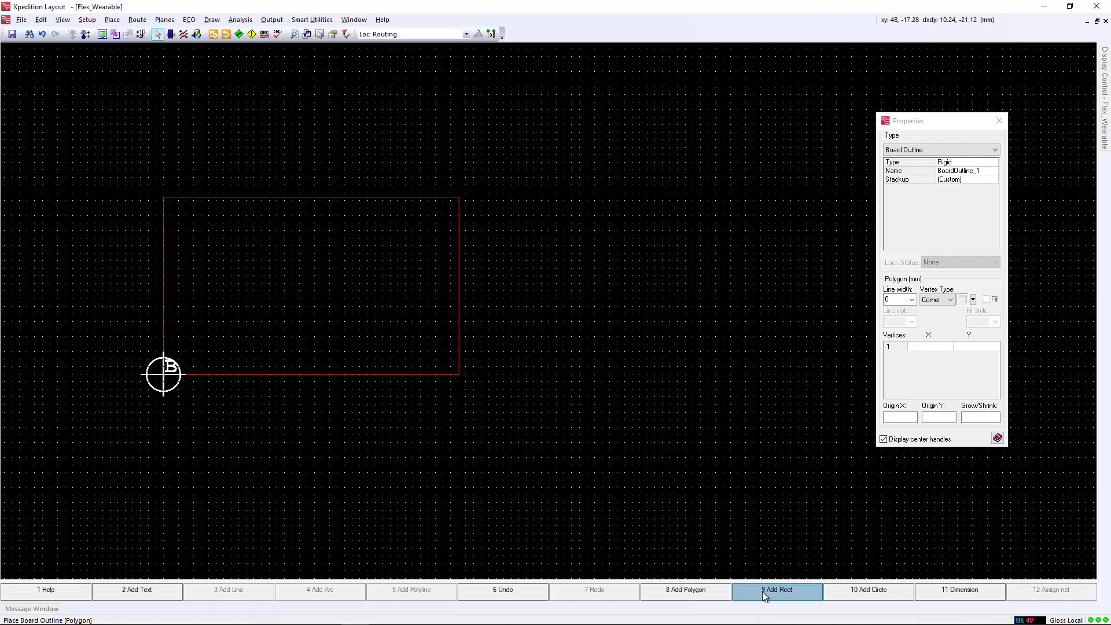
click(670, 200)
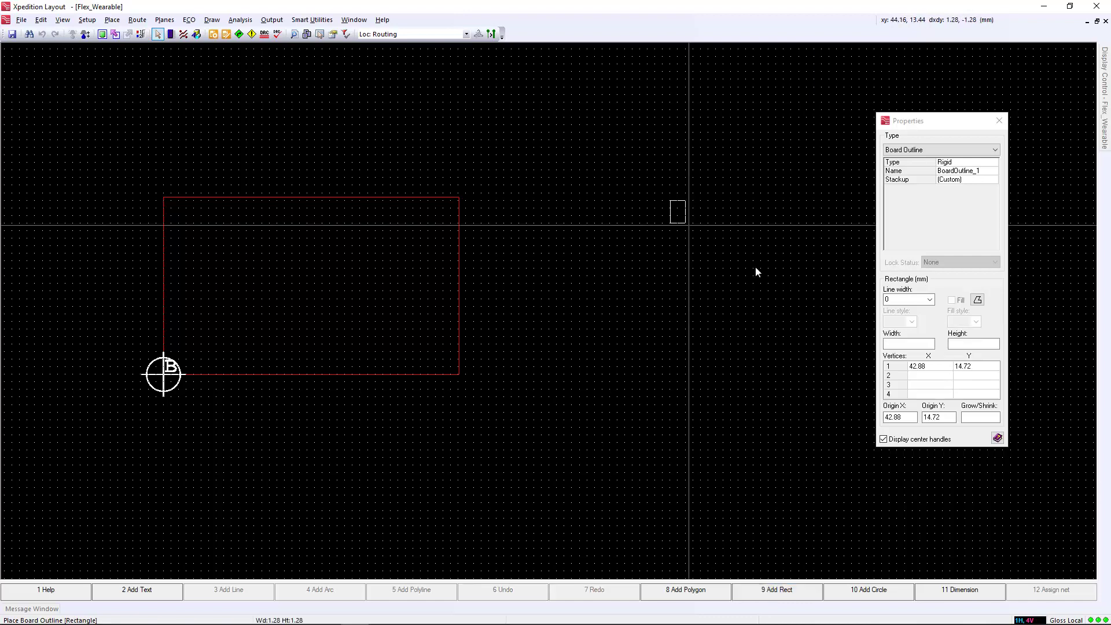
click(842, 366)
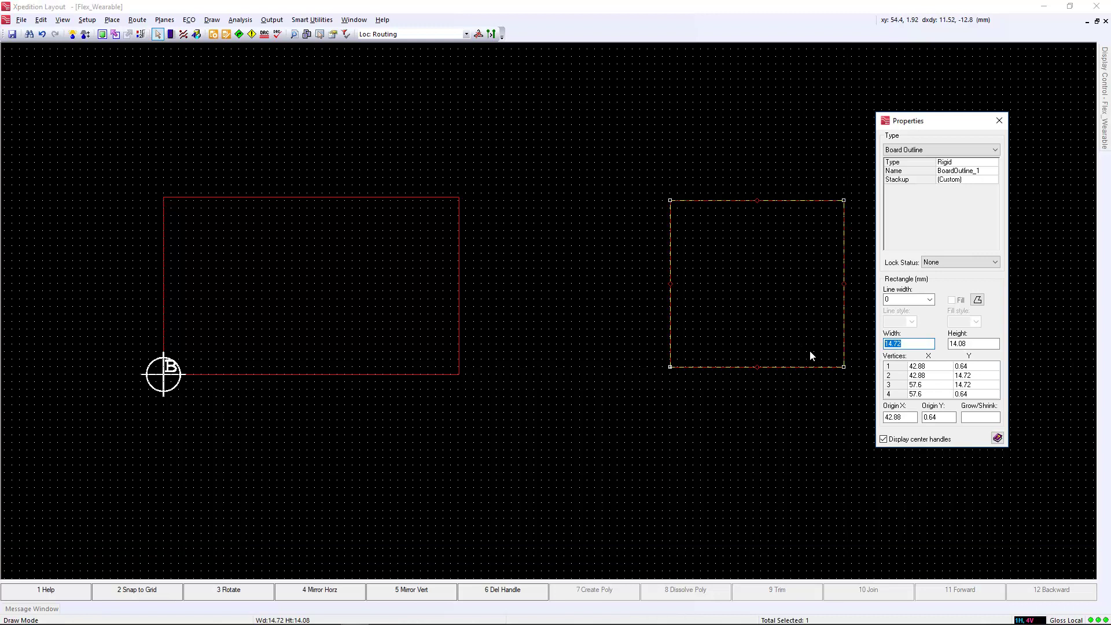
Size the new outline 25 × 22 mm with origin X 36, Y -3.5
text(25)
key(Tab)
text(22)
key(Tab)
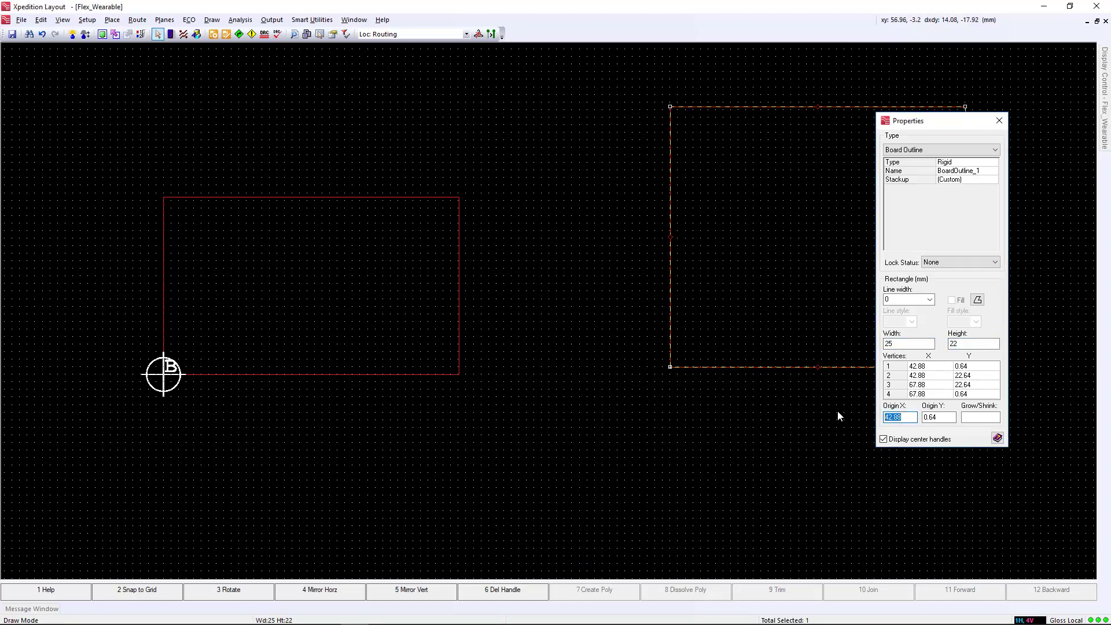
text(36)
key(Return)
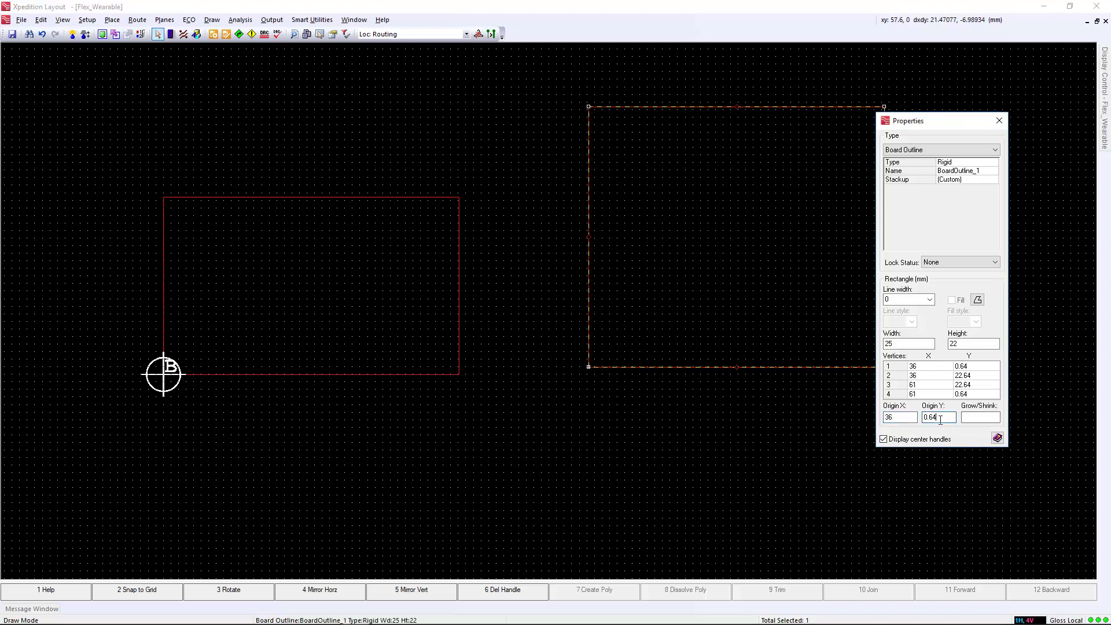
double_click(941, 419)
text(-3.5)
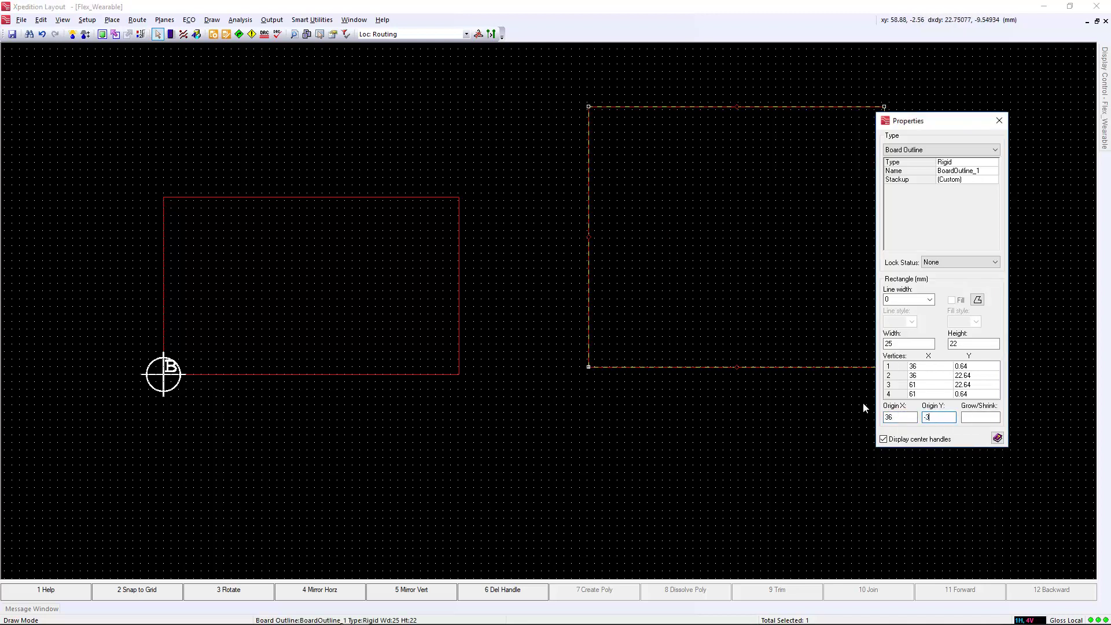
key(Return)
Name the outline Connector_Board
double_click(978, 170)
text(Connector_Board)
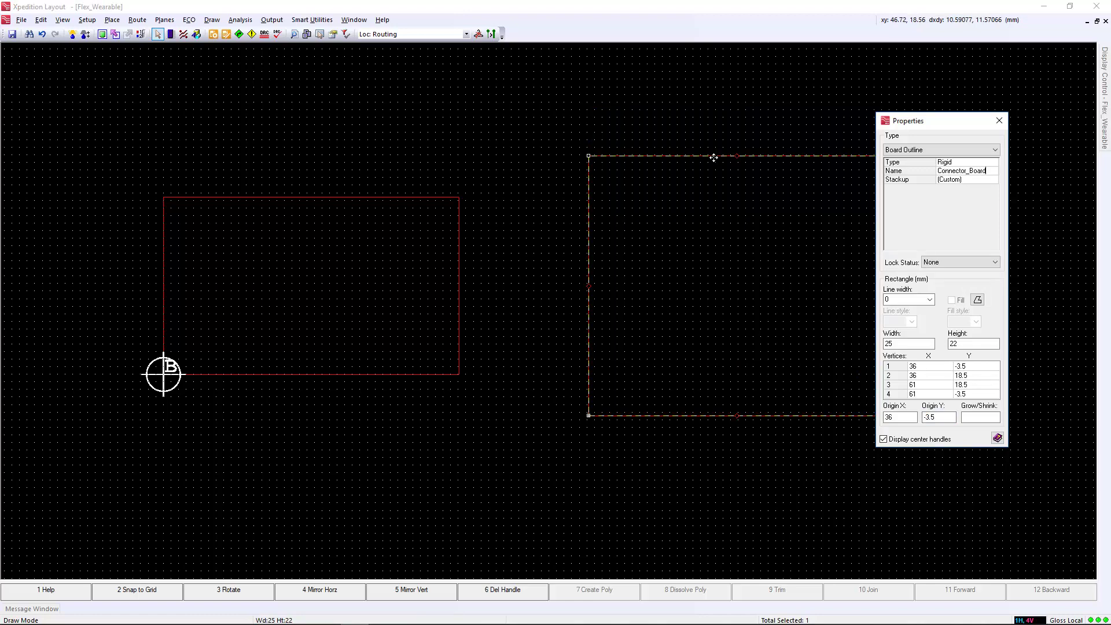
key(Return)
drag(940, 123, 995, 123)
Draw a small rectangular board outline between the two rigid boards
click(211, 19)
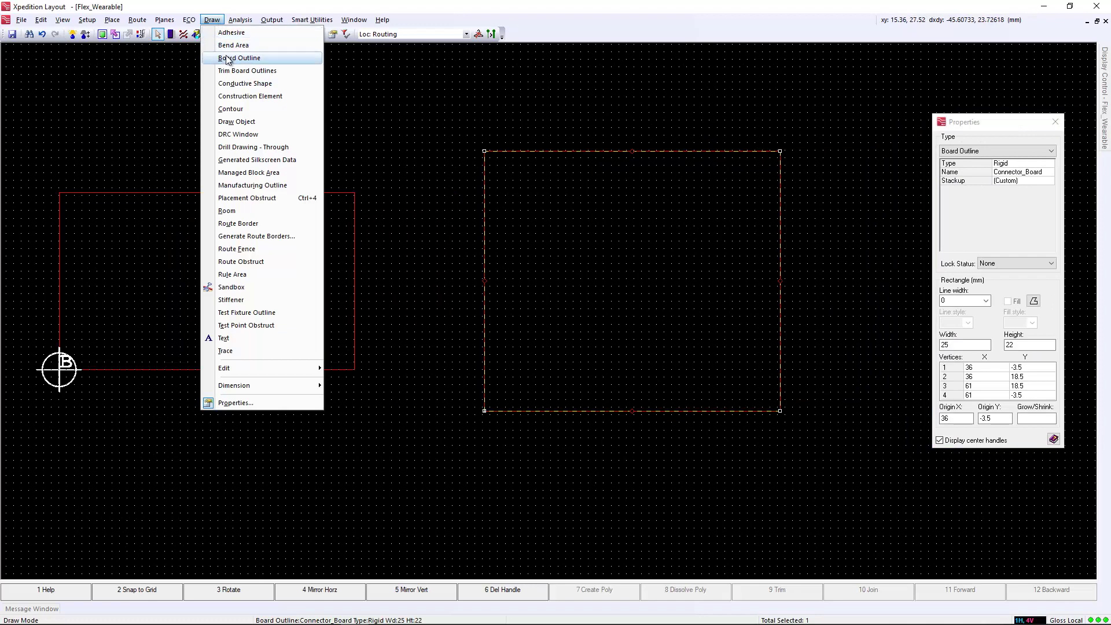
click(238, 55)
click(769, 590)
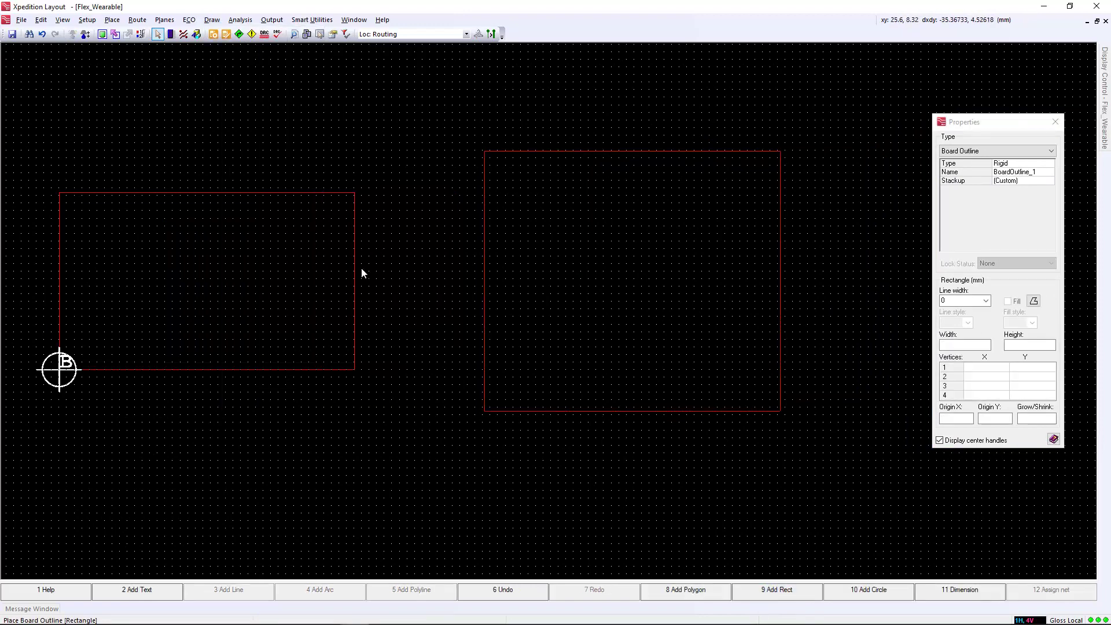
click(344, 258)
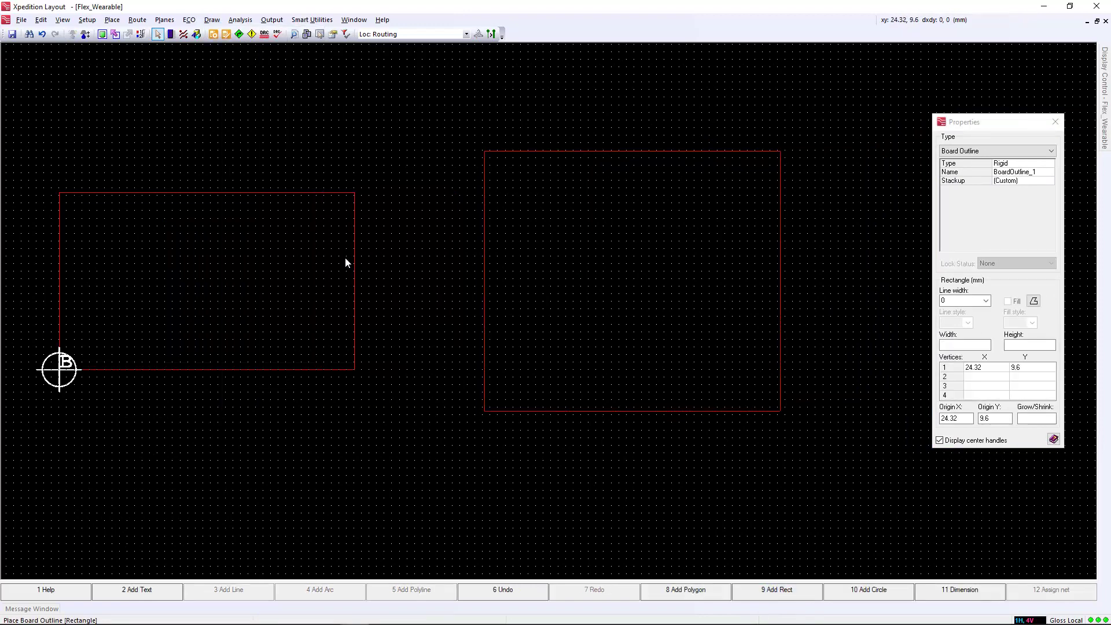
click(498, 324)
Size the connecting outline 11 × 7 mm with origin 25, 4
double_click(963, 345)
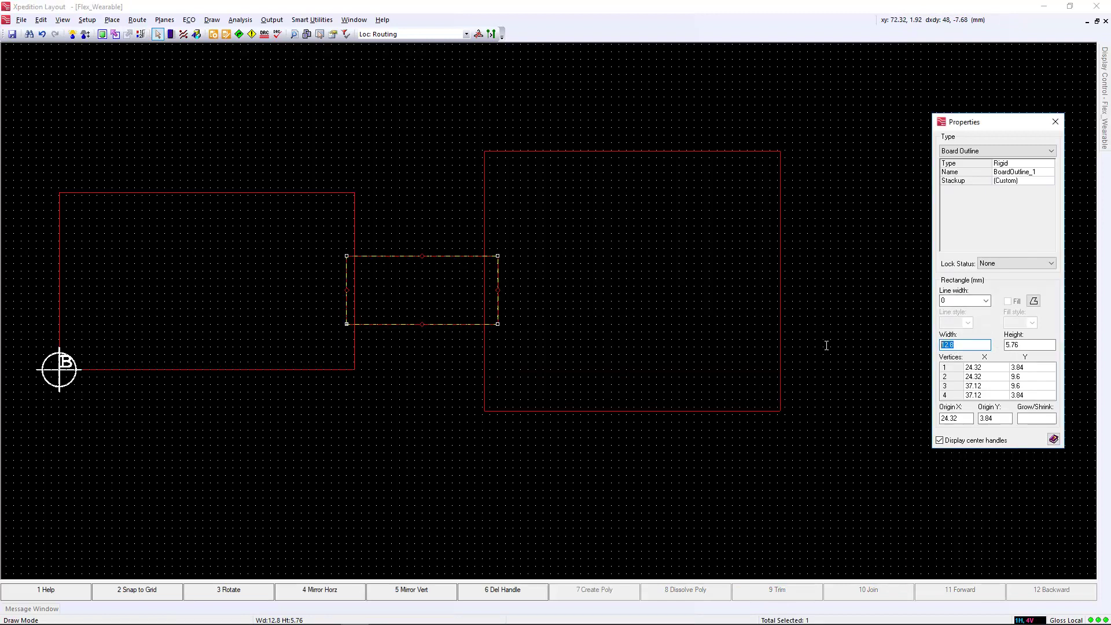
text(11)
key(Tab)
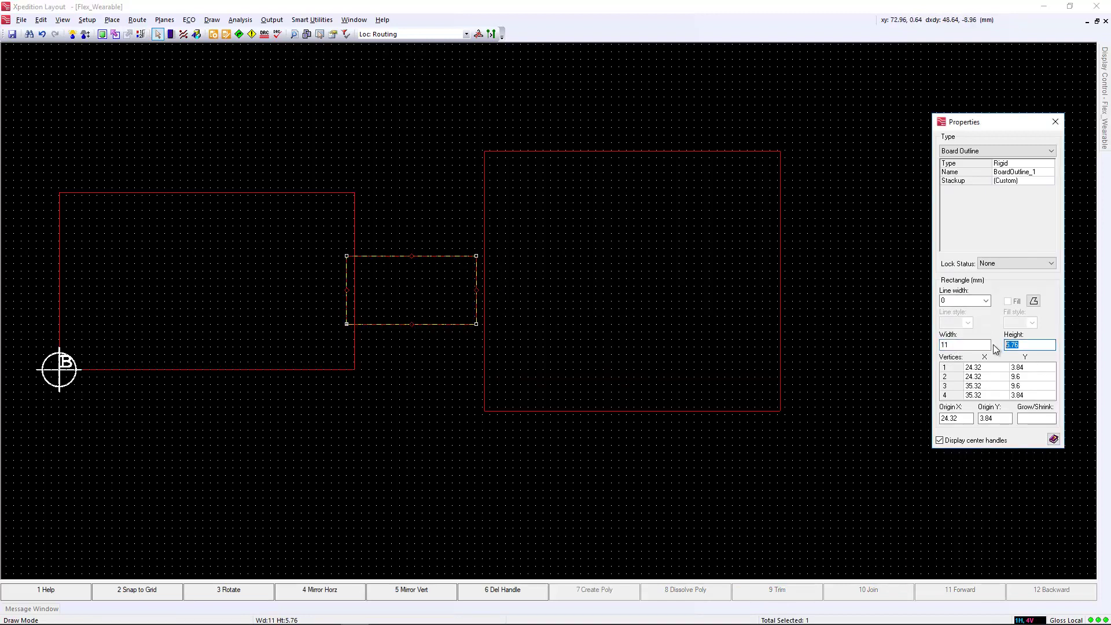
text(7)
click(969, 418)
double_click(949, 418)
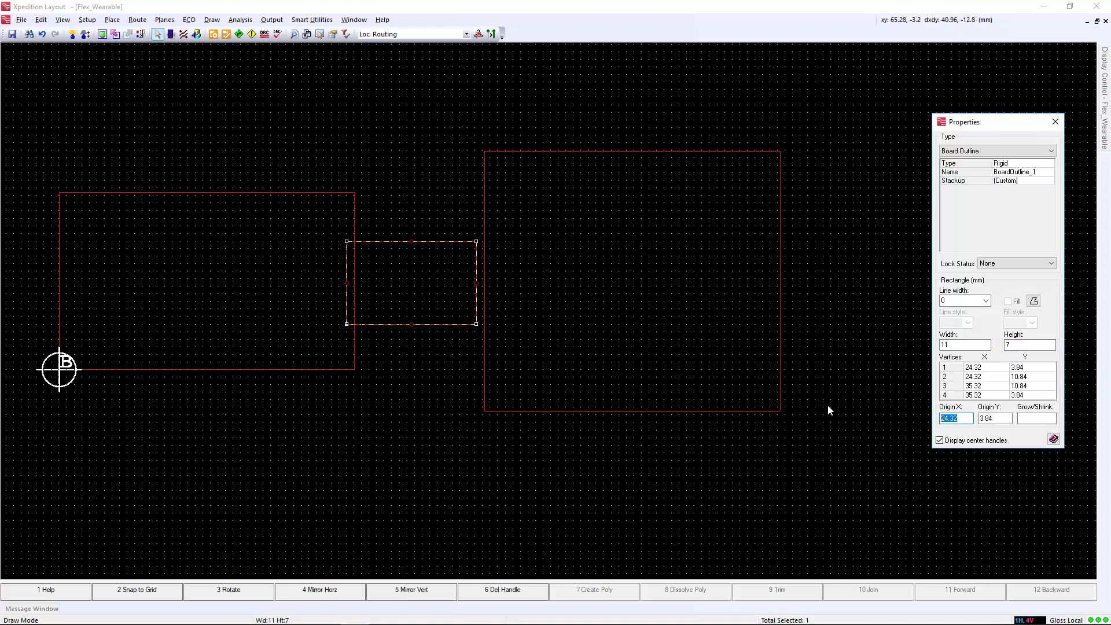
text(25)
key(Return)
text(4)
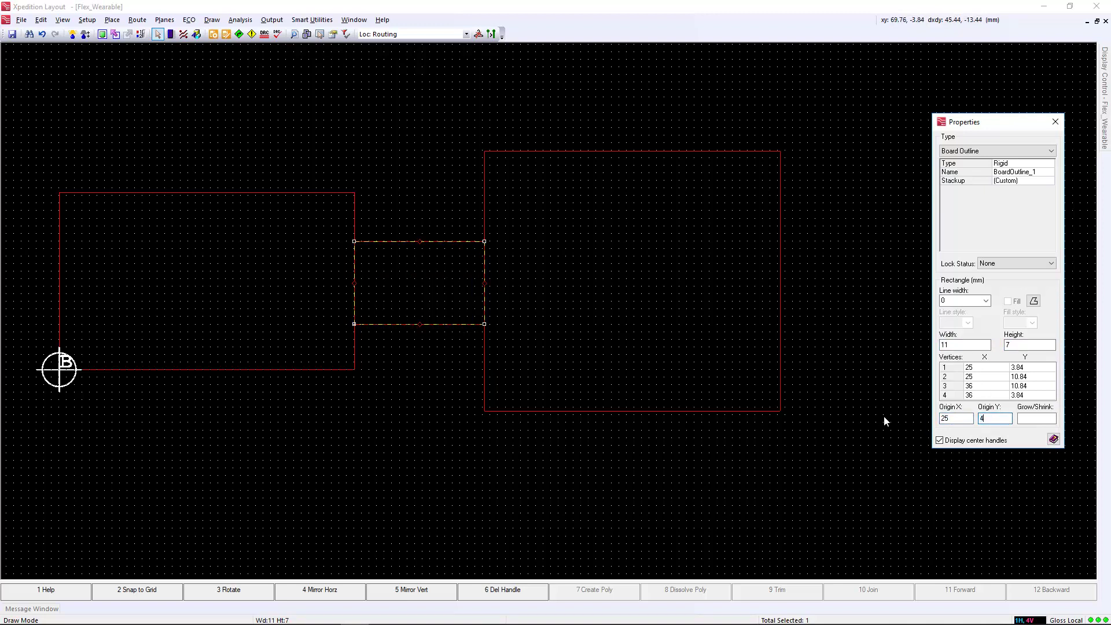
key(Return)
Make the outline a Flex type and name it Flex_connector2
click(1050, 166)
click(1049, 164)
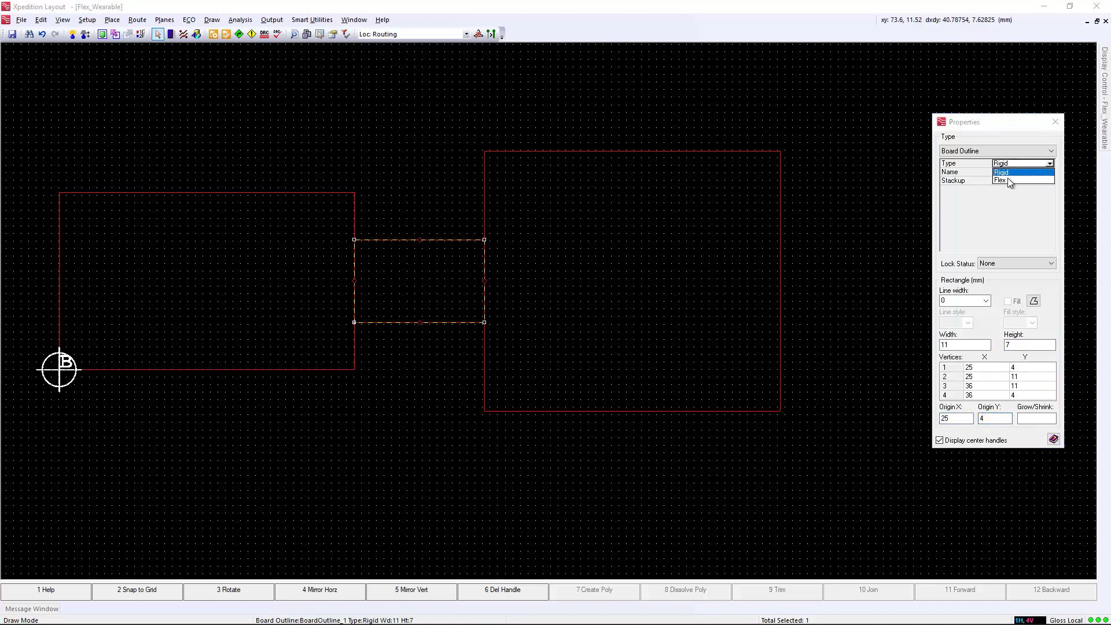
click(1010, 180)
double_click(1037, 172)
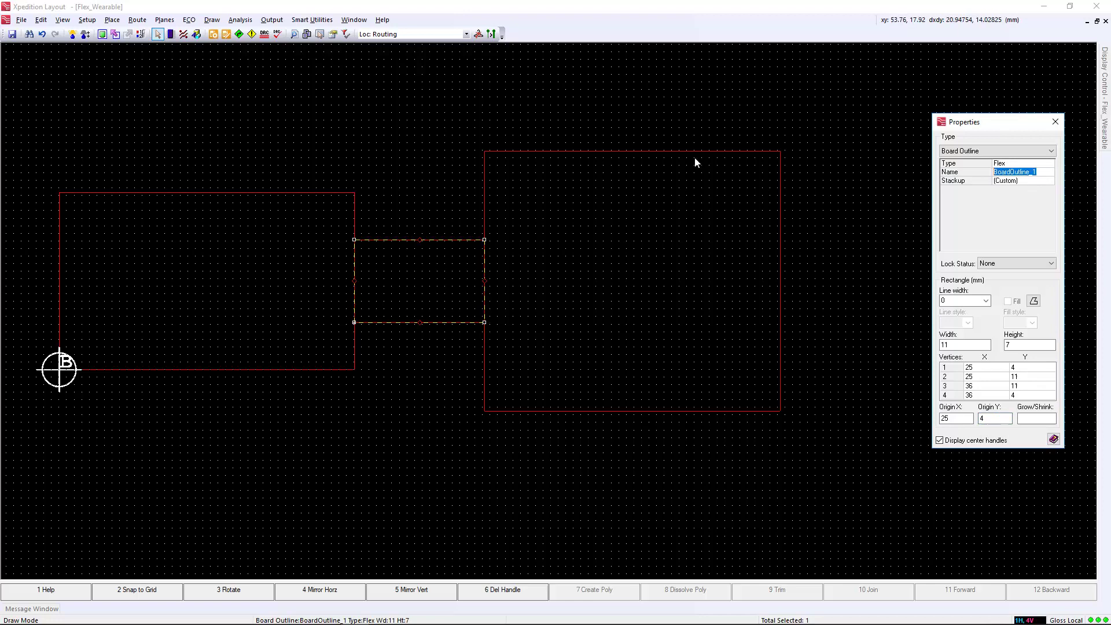
text(Flex_connector2)
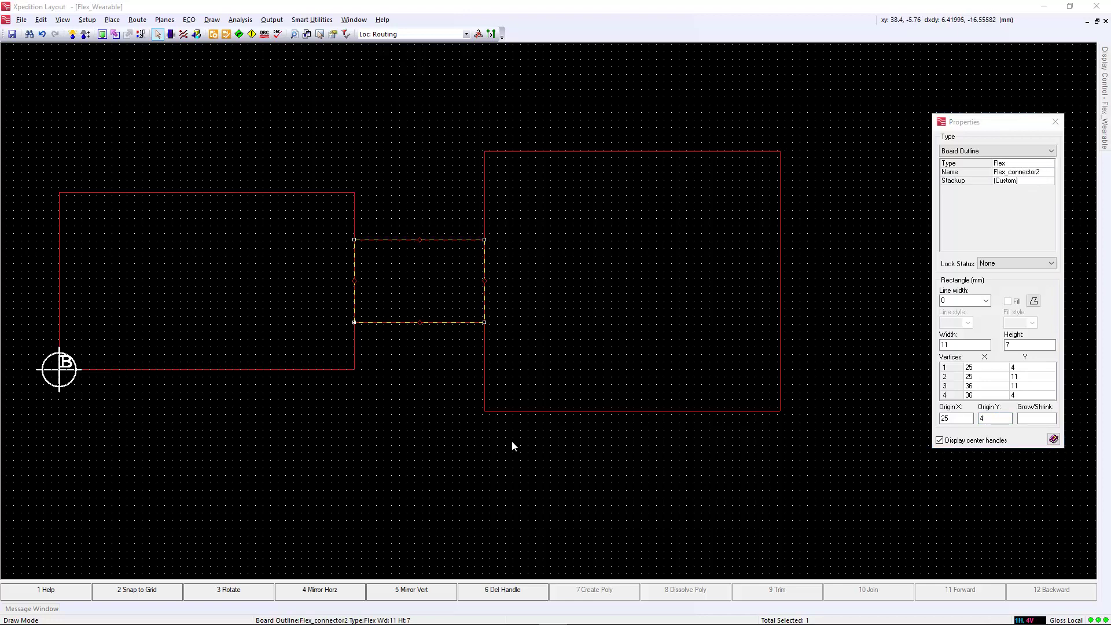
scroll(512, 440, down, 3)
Draw another rectangular board outline below the existing boards
click(454, 409)
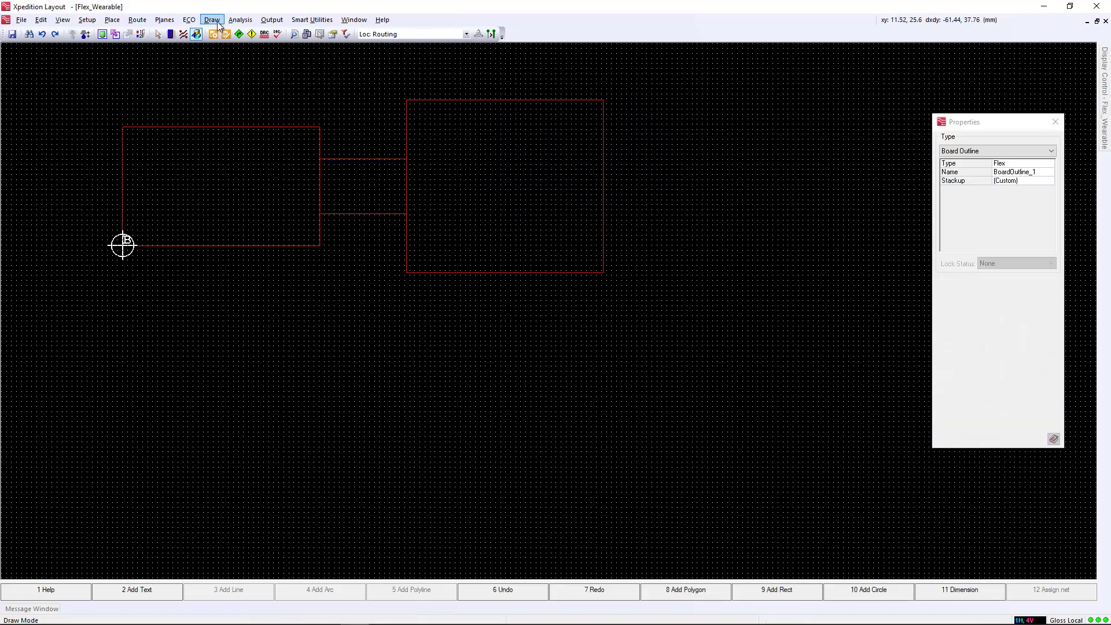
click(212, 20)
click(228, 58)
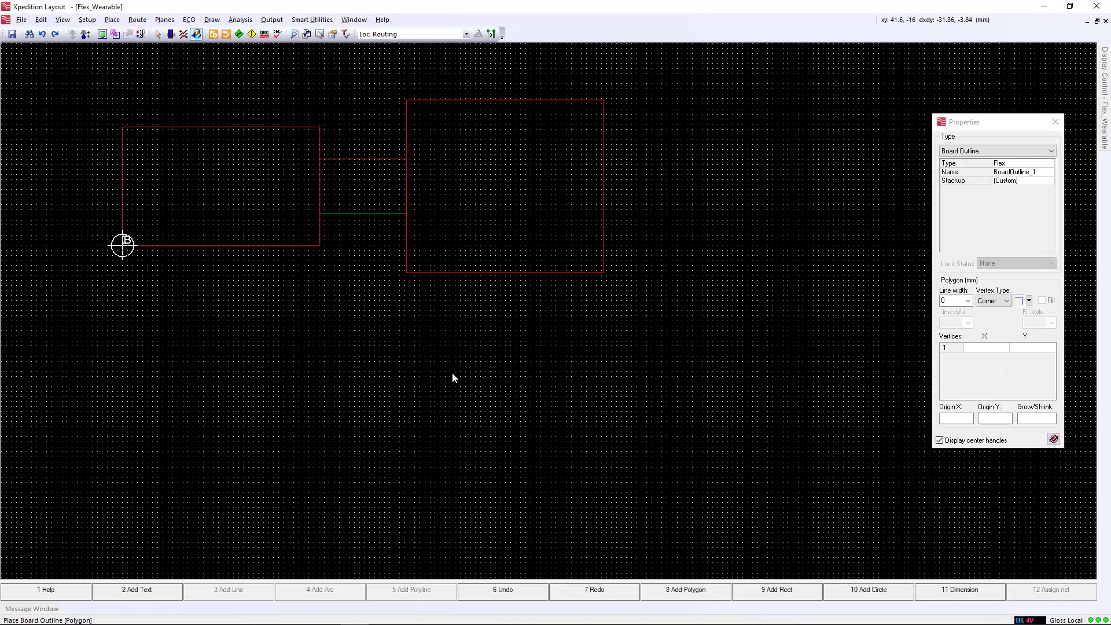
click(776, 590)
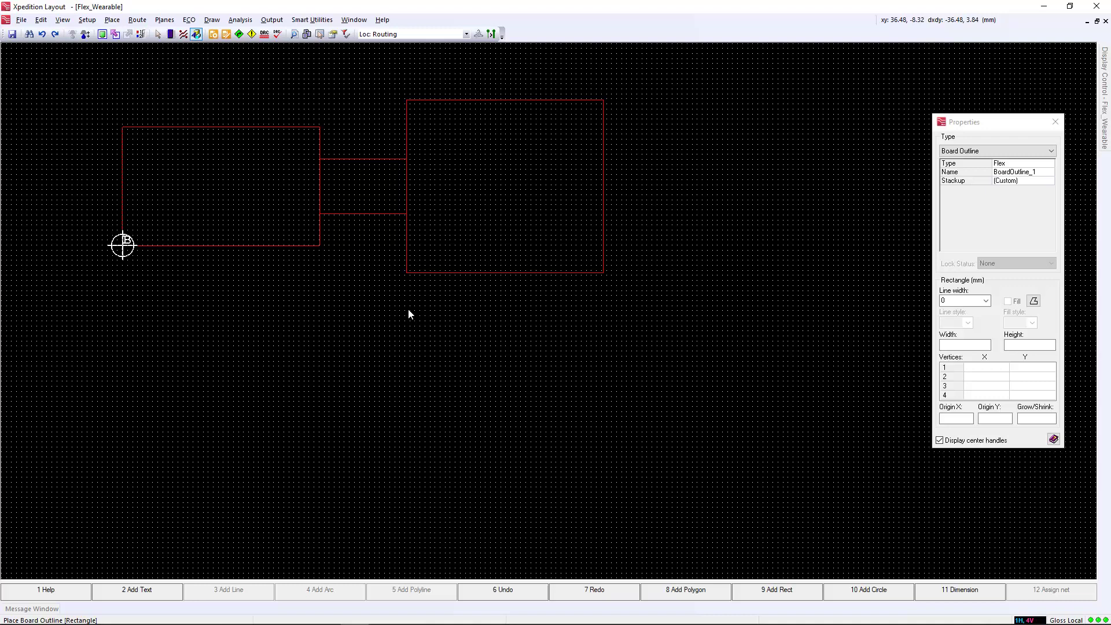
mouse_move(409, 310)
mouse_down()
mouse_move(585, 417)
mouse_move(571, 406)
mouse_up()
Size the rectangle 22 × 9.5 mm with origin 29.96, -13.64
double_click(962, 344)
text(22)
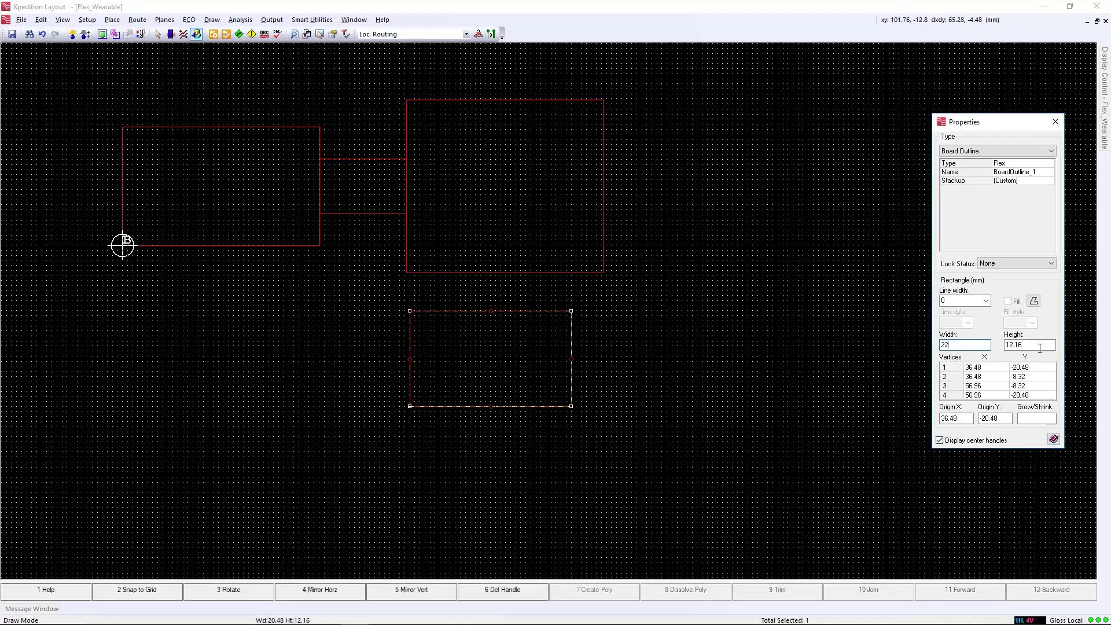
key(Tab)
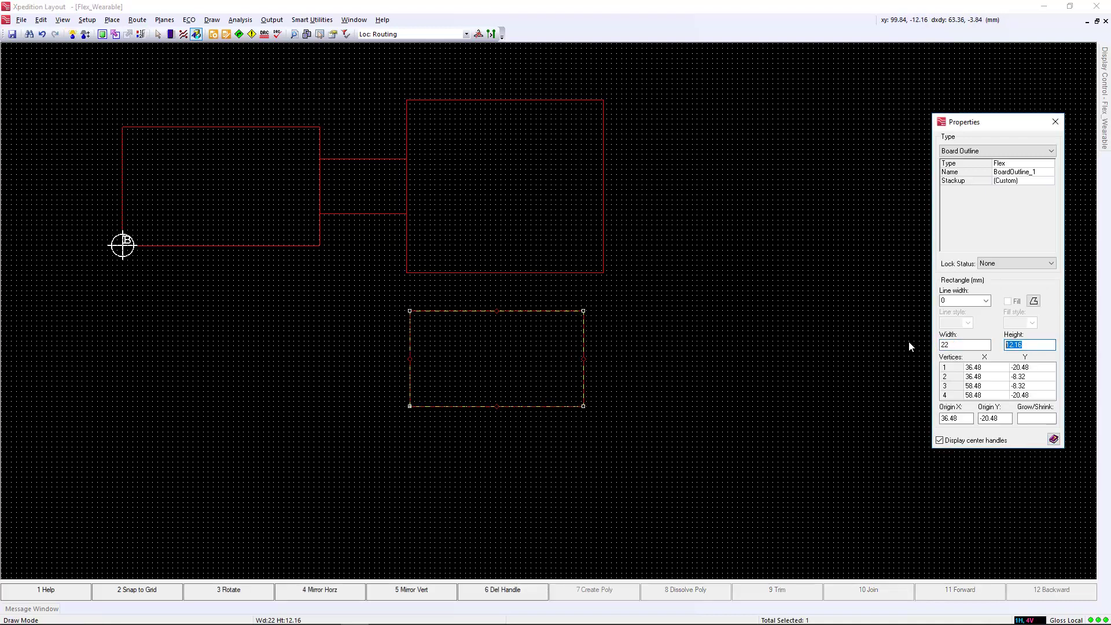
text(9.5)
key(Tab)
key(Tab)
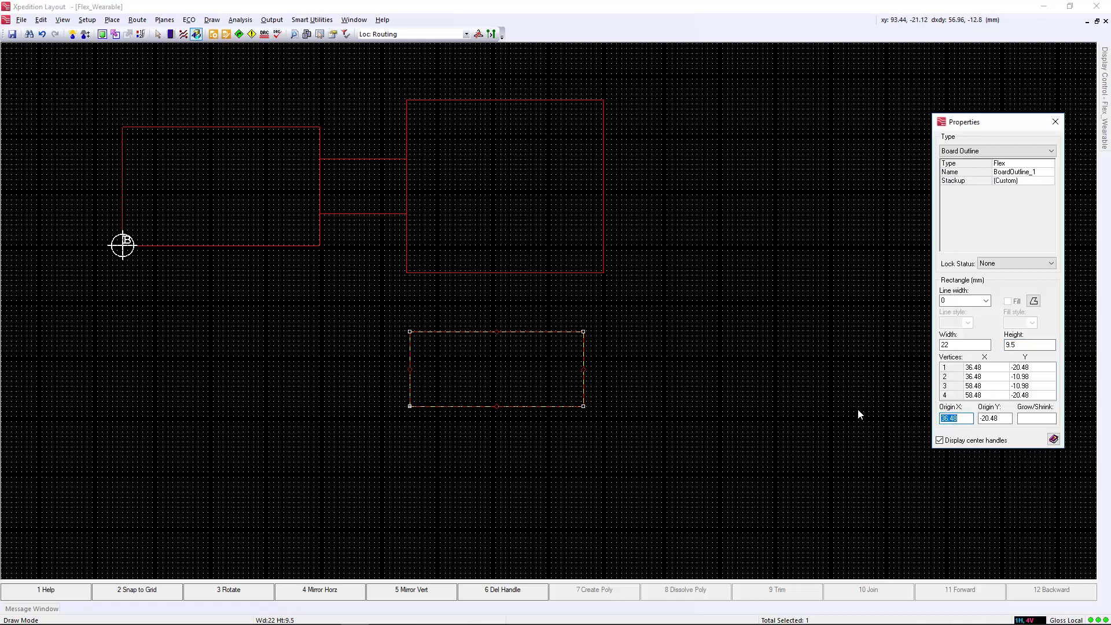
text(2)
text(5)
text(.96)
key(Tab)
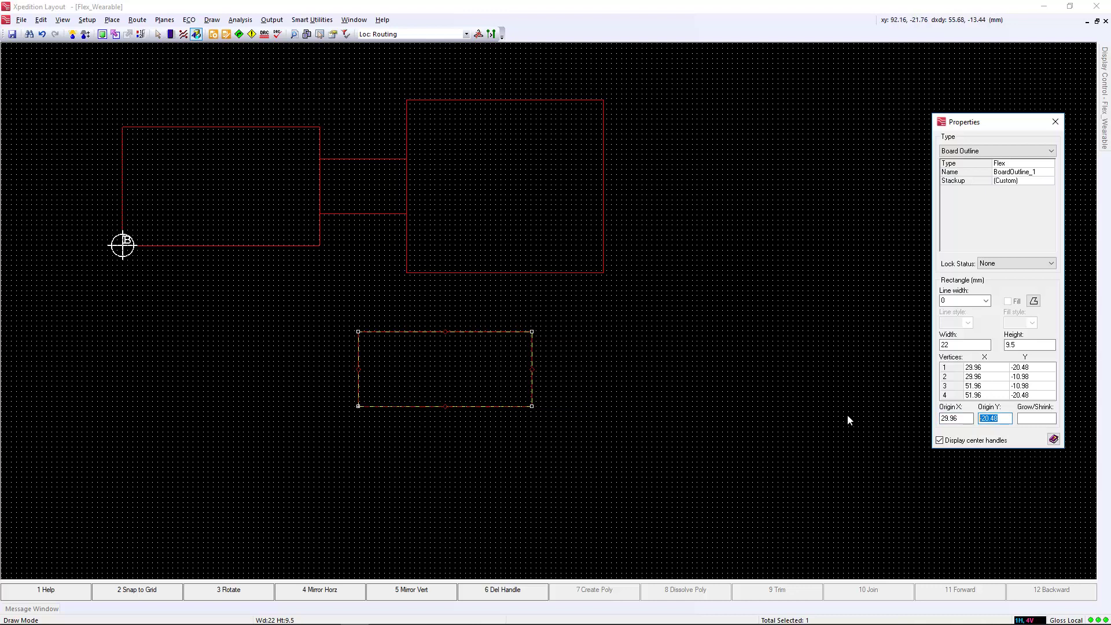
text(-13.64)
key(Return)
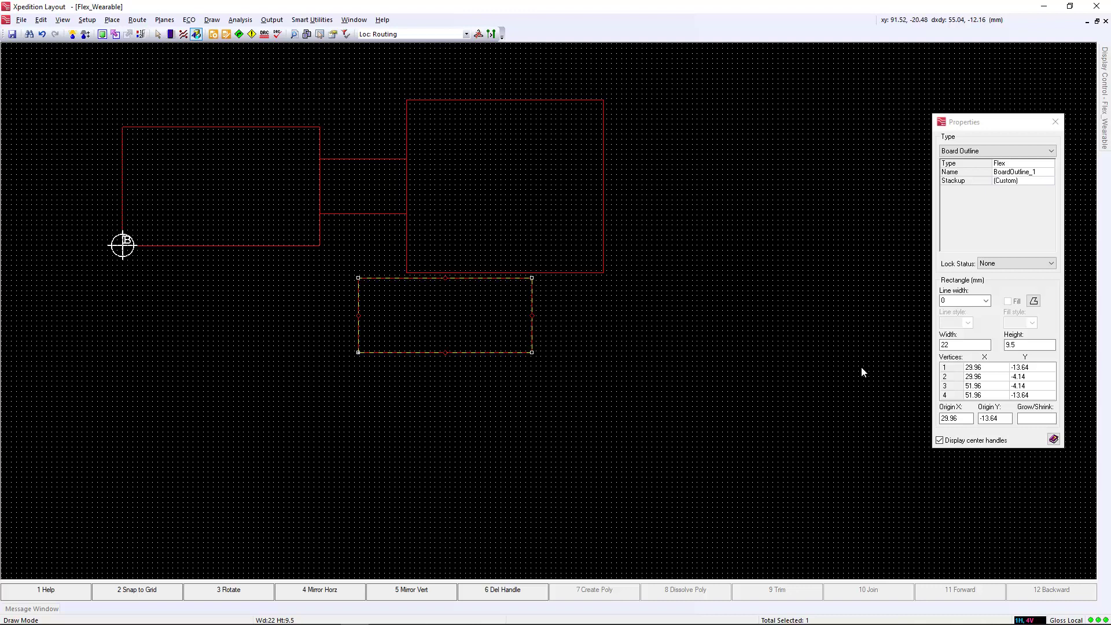
Change its type to Rigid and name it Audio_board
click(1038, 165)
click(1048, 163)
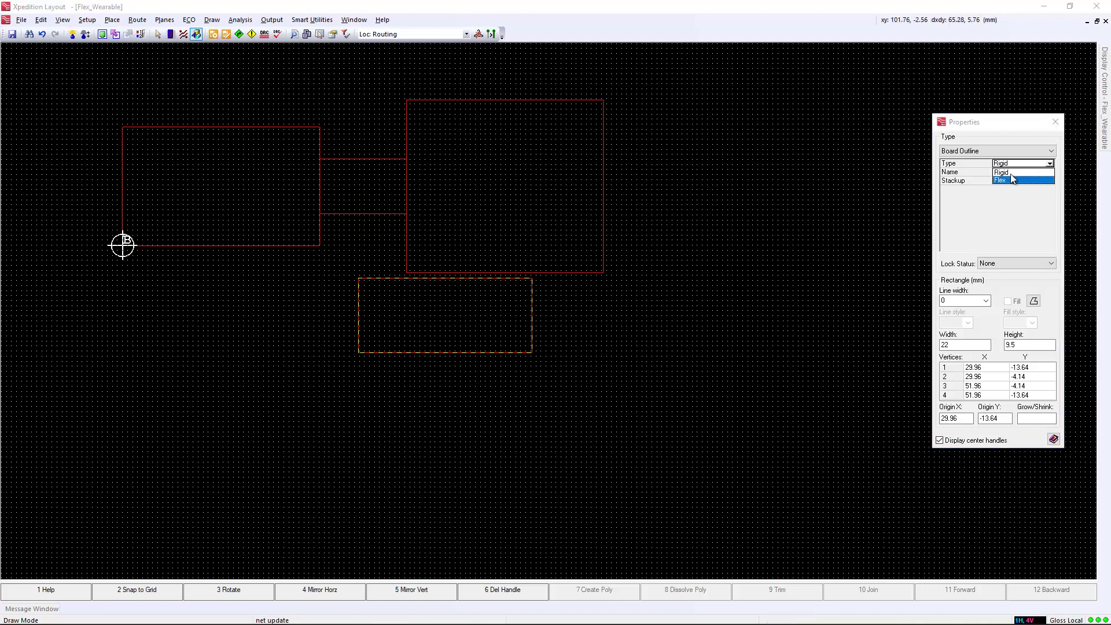
click(1001, 172)
text(Audio_board)
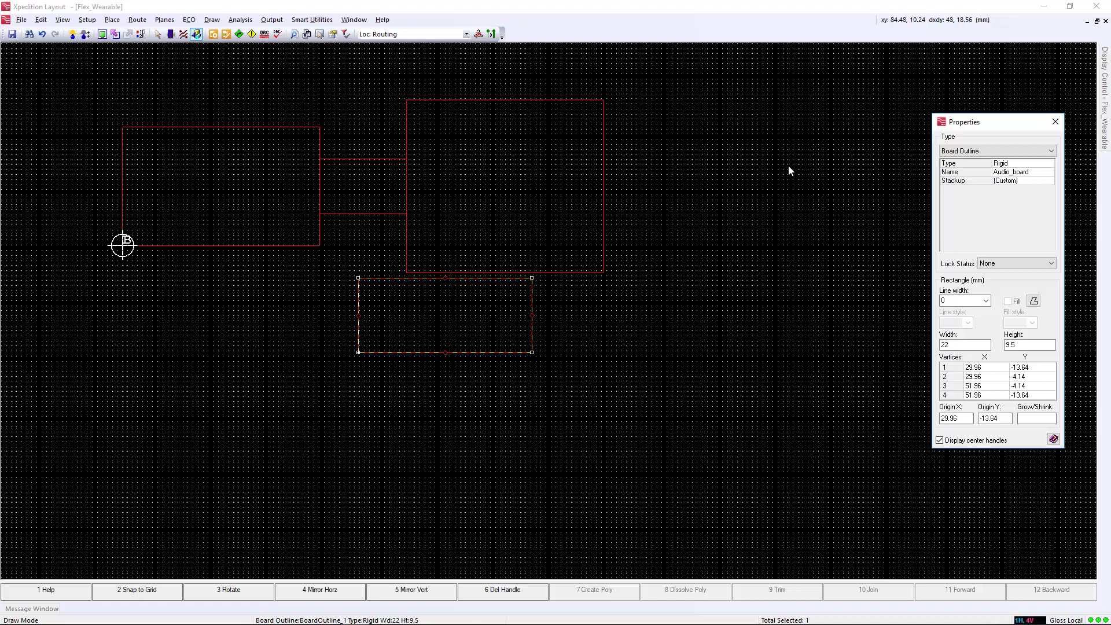
click(790, 170)
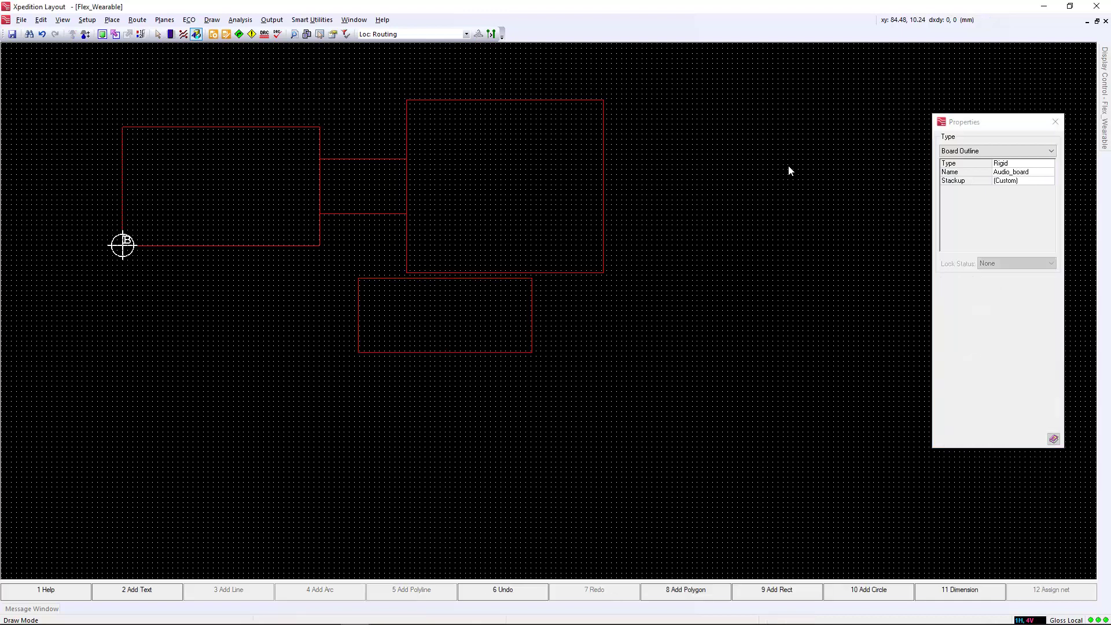
Move the curved Flex_Connector outline to origin X 25, Y 8.23, then close Properties
scroll(353, 225, up, 2)
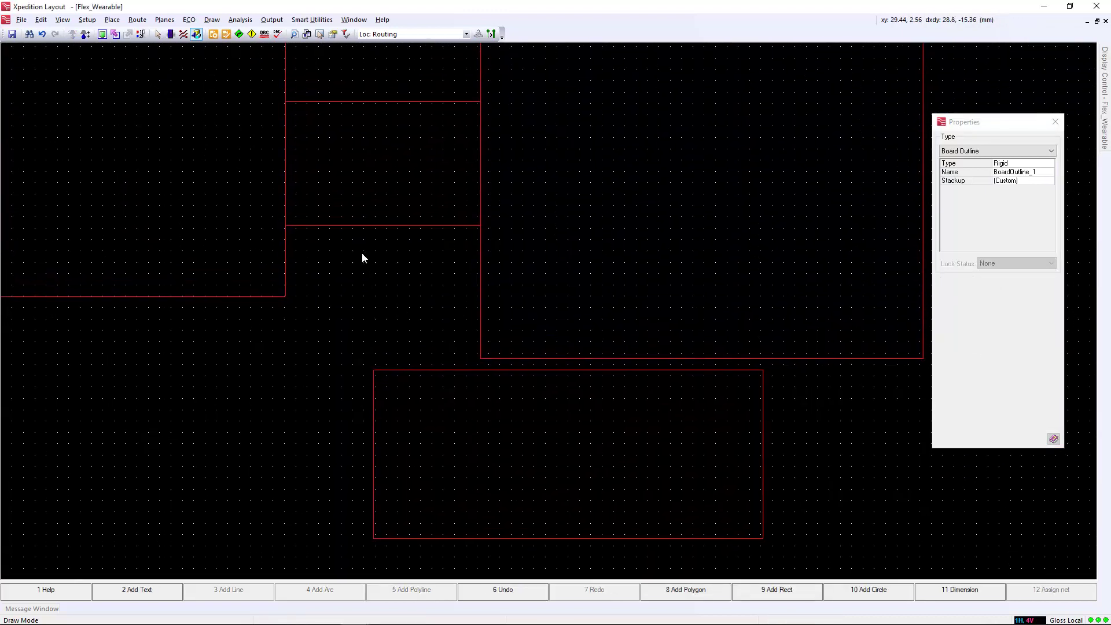
click(362, 255)
double_click(955, 418)
text(25)
click(1000, 420)
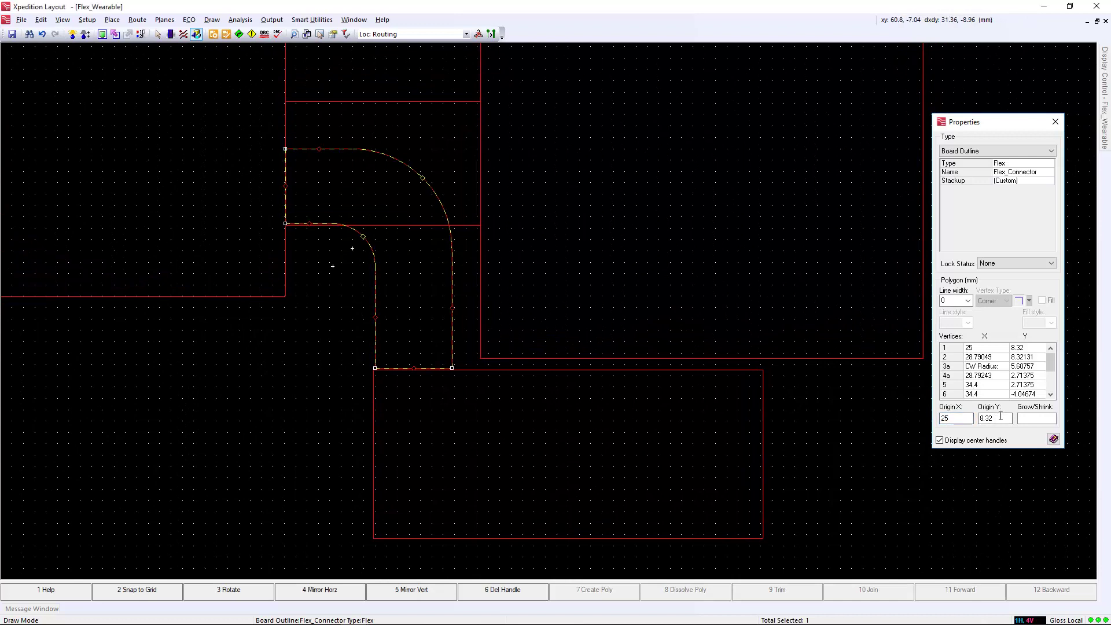
drag(997, 417, 986, 417)
text(23)
key(Return)
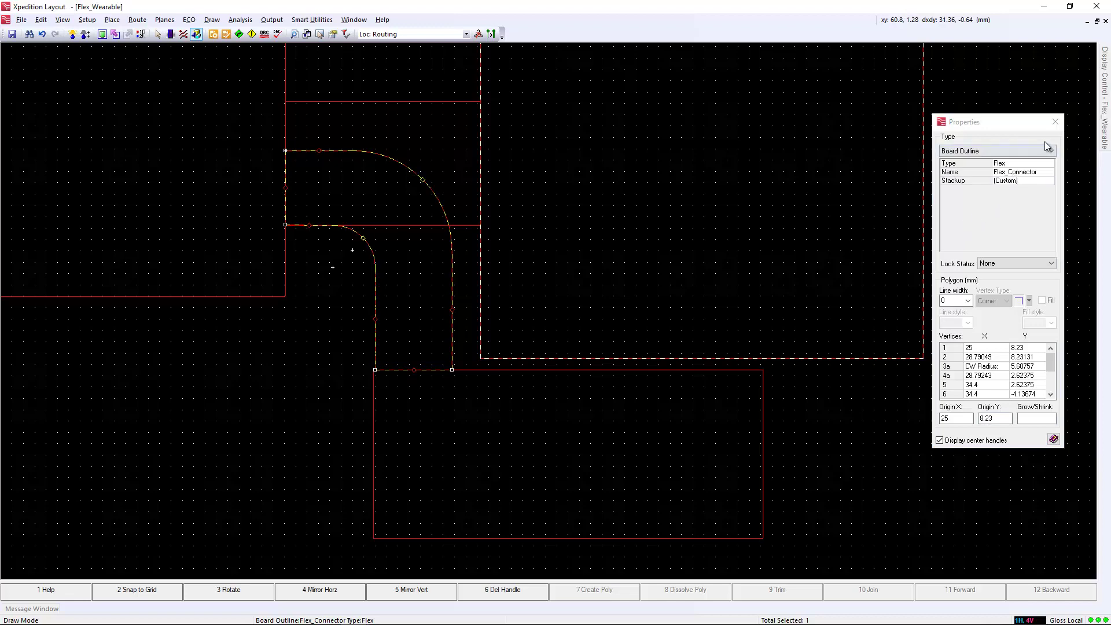
middle_drag(799, 458, 838, 466)
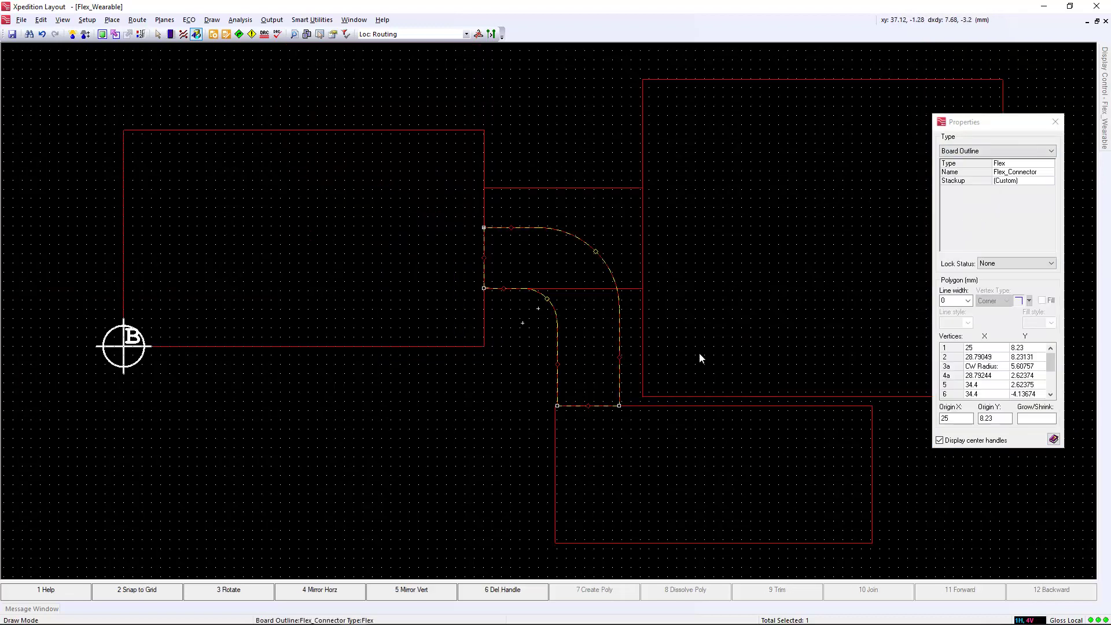
click(1055, 122)
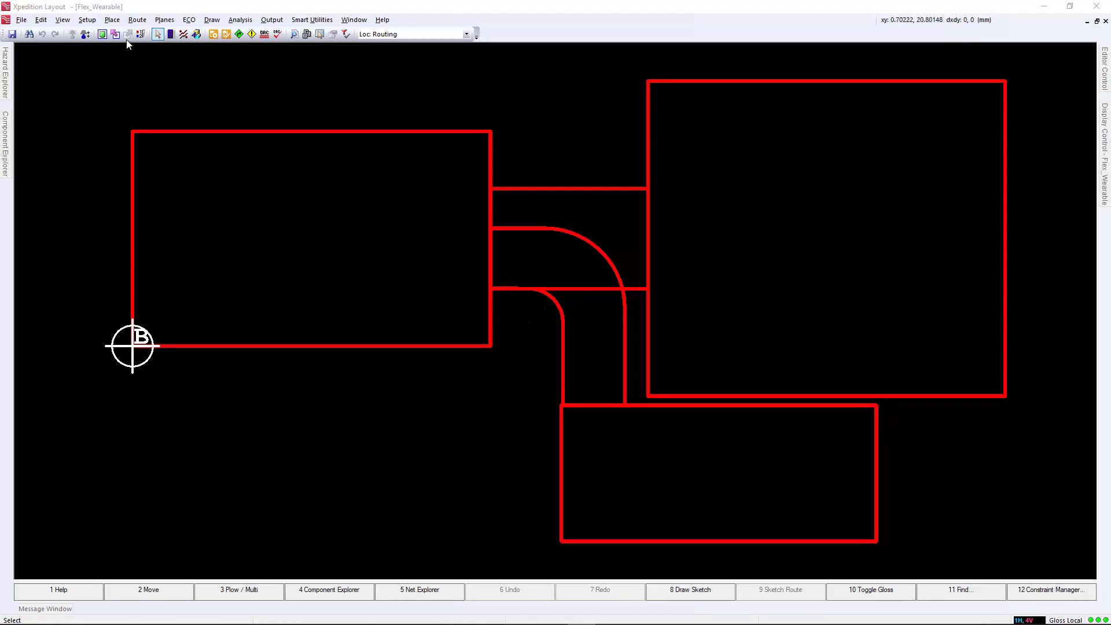
Add a new stackup scheme named Rigid
click(87, 20)
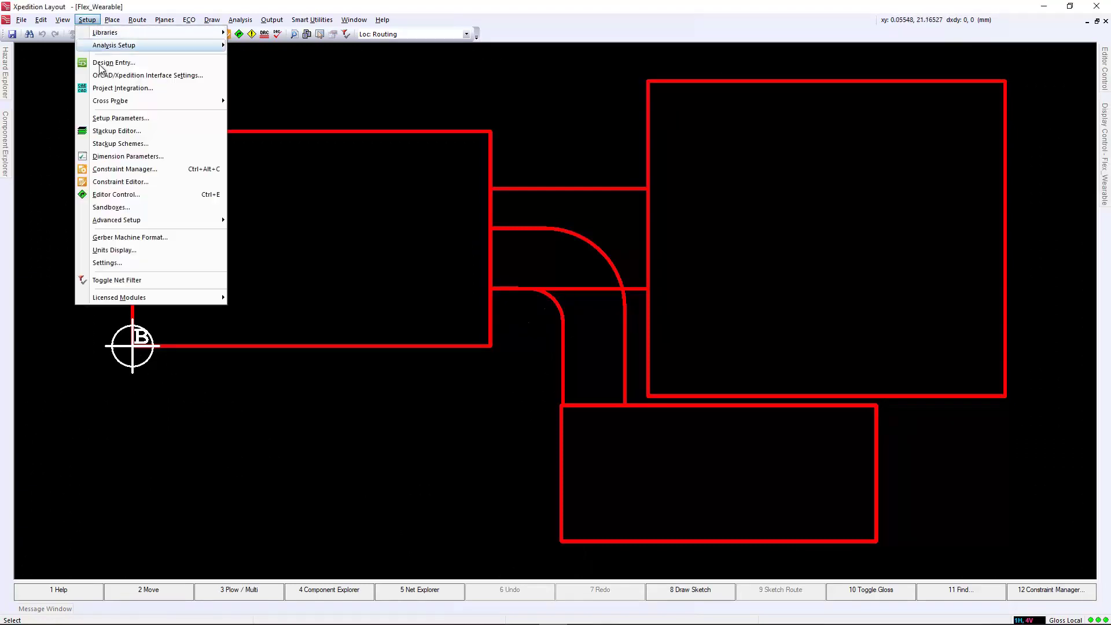
click(113, 148)
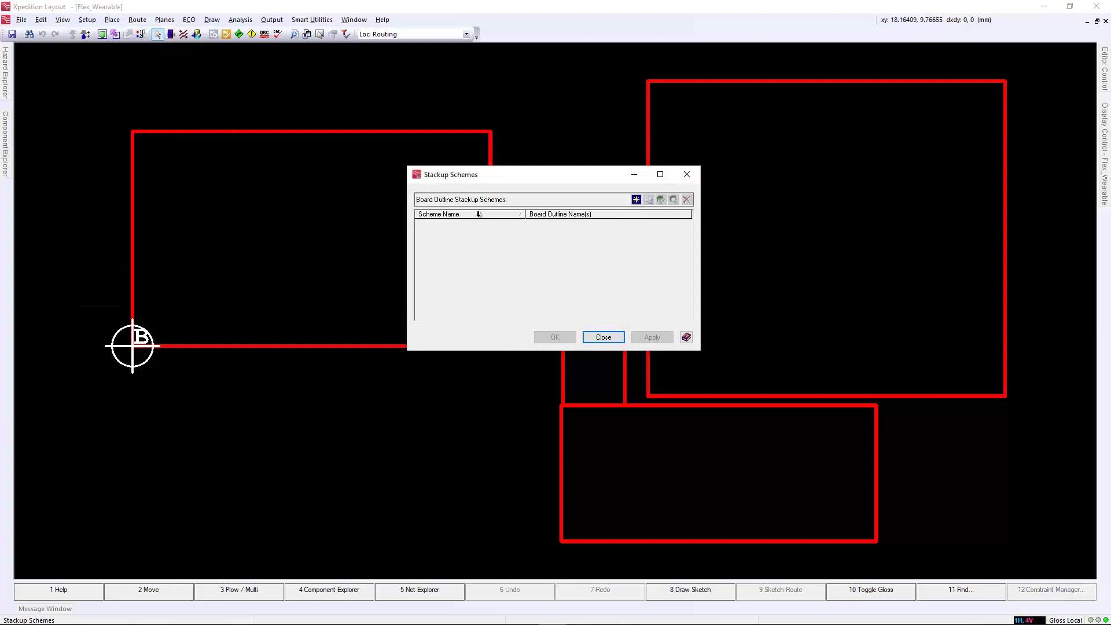
click(635, 200)
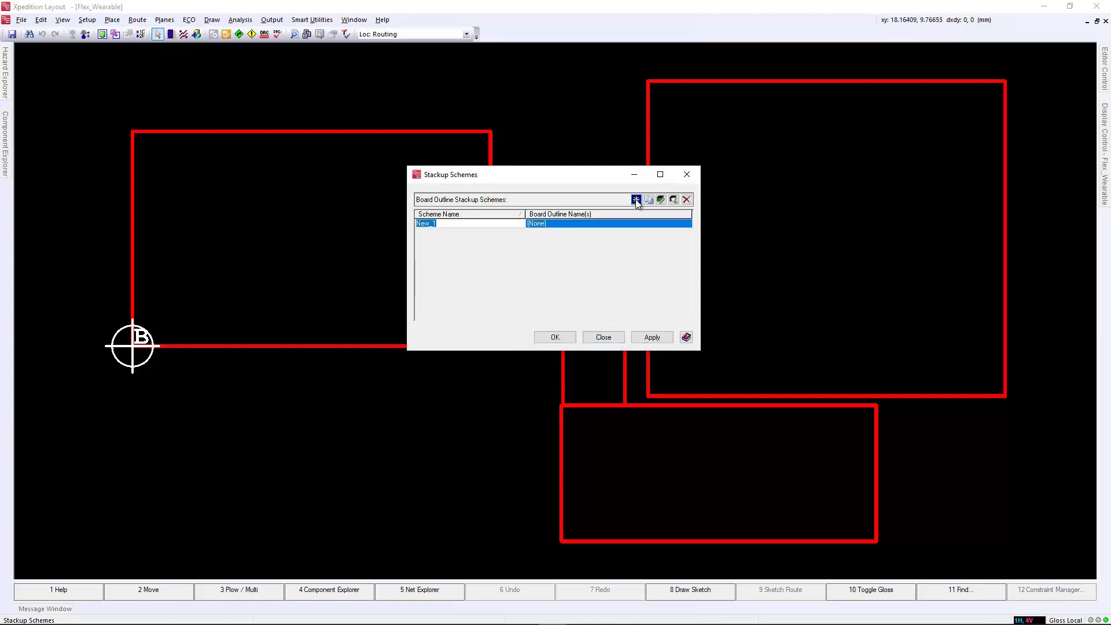
text(Rigid)
Exclude CoverLayer_1 to CoverLayer_4 from Rigid, showing included layers only
click(664, 200)
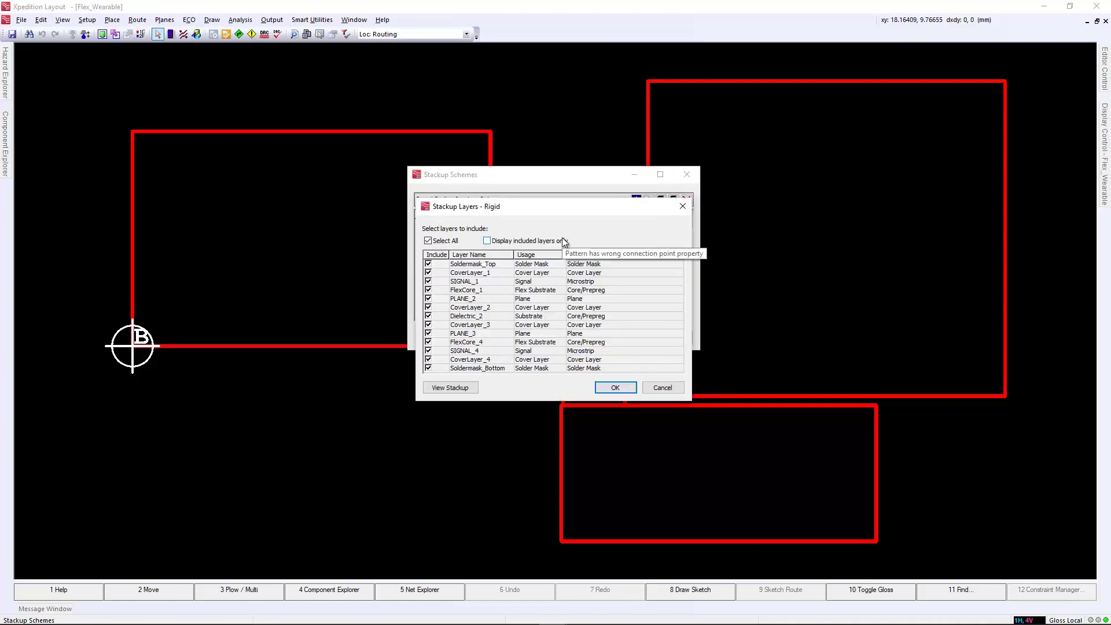
click(428, 273)
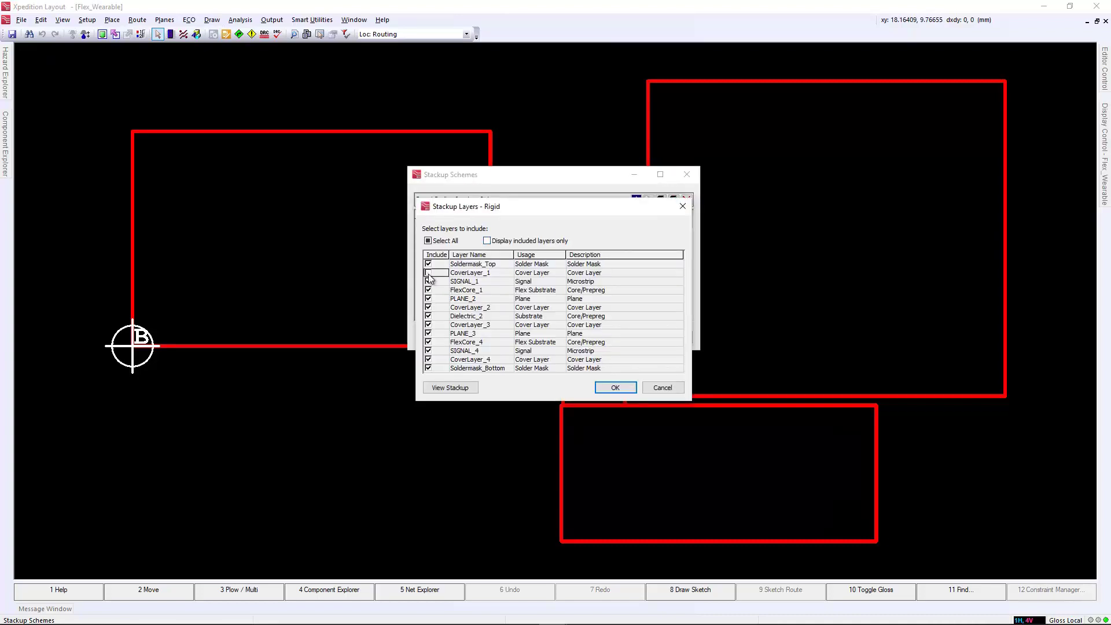
click(428, 359)
click(428, 307)
click(429, 325)
click(496, 242)
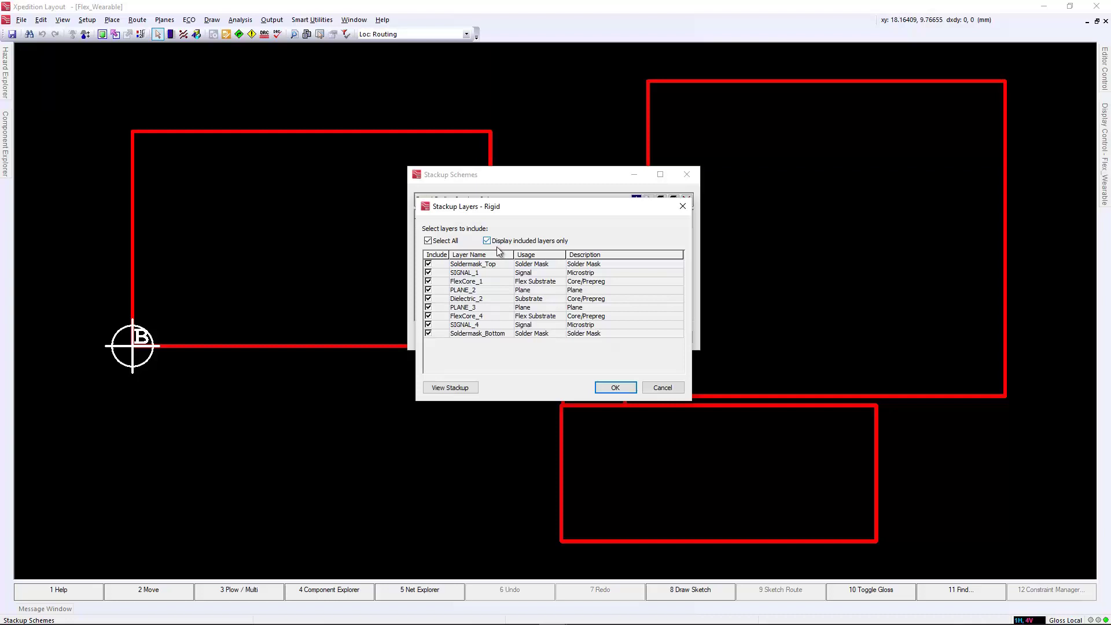
click(607, 387)
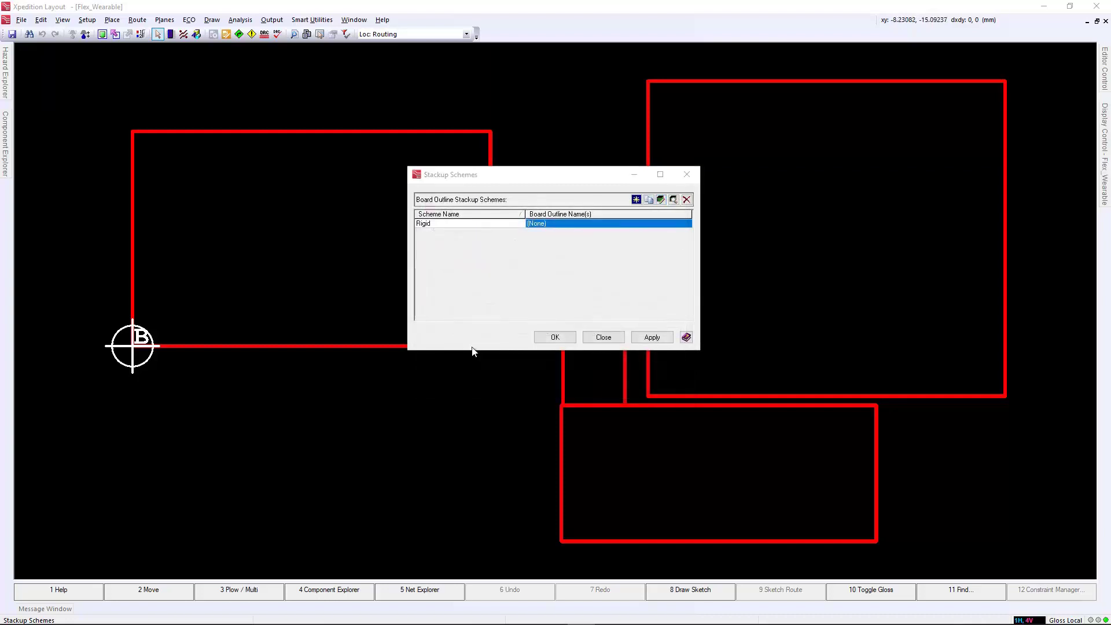
Create the FlexTop scheme, excluding Soldermask_Top/Bottom, Dielectric_2, CoverLayer_3, PLANE_3, FlexCore_4, SIGNAL_4
click(636, 199)
text(FlexTop)
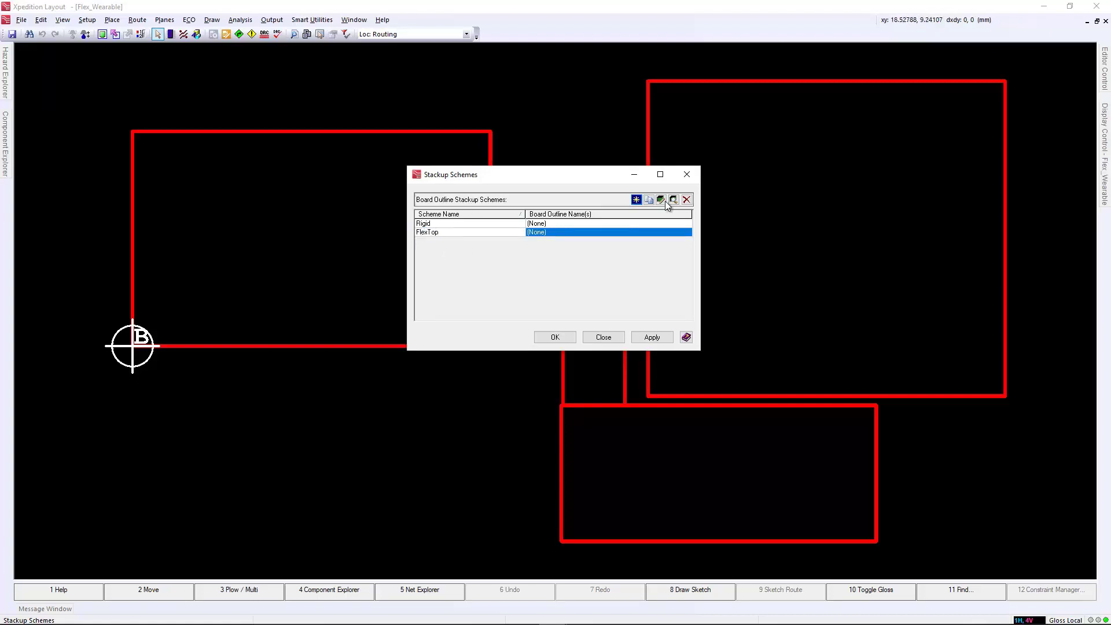
click(636, 199)
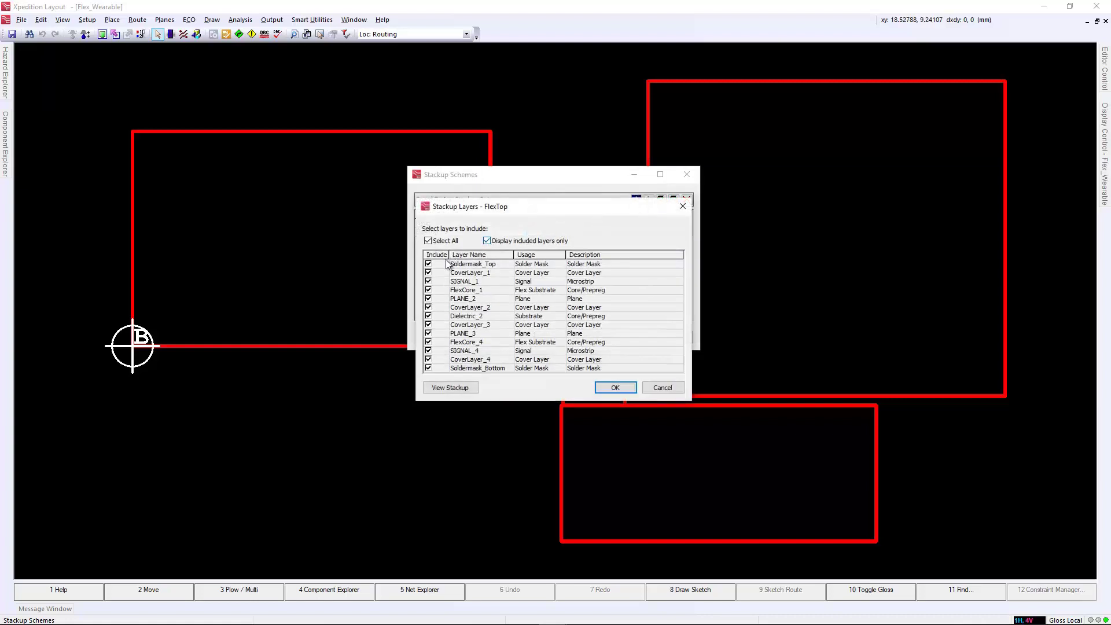
click(428, 264)
click(428, 317)
click(428, 324)
click(428, 333)
click(428, 342)
click(428, 350)
click(428, 368)
click(499, 242)
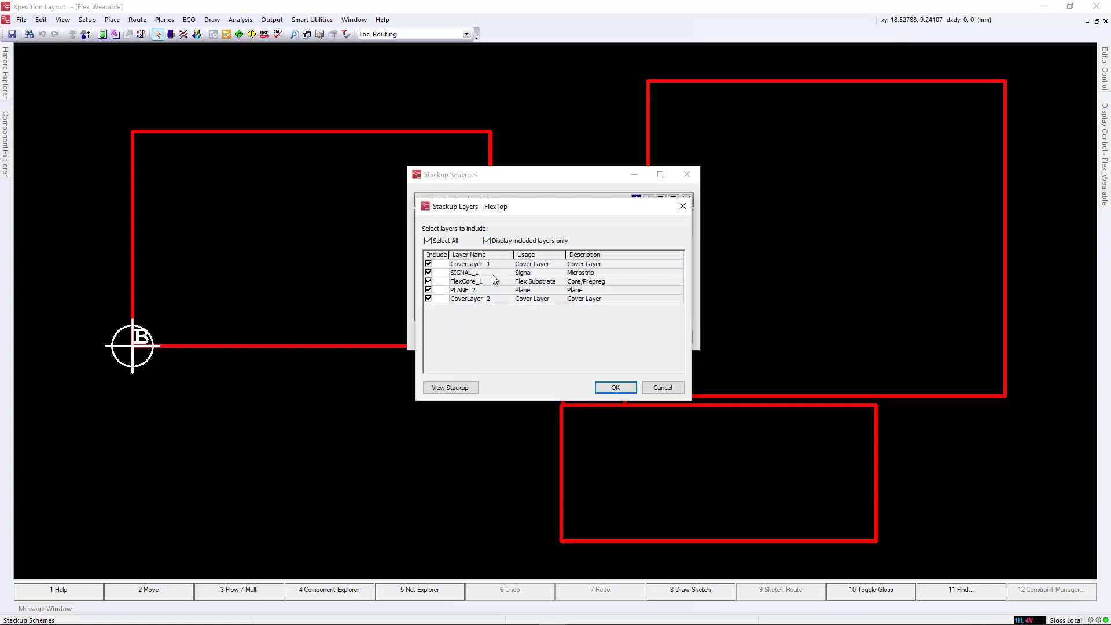
click(617, 383)
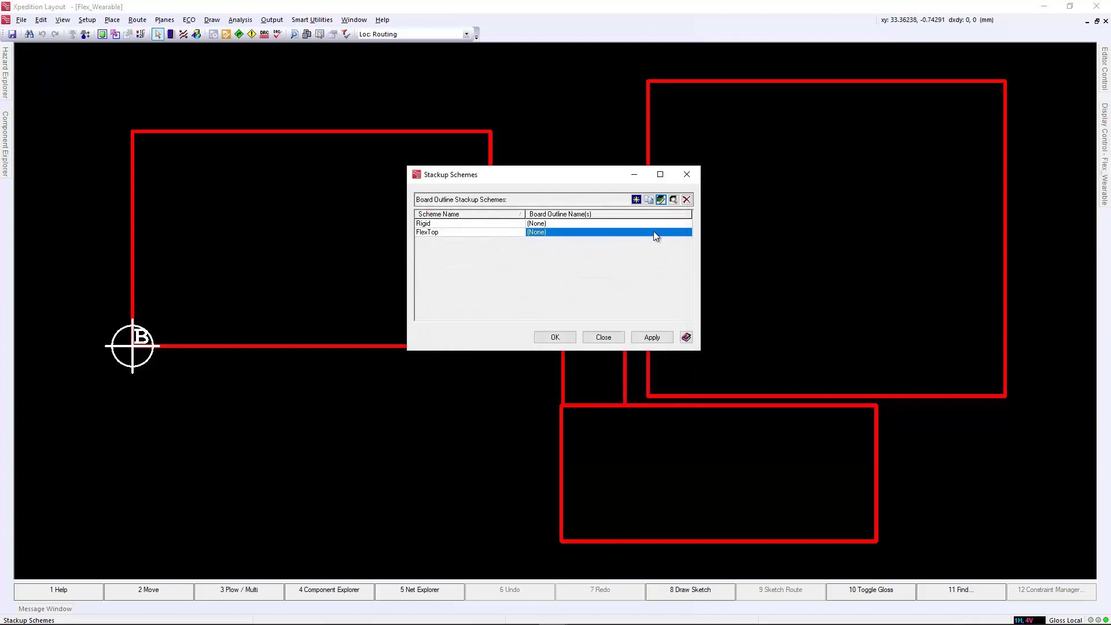
Create the FlexBottom scheme, excluding Soldermask_Top/Bottom, CoverLayer_1/2, SIGNAL_1, FlexCore_1, PLANE_2 and Dielectric_2
click(637, 202)
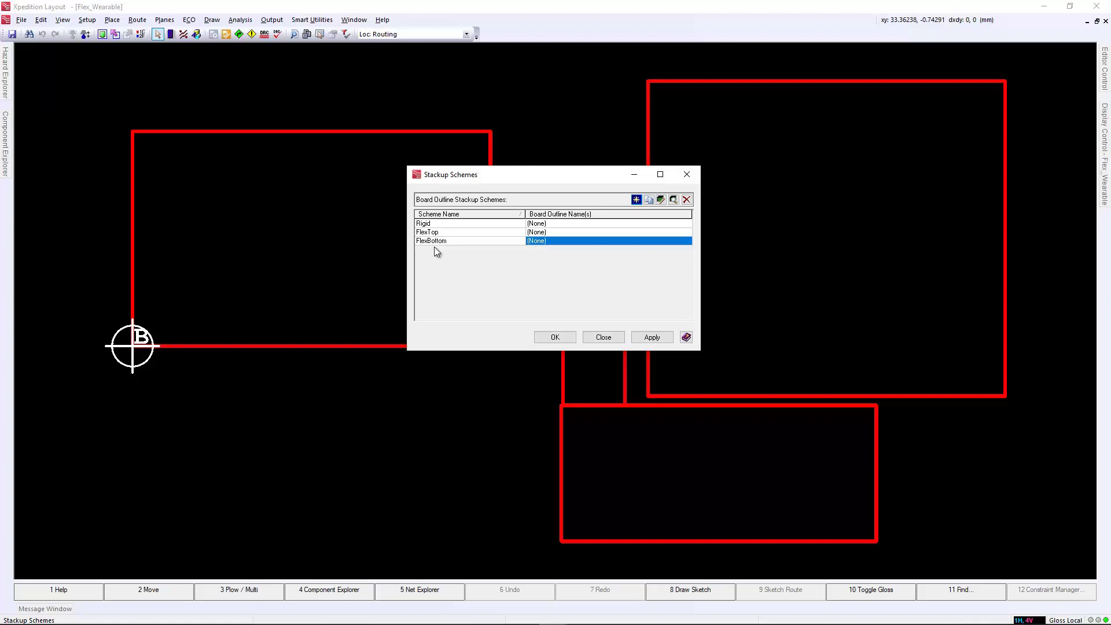
click(661, 200)
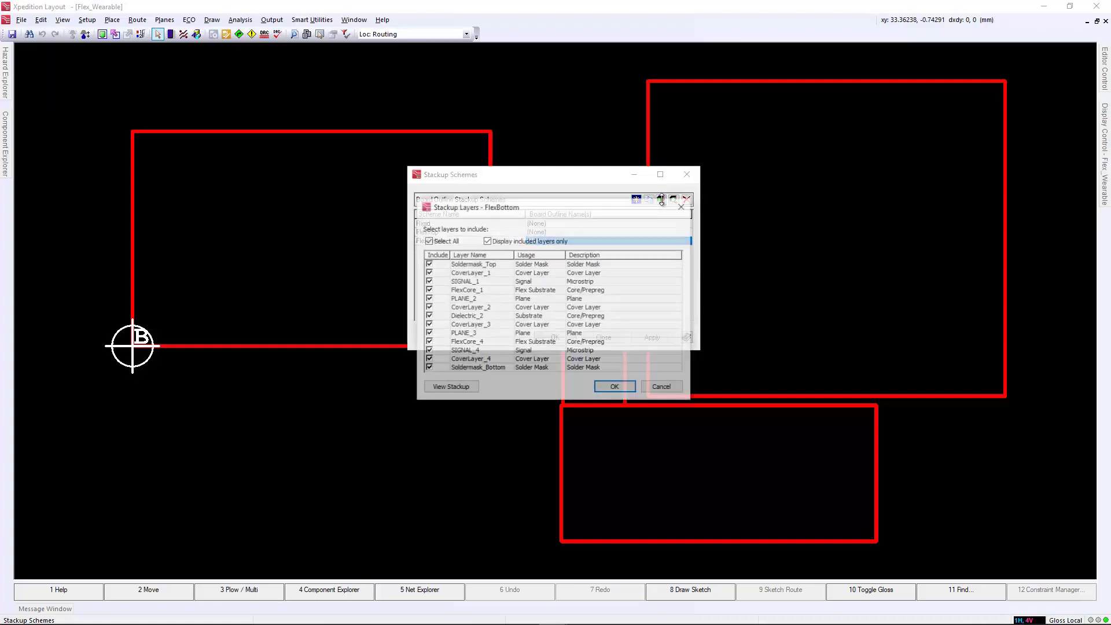
click(428, 263)
click(428, 272)
click(428, 281)
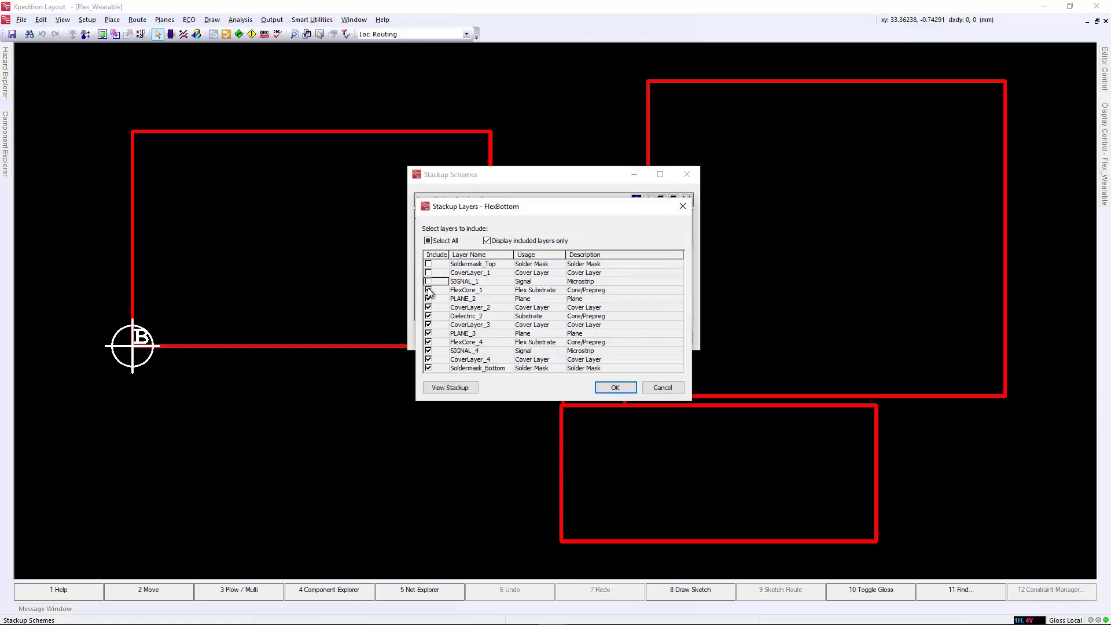
click(428, 289)
click(428, 299)
click(428, 307)
click(428, 316)
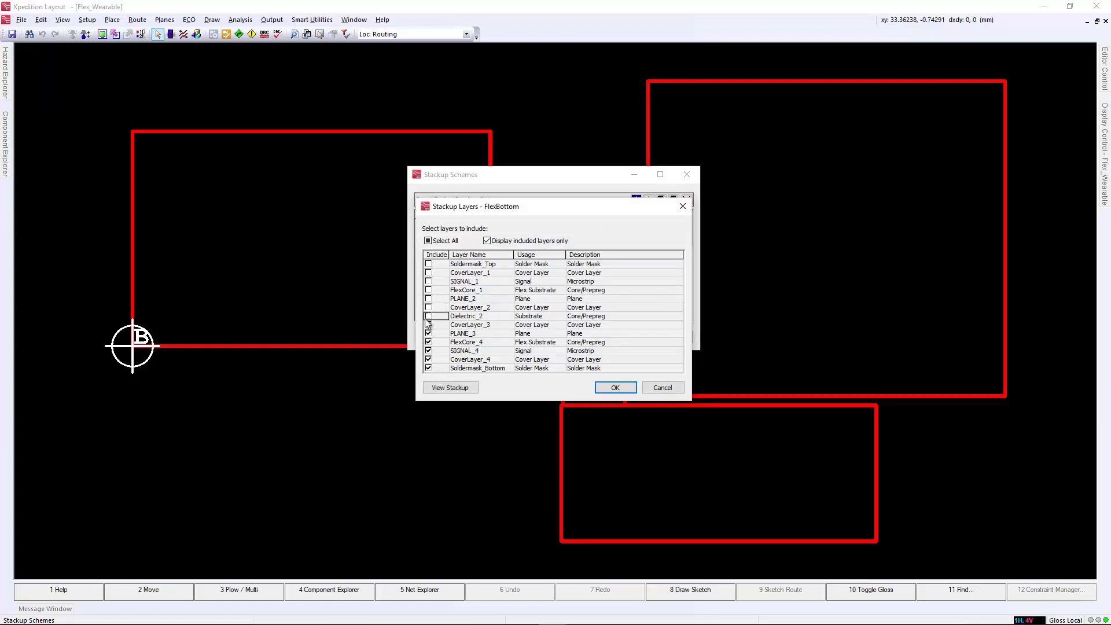
click(428, 368)
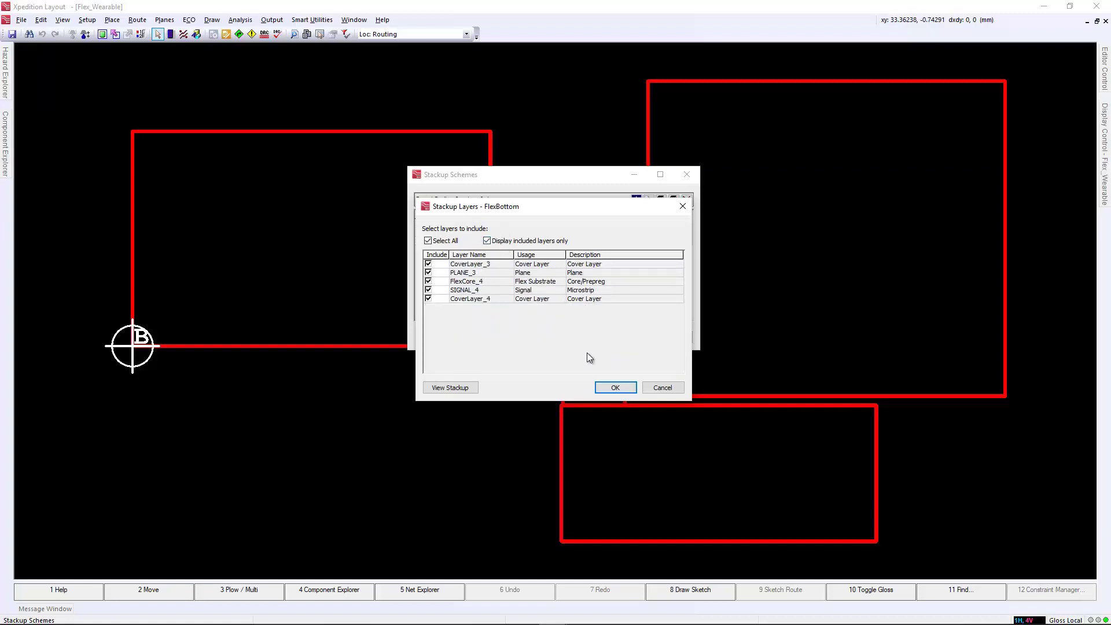
click(615, 387)
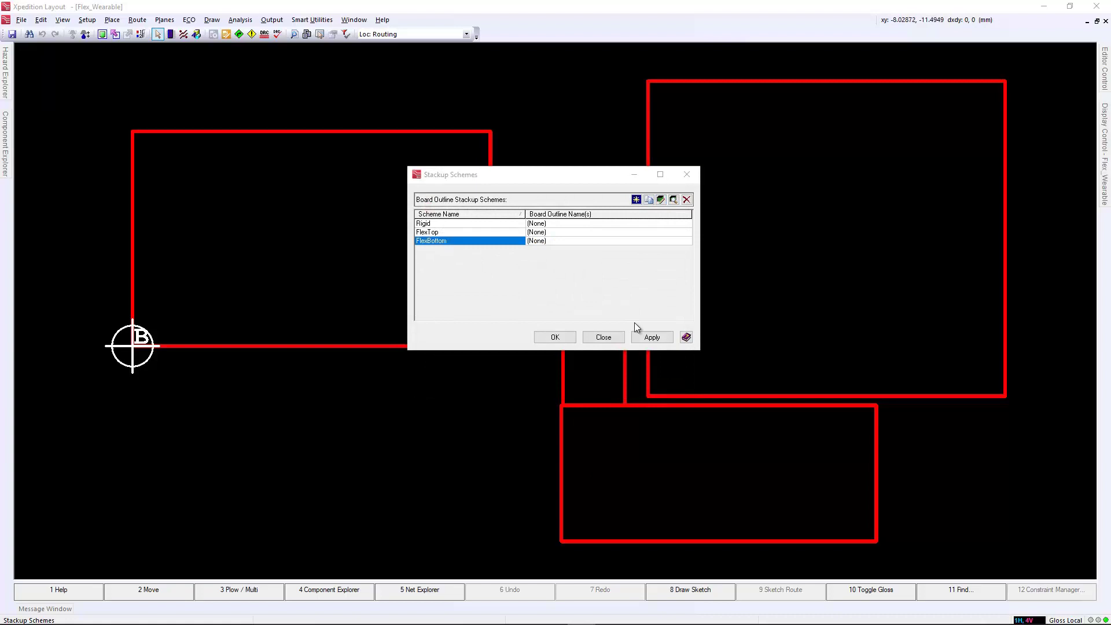
Assign Audio_Board, Connector_Board and Teensy_Main outlines to the Rigid scheme
click(686, 223)
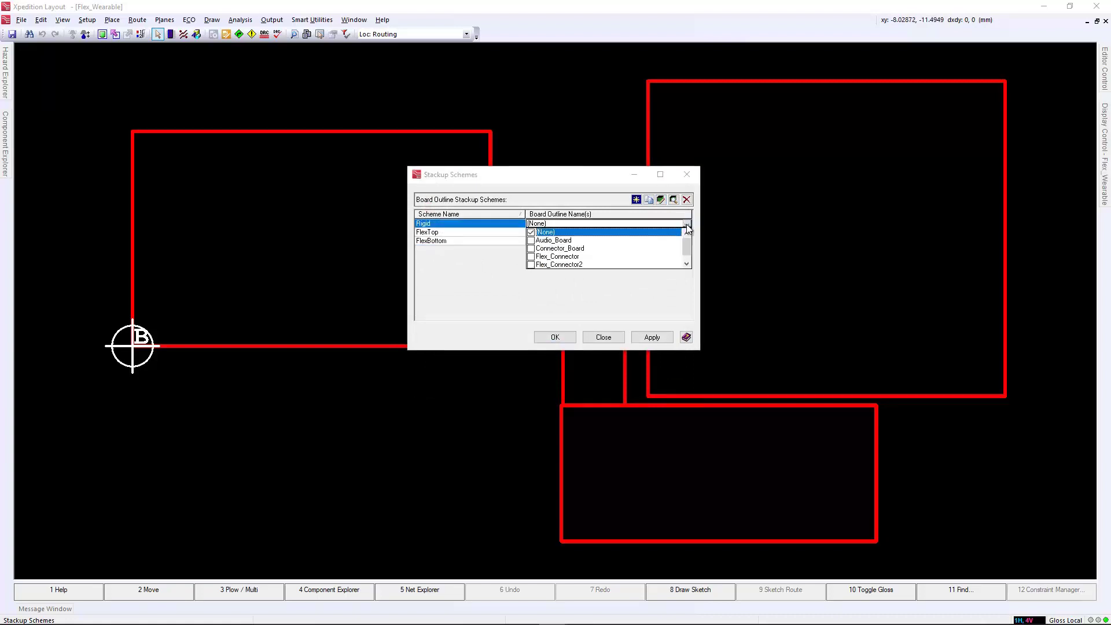
click(531, 240)
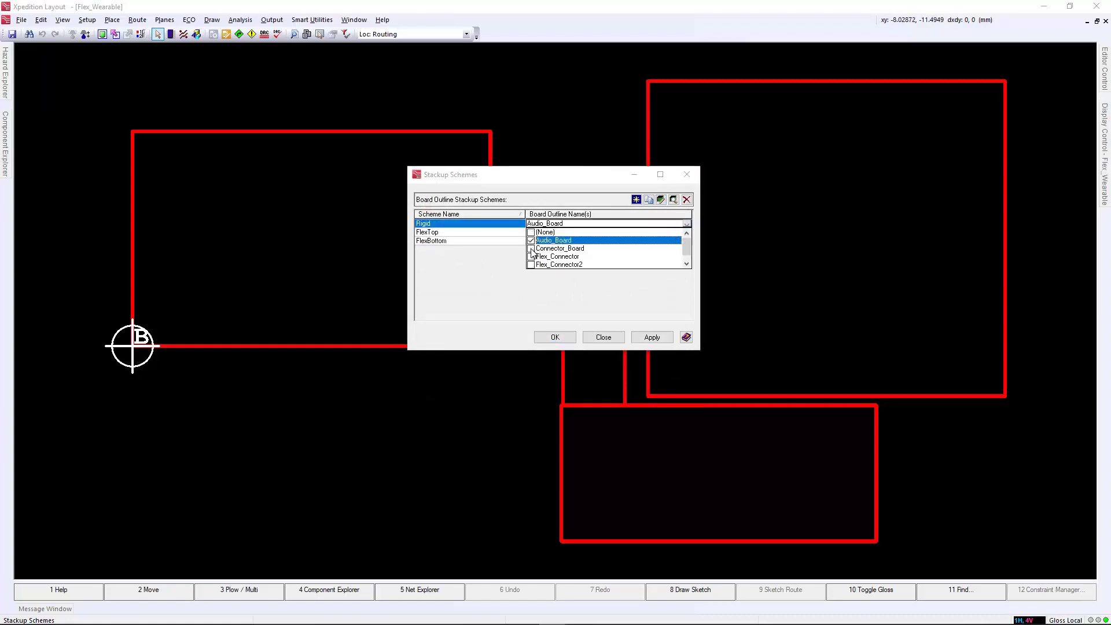
click(531, 248)
scroll(532, 261, down, 1)
click(531, 264)
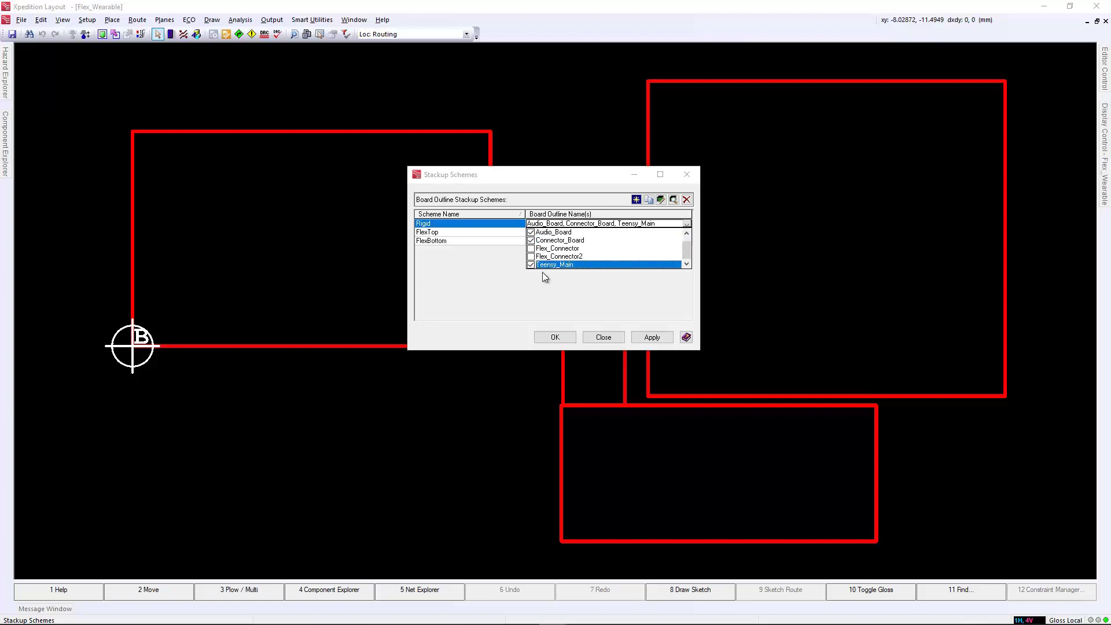
click(526, 297)
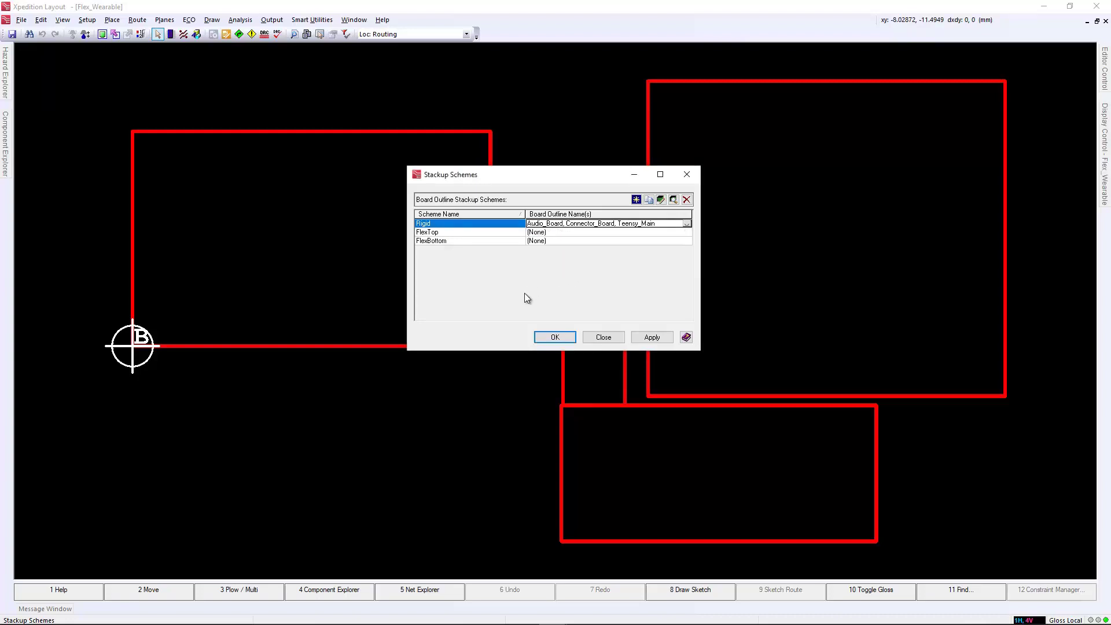
Assign Flex_Connector to FlexTop and Flex_Connector2 to FlexBottom, apply and close
click(687, 232)
click(687, 232)
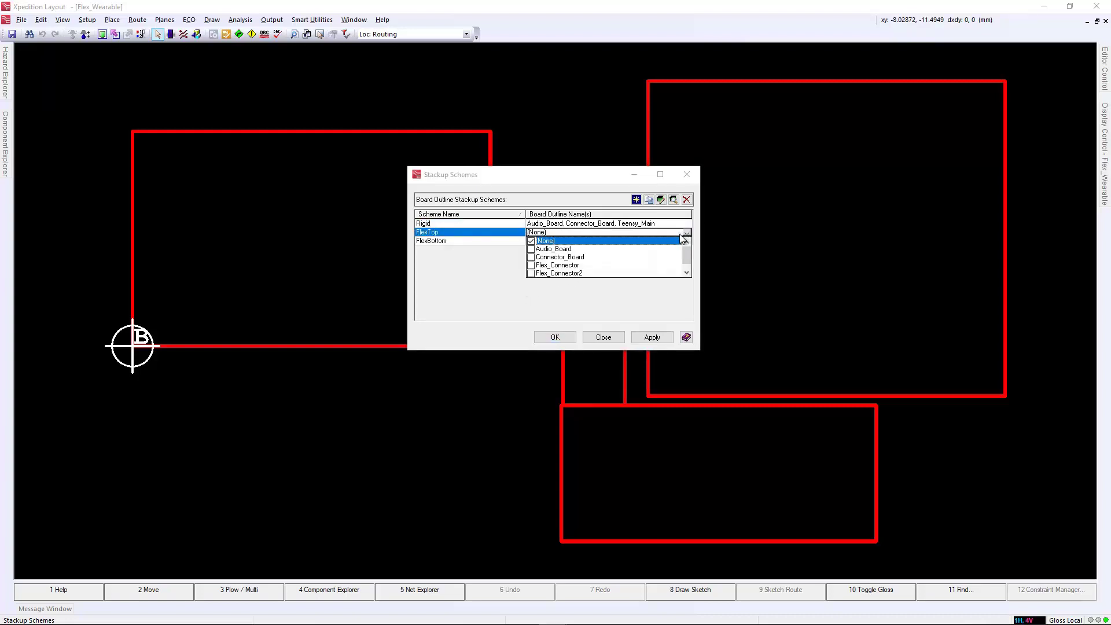
click(531, 265)
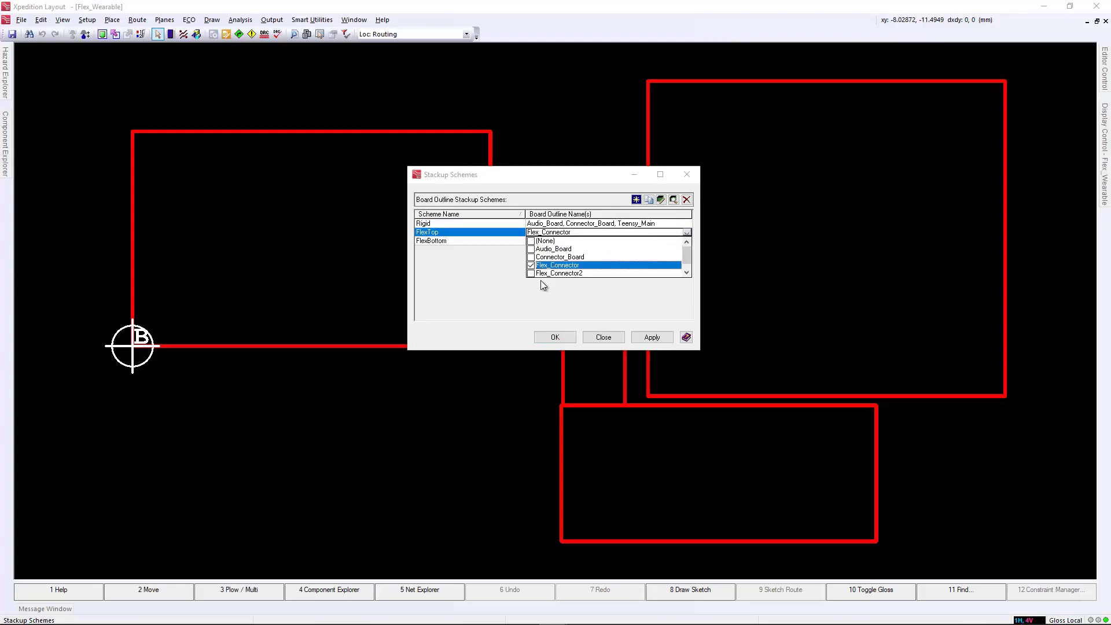
click(540, 293)
click(687, 241)
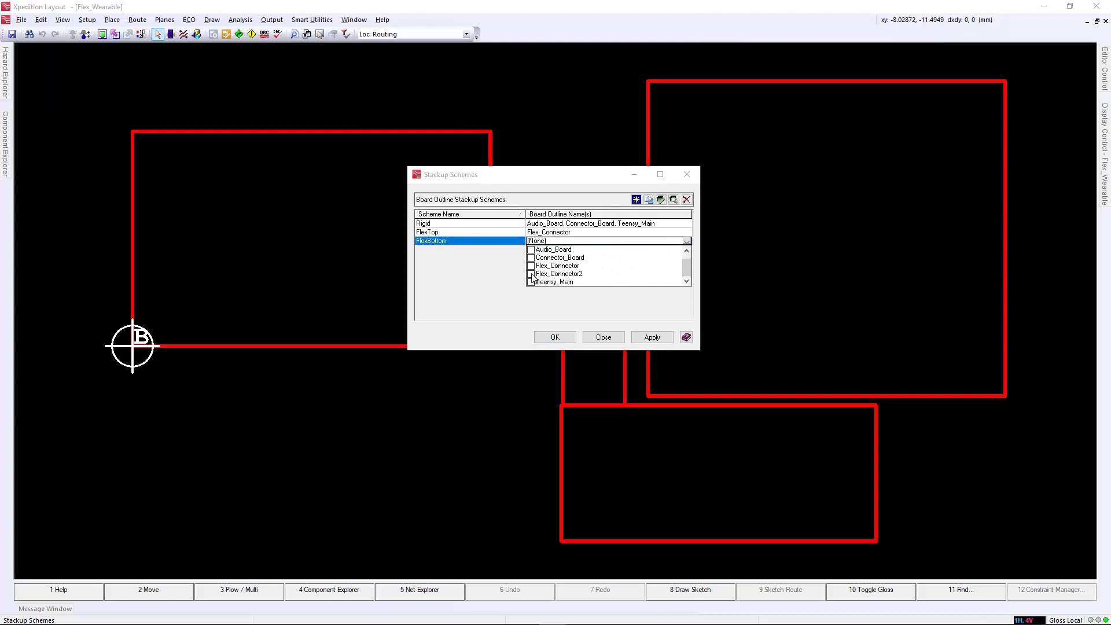
click(531, 275)
click(502, 299)
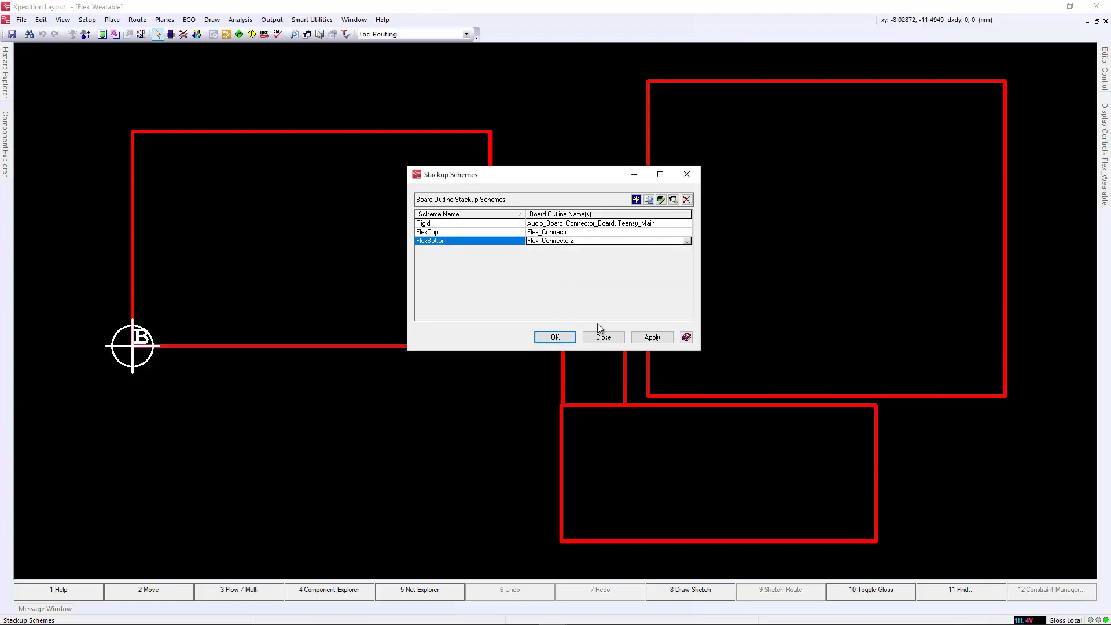
click(651, 338)
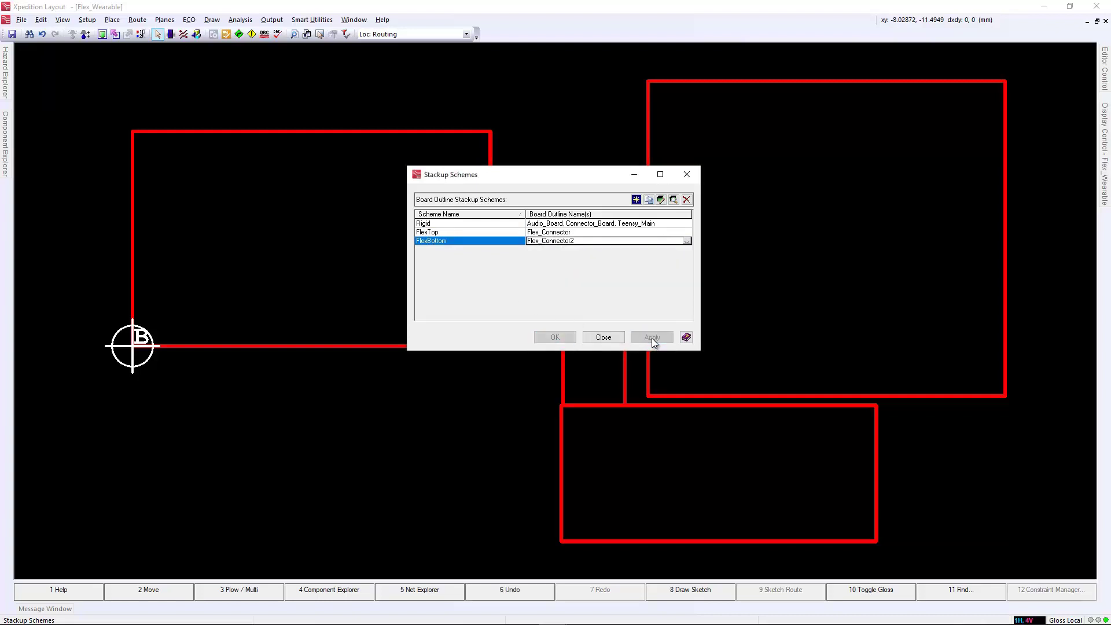
click(603, 337)
click(490, 158)
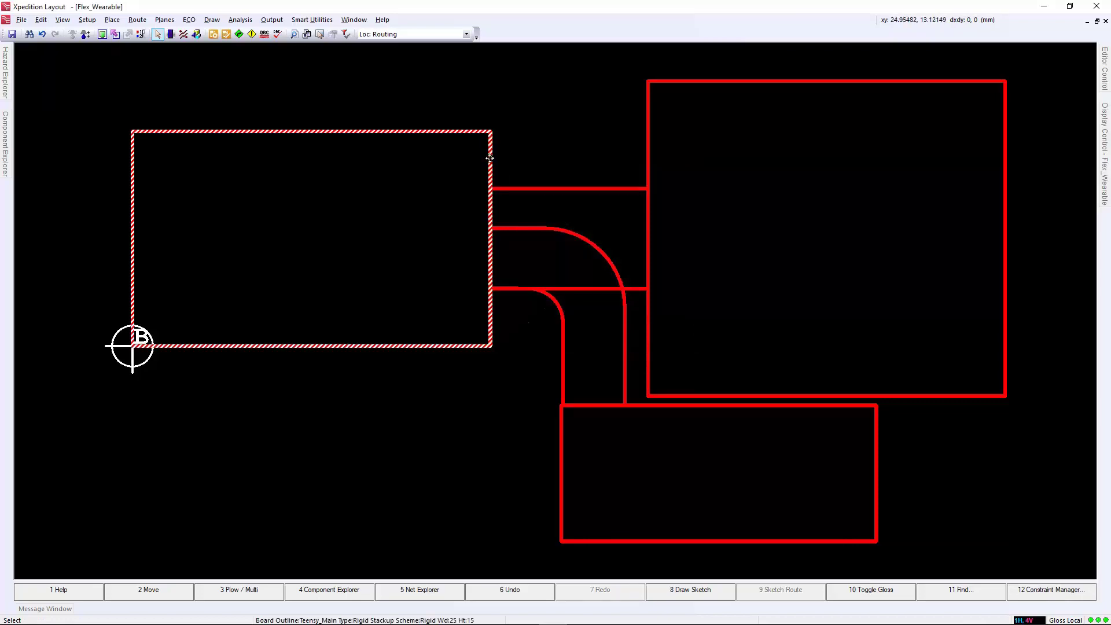
double_click(489, 158)
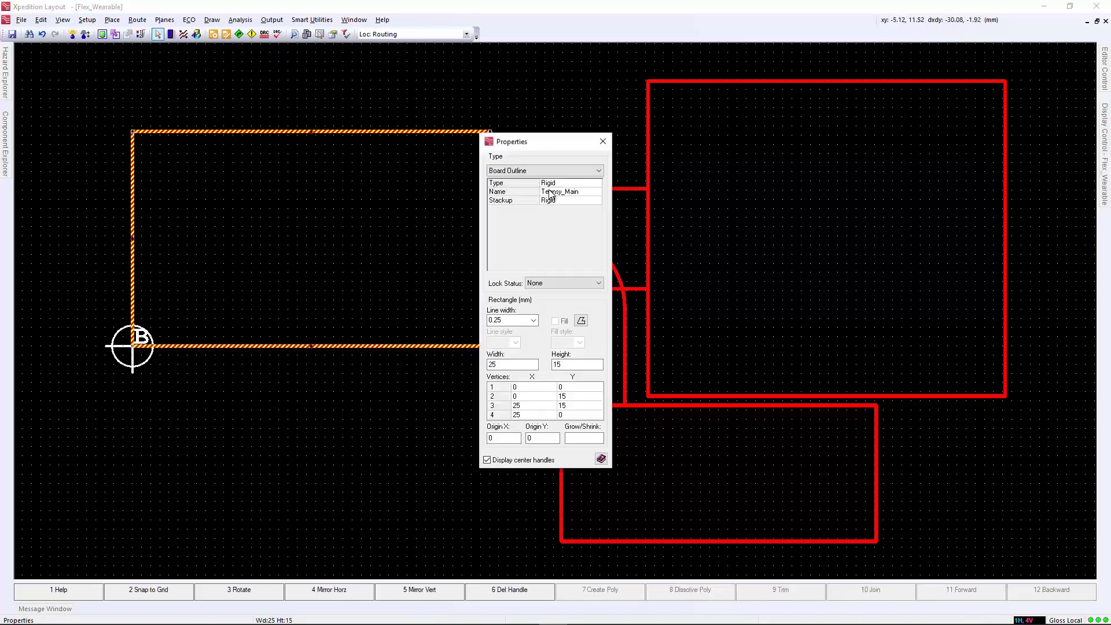
click(630, 189)
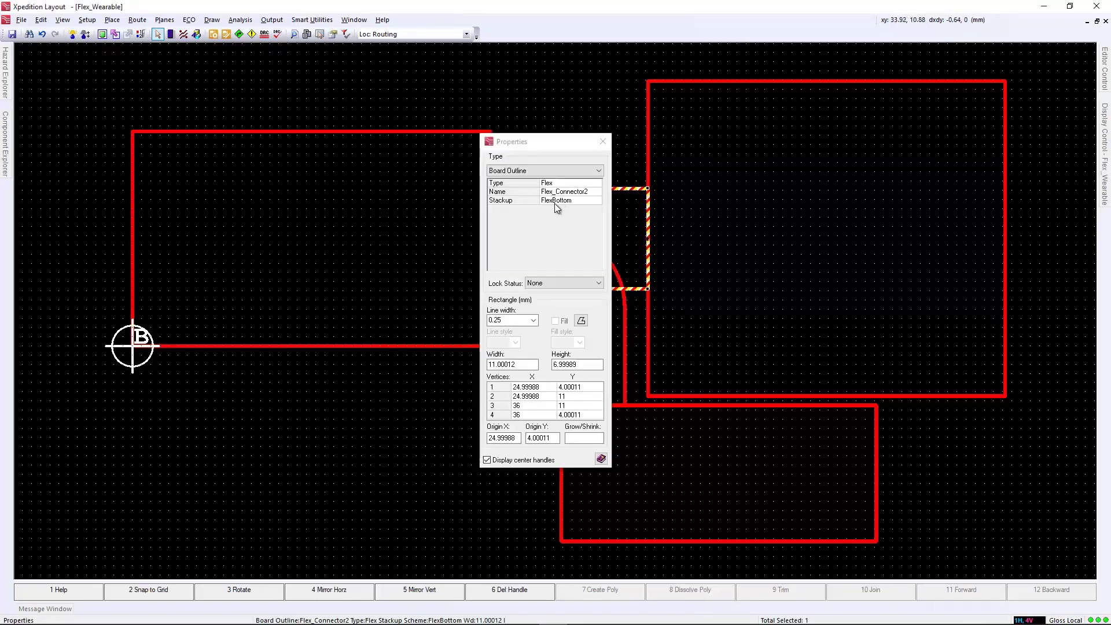
click(624, 310)
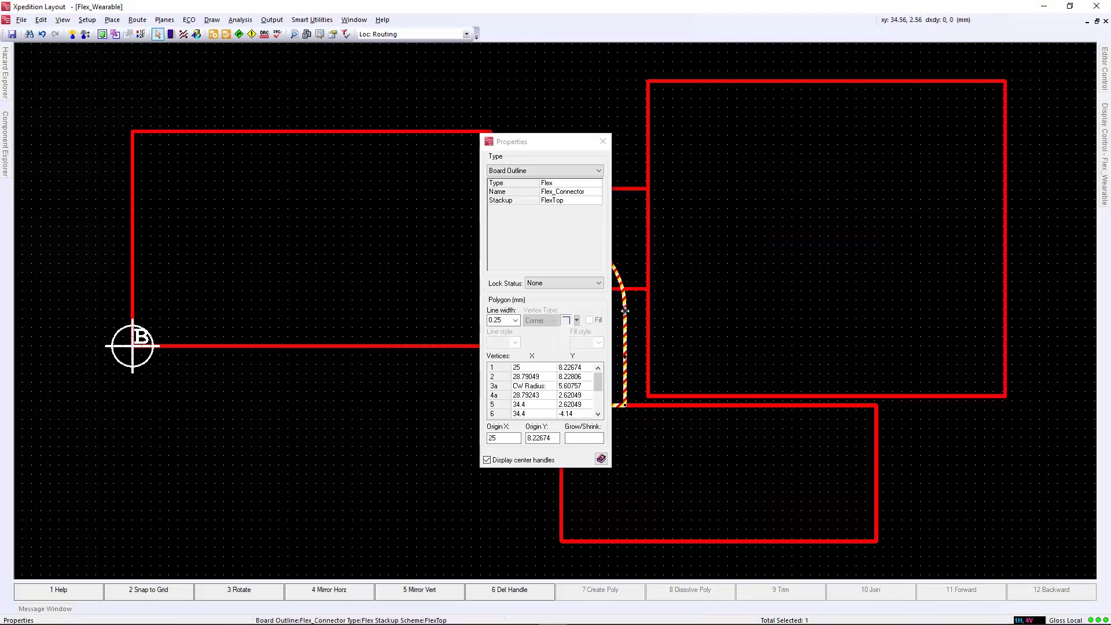
click(602, 142)
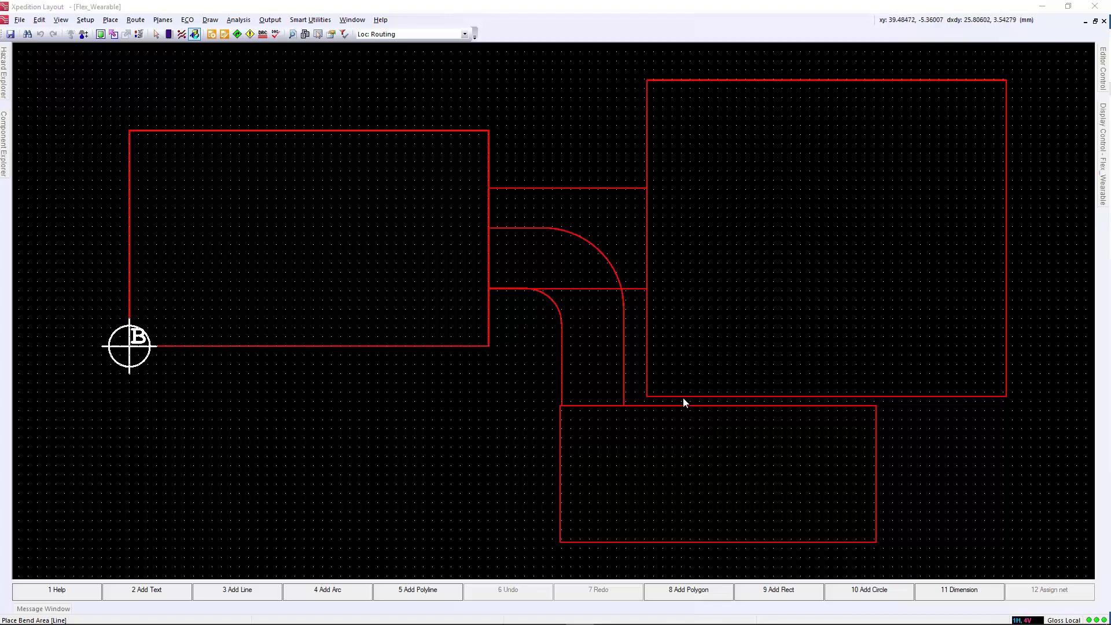
Draw a bend area across the Flex_Connector strip with radius 1 and angle -180°
click(210, 19)
click(222, 45)
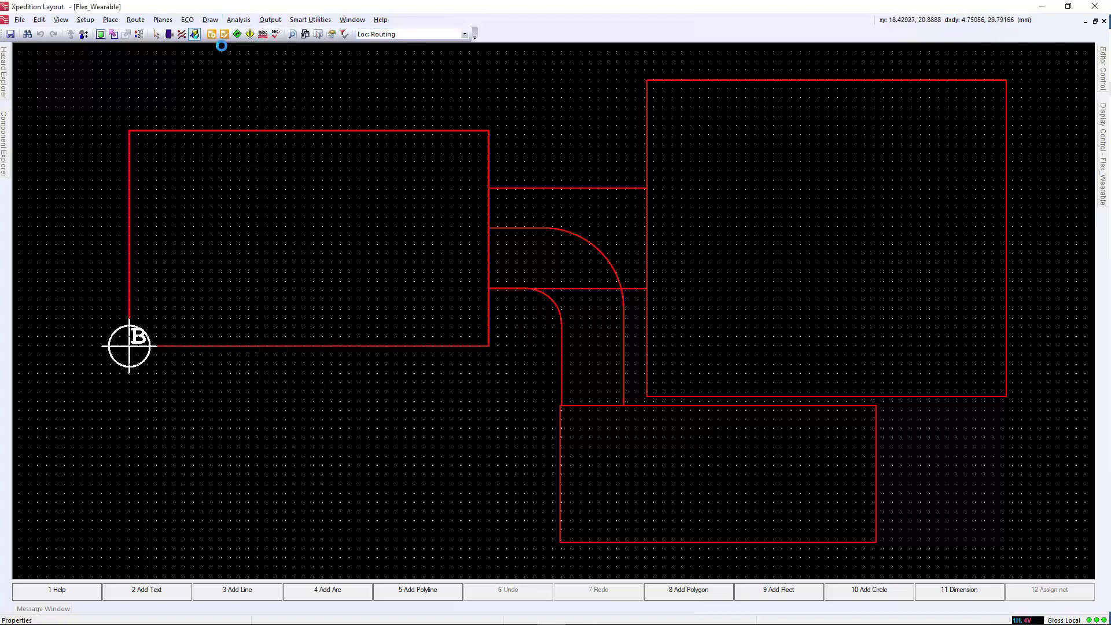
click(529, 342)
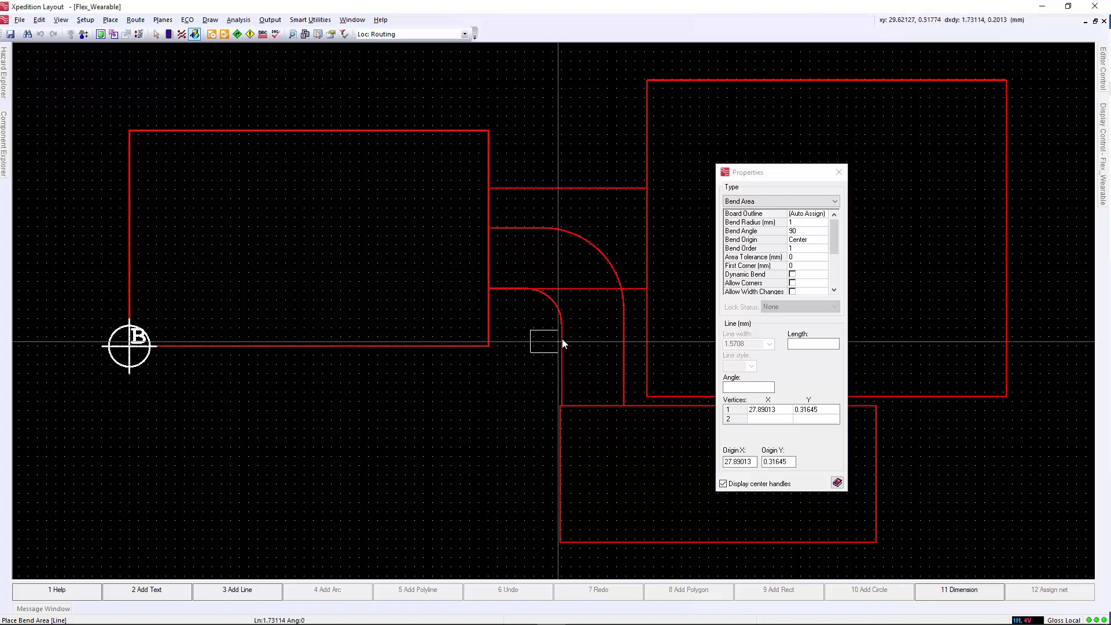
double_click(642, 342)
click(808, 213)
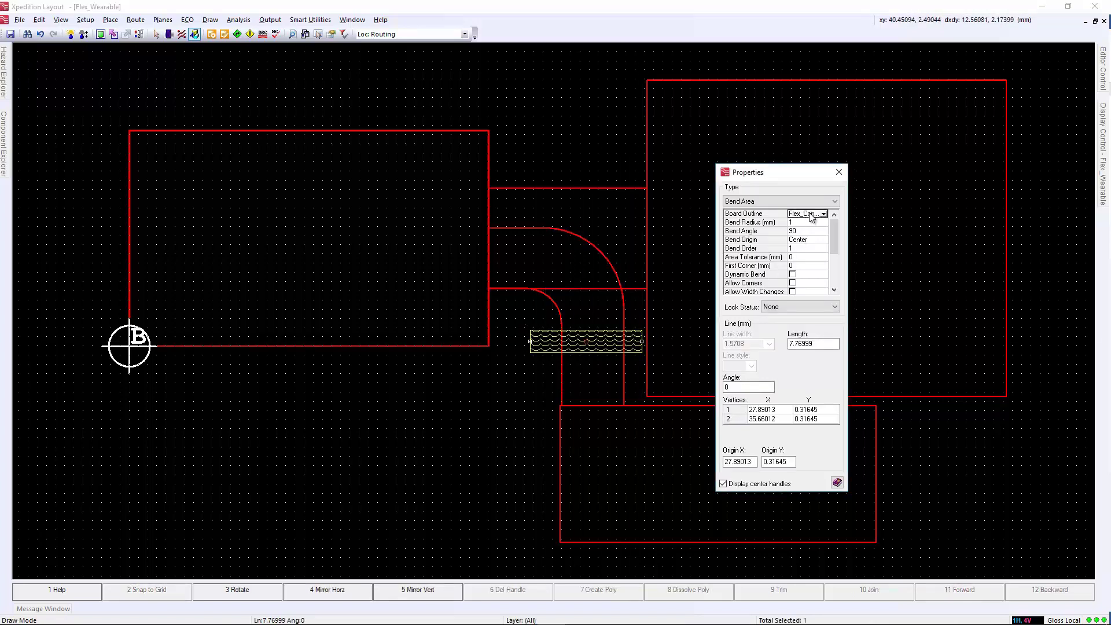
click(823, 213)
click(817, 224)
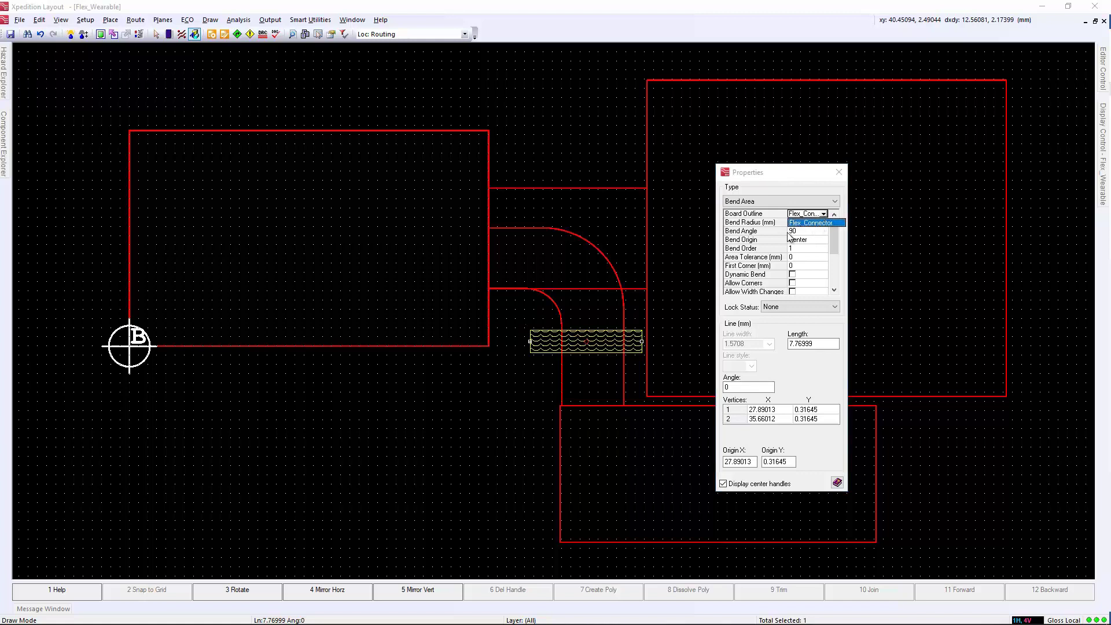
click(798, 223)
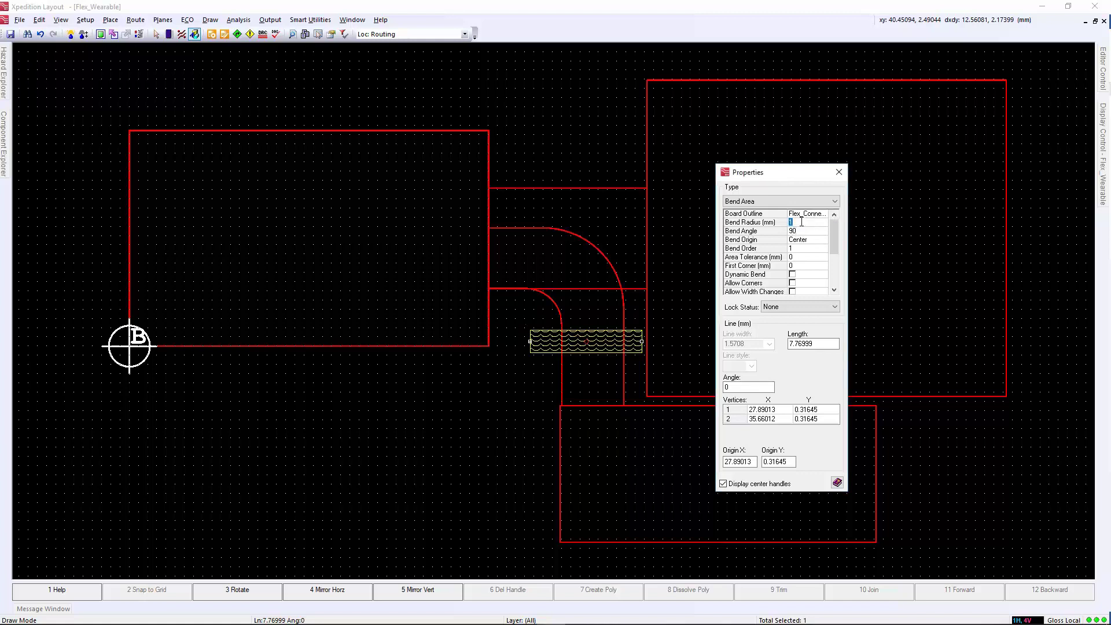
click(797, 230)
text(-18)
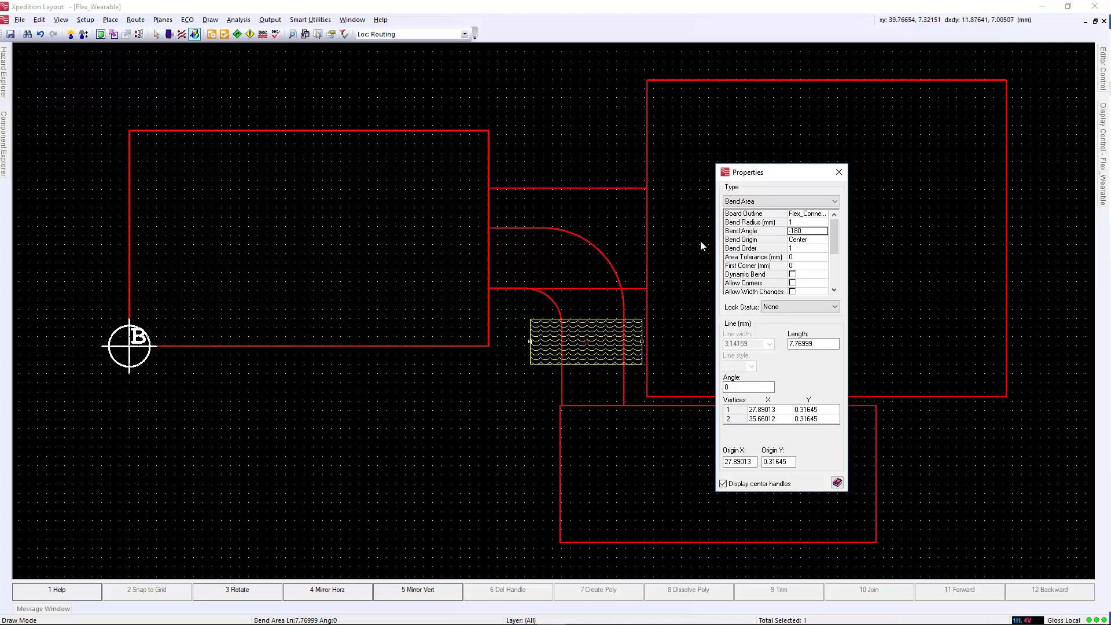
Draw a second bend area across the strip with a 180° bend angle
click(210, 19)
click(286, 82)
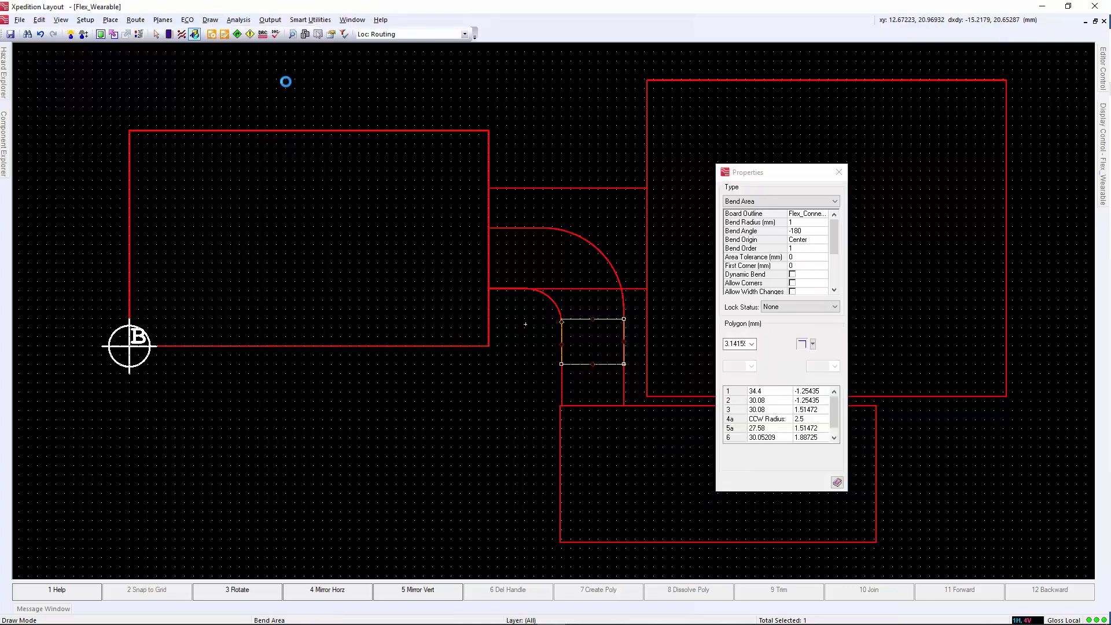
click(514, 206)
double_click(508, 307)
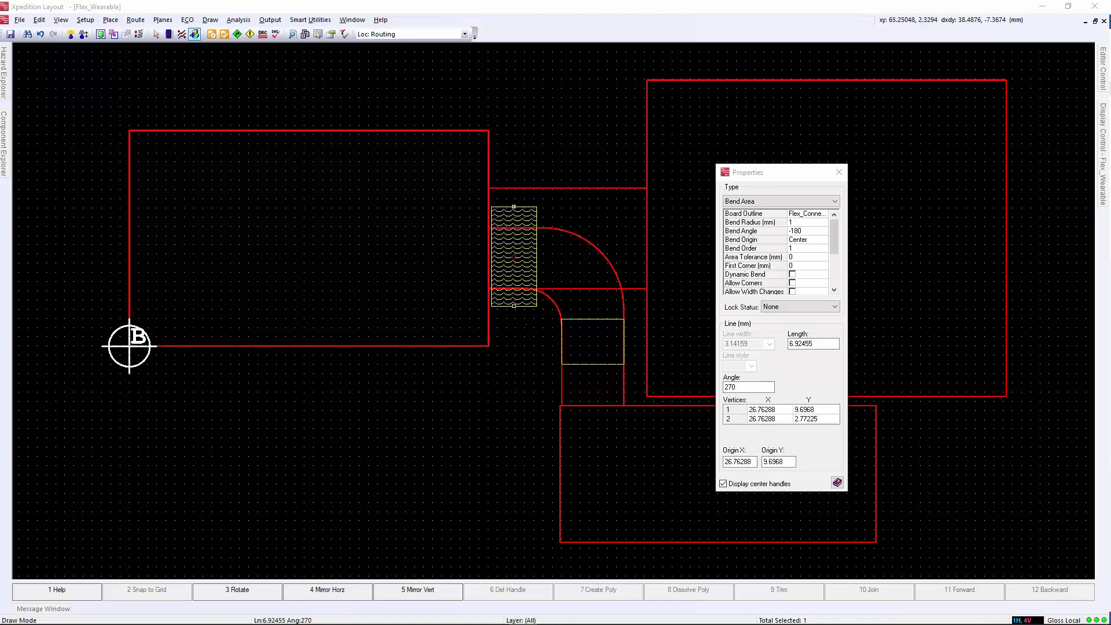
click(792, 230)
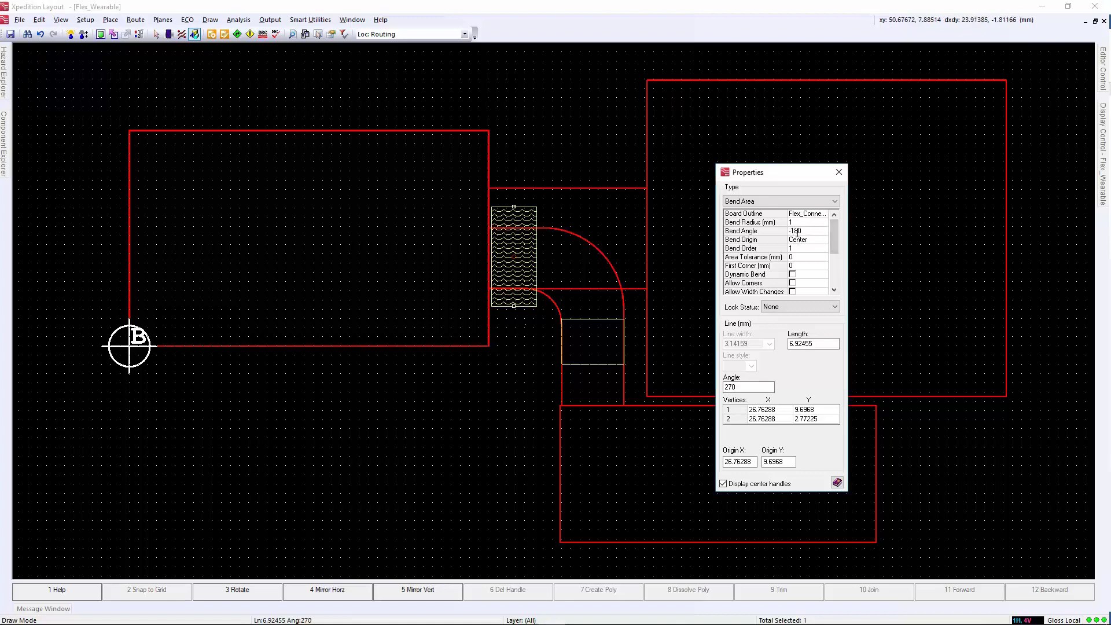
key(BackSpace)
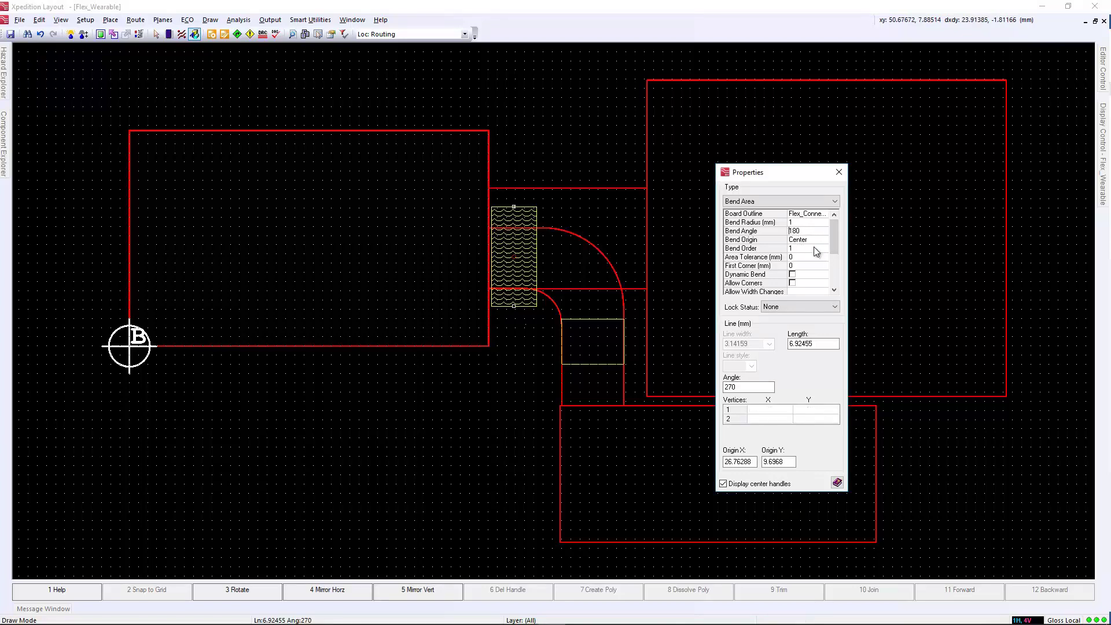
click(508, 364)
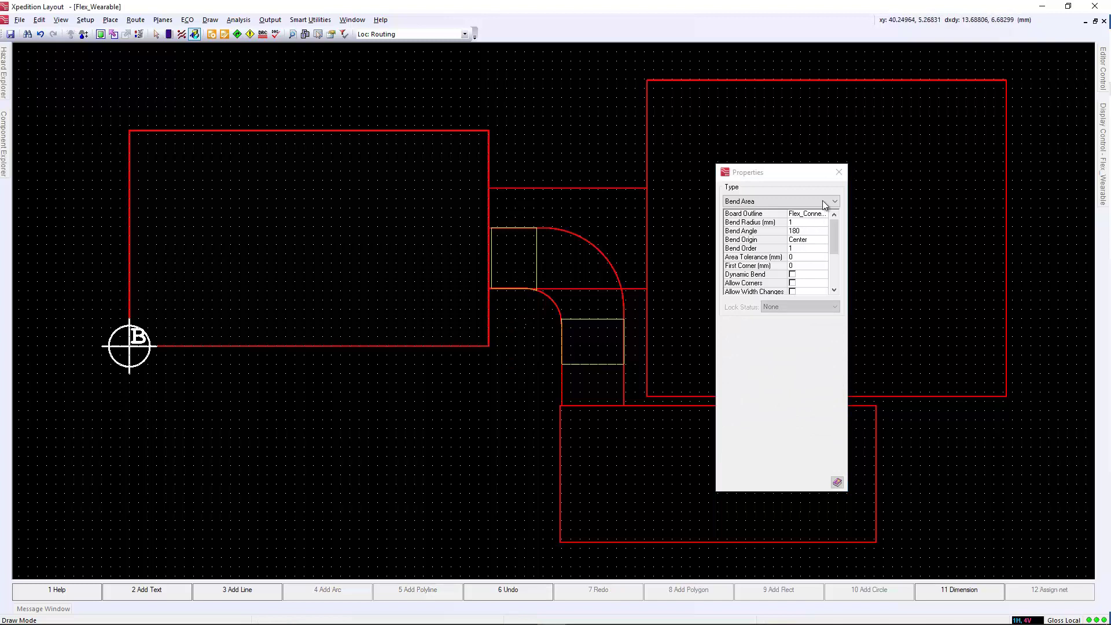
click(838, 173)
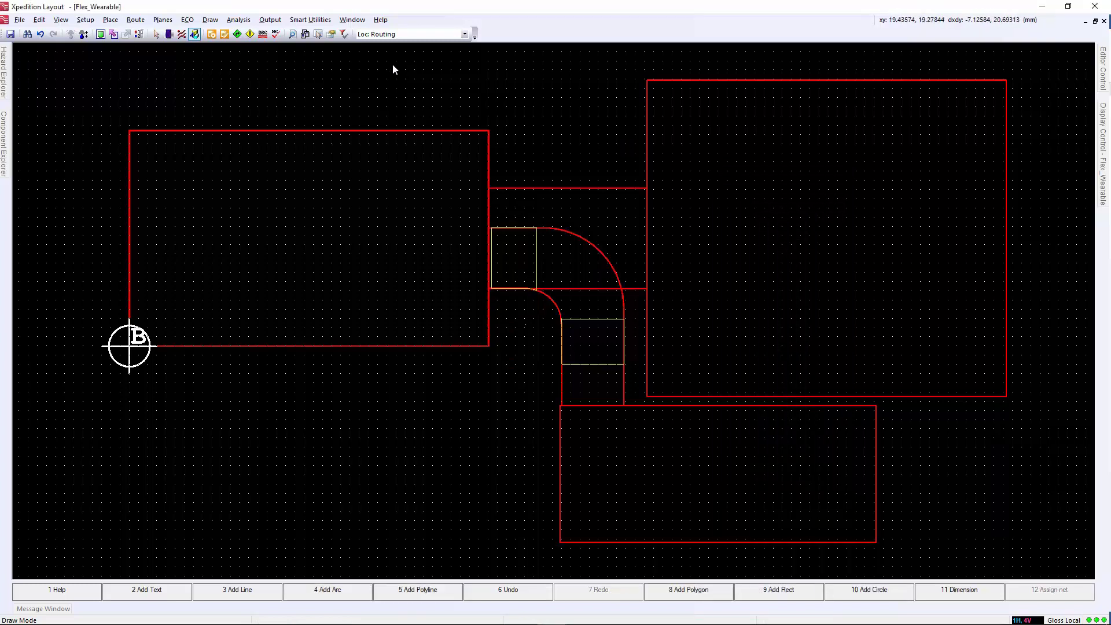
click(349, 22)
Open a 3D view of the board and orient it to an angled view
click(365, 55)
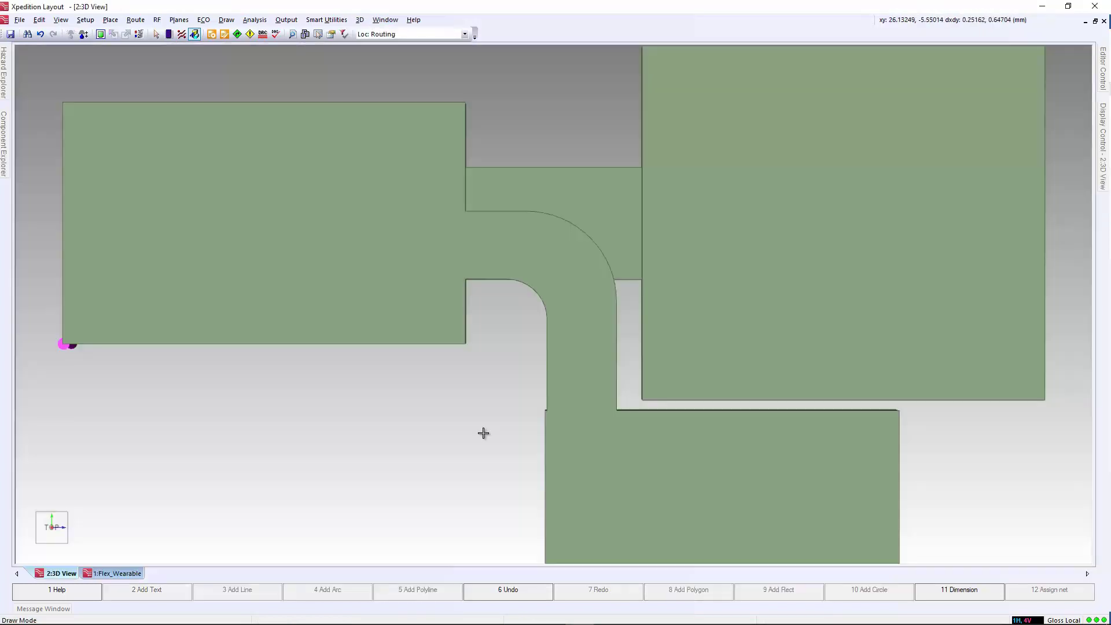
mouse_move(51, 542)
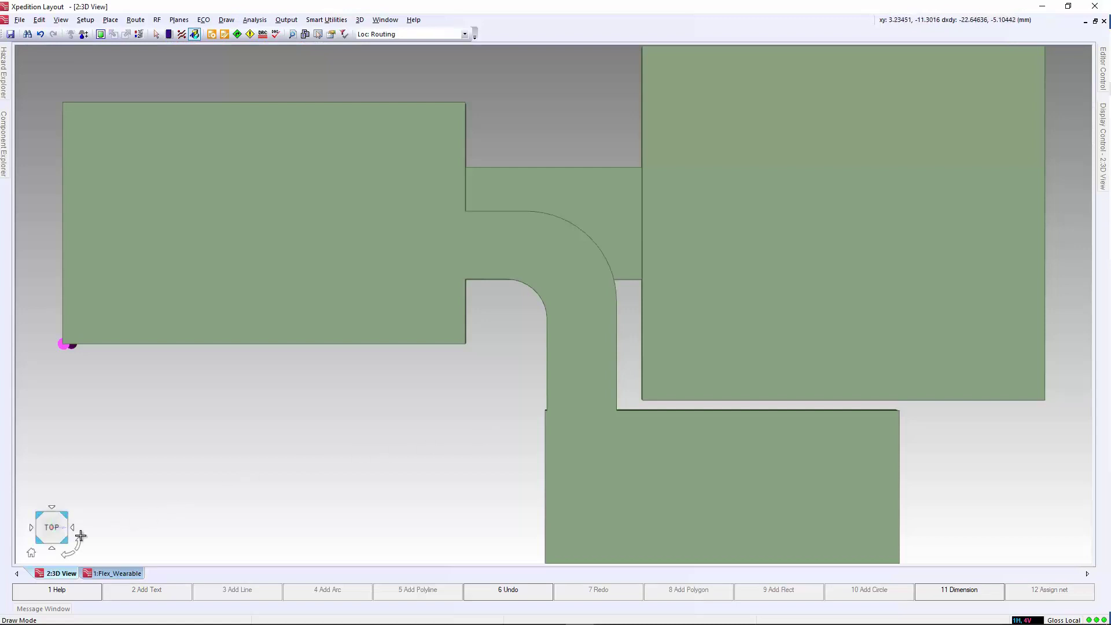
click(51, 542)
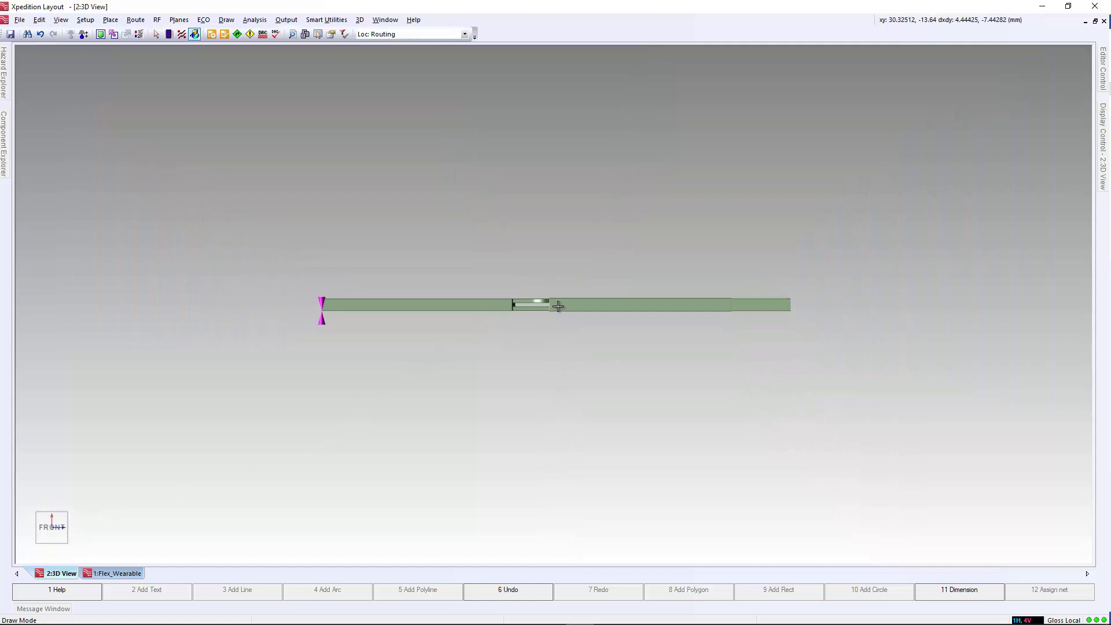
scroll(501, 301, up, 5)
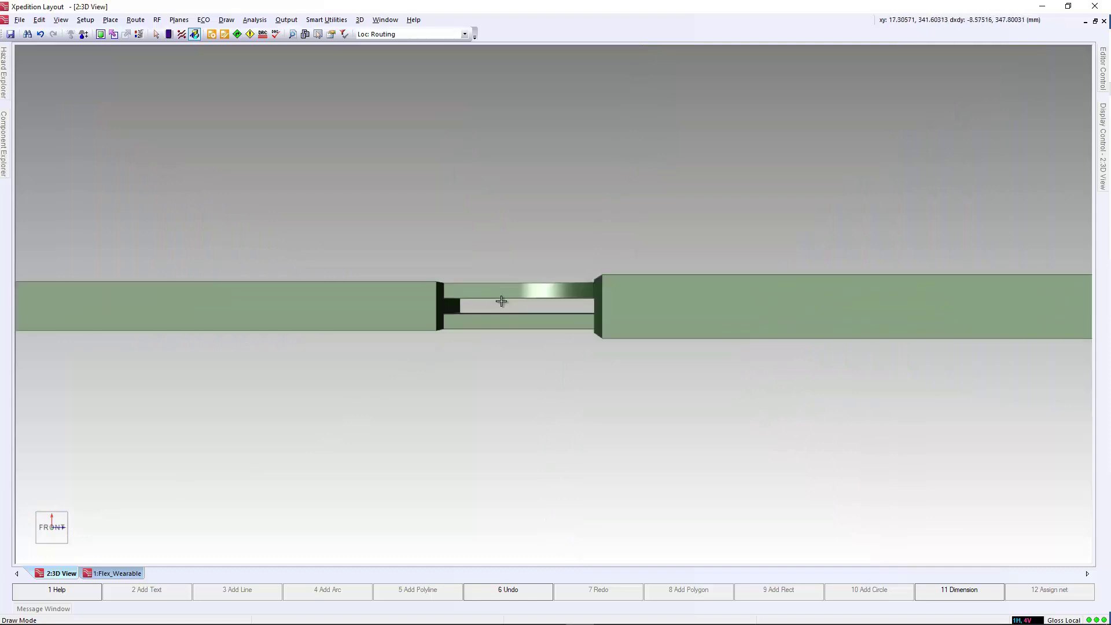
click(51, 514)
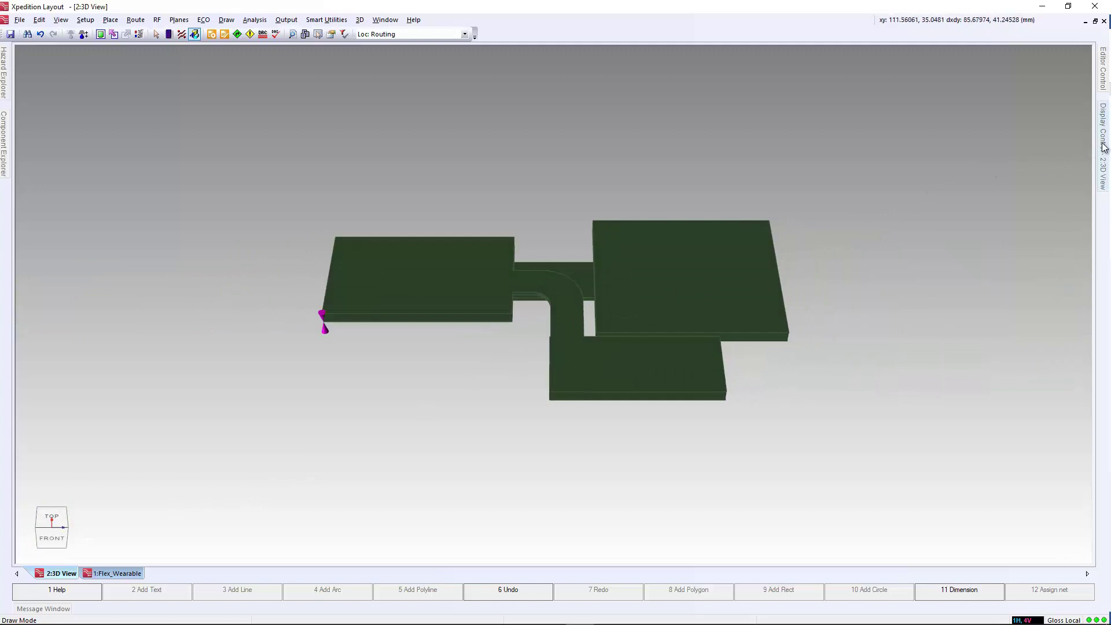
Turn on Coverlay and Flex Bend display and reposition the view to see the folded flex
mouse_move(1103, 148)
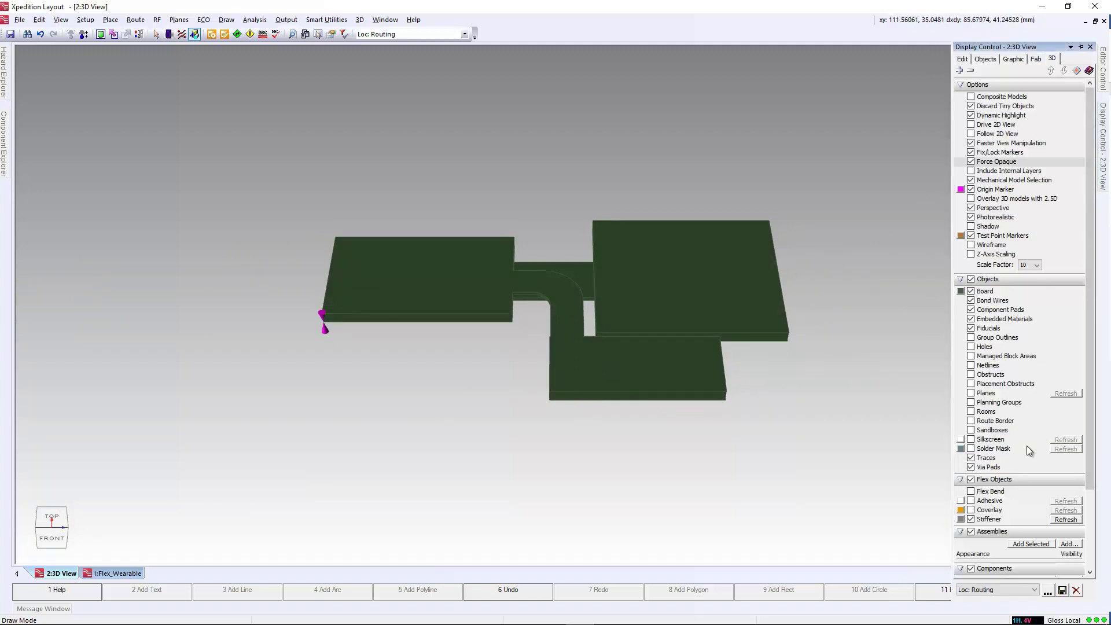
click(971, 510)
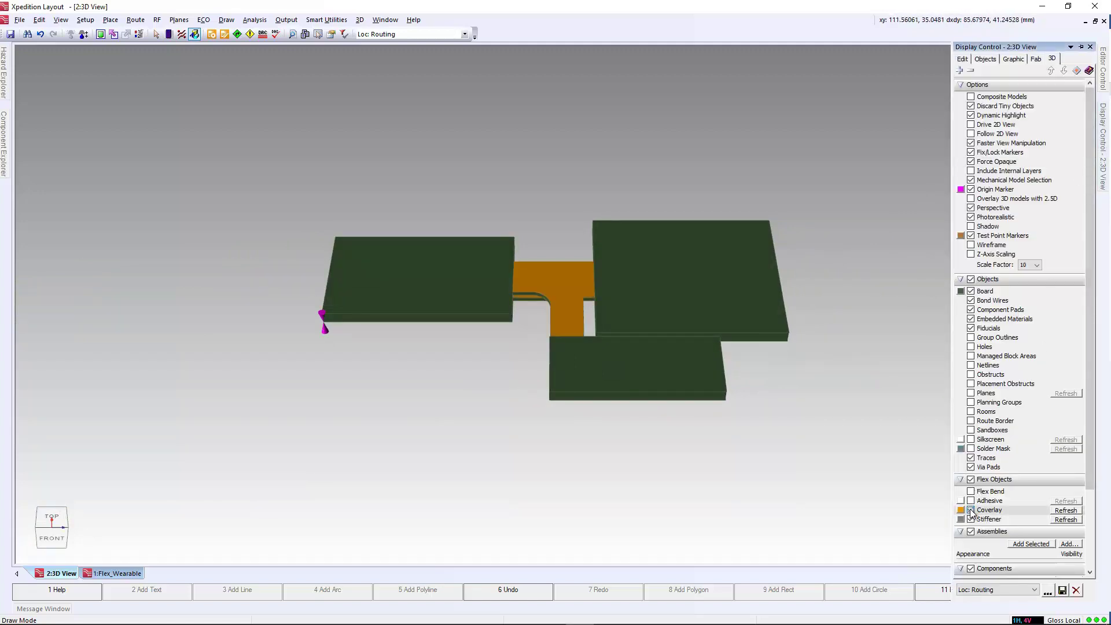
click(970, 491)
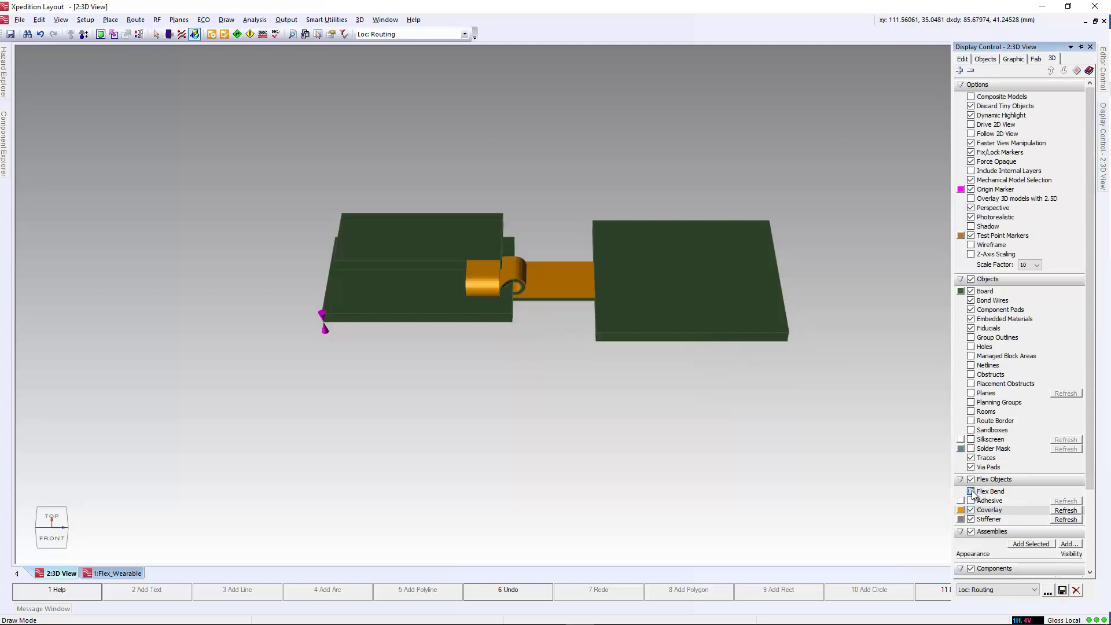
middle_drag(393, 269, 445, 298)
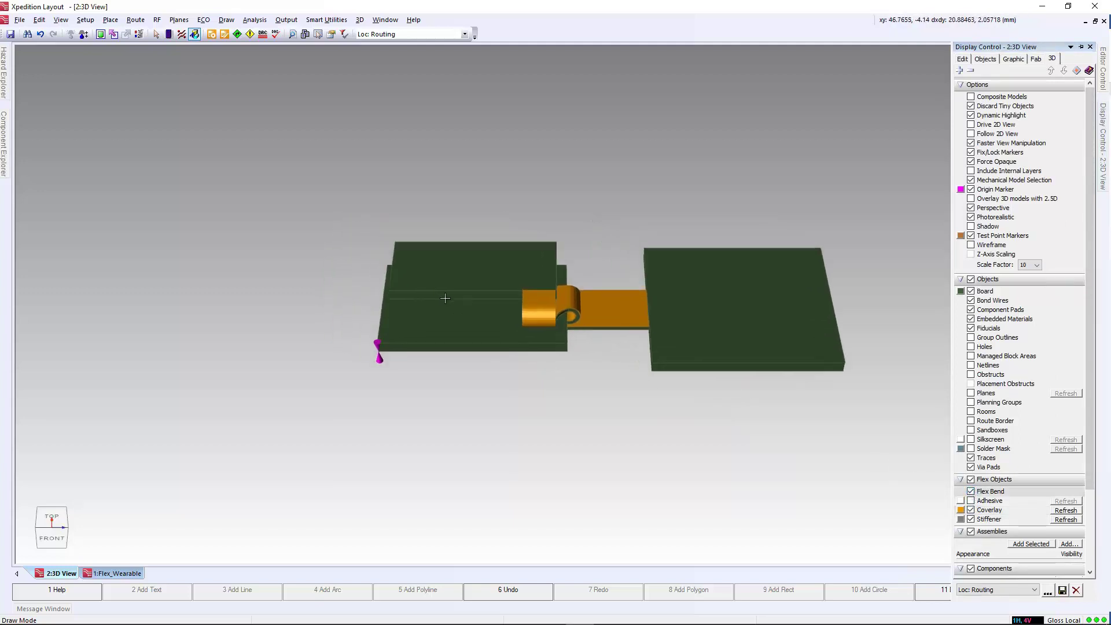
scroll(511, 310, up, 3)
middle_drag(511, 310, 511, 237)
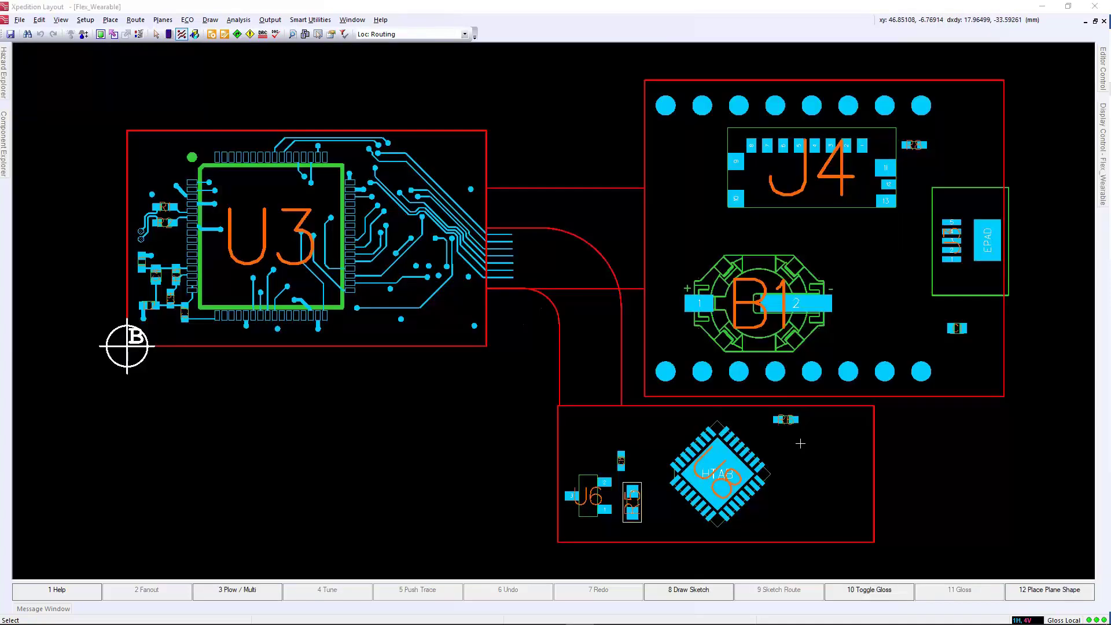
Zoom into the flex area and launch Smart Utilities Multiple Hug Traces Plus
scroll(590, 335, up, 3)
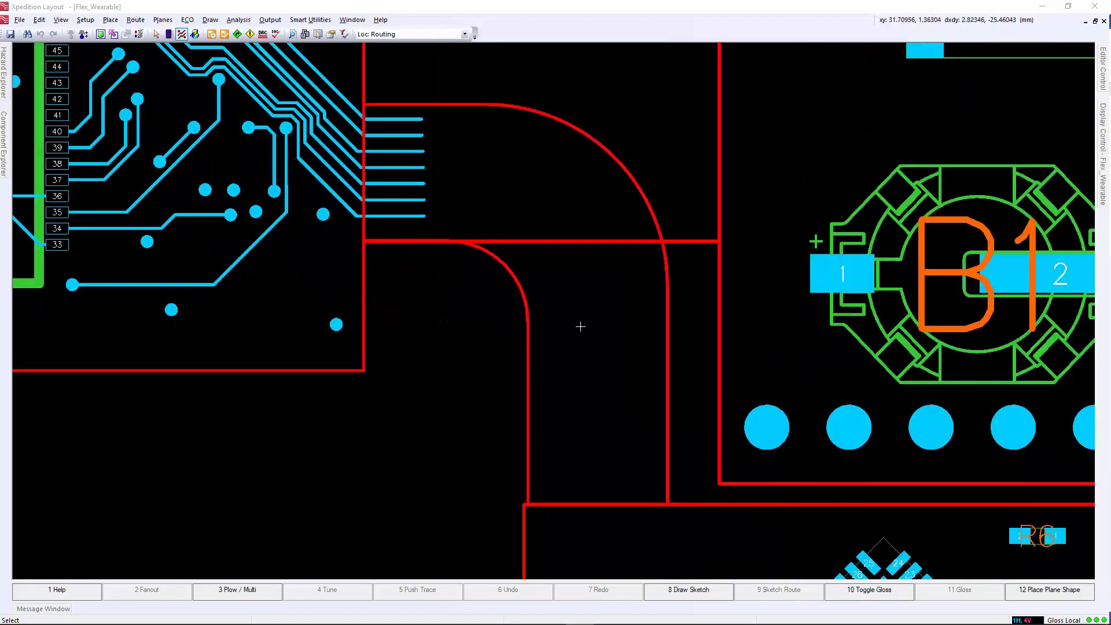
click(310, 20)
mouse_move(315, 34)
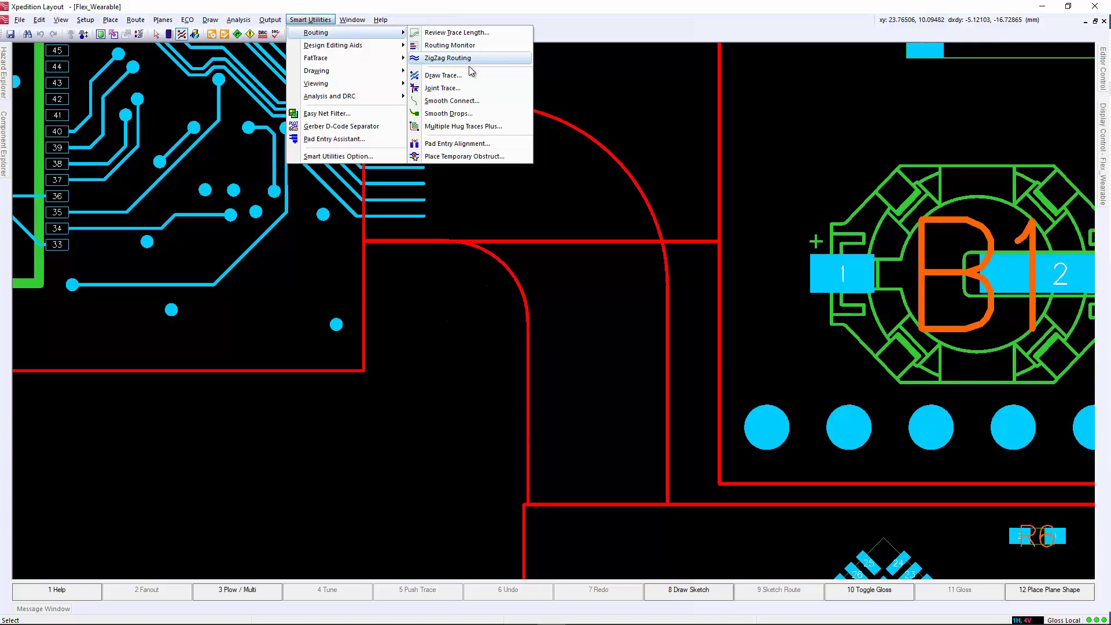
click(487, 126)
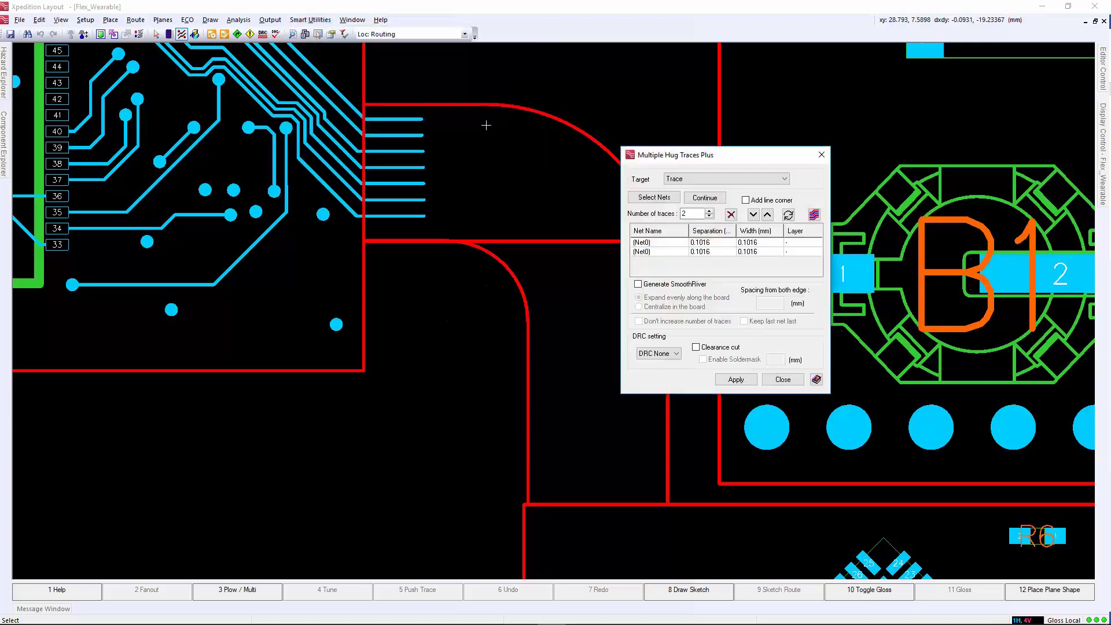
Select the seven nets I2C_SCL, I2C_SDA, TX, RX, BCLK, LRCLK and MCLK for hug routing
click(643, 199)
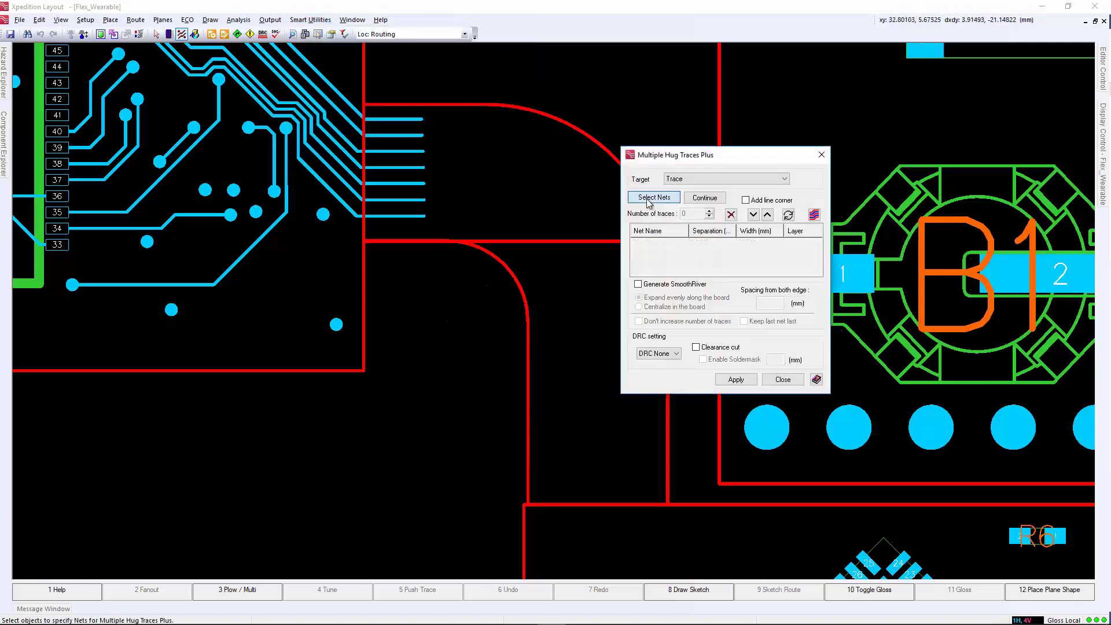
click(419, 119)
ctrl+click(418, 136)
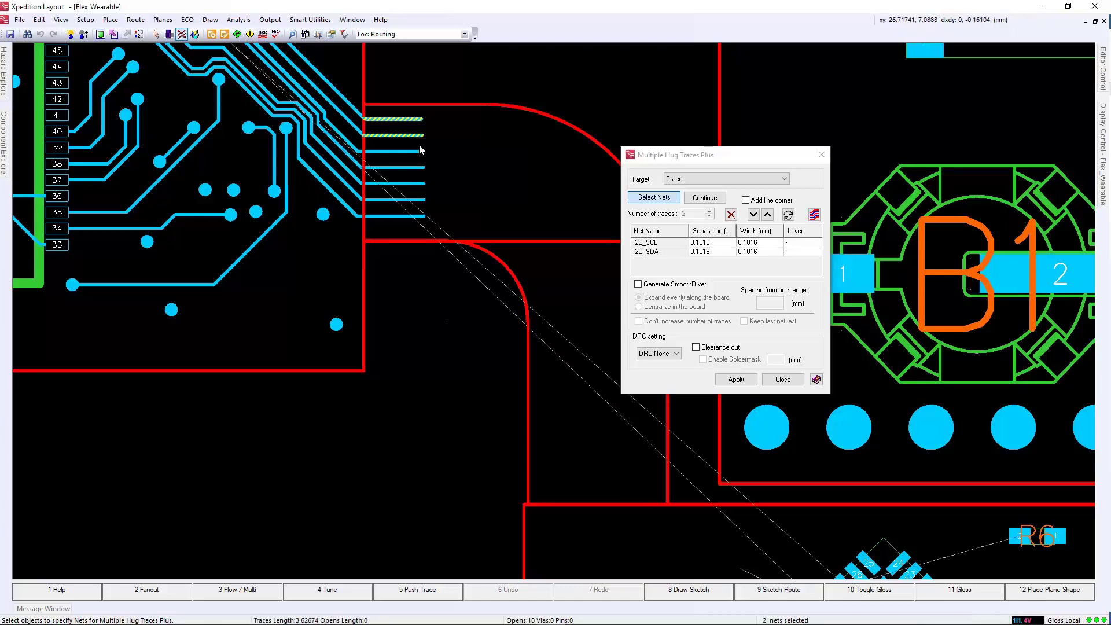
ctrl+click(420, 151)
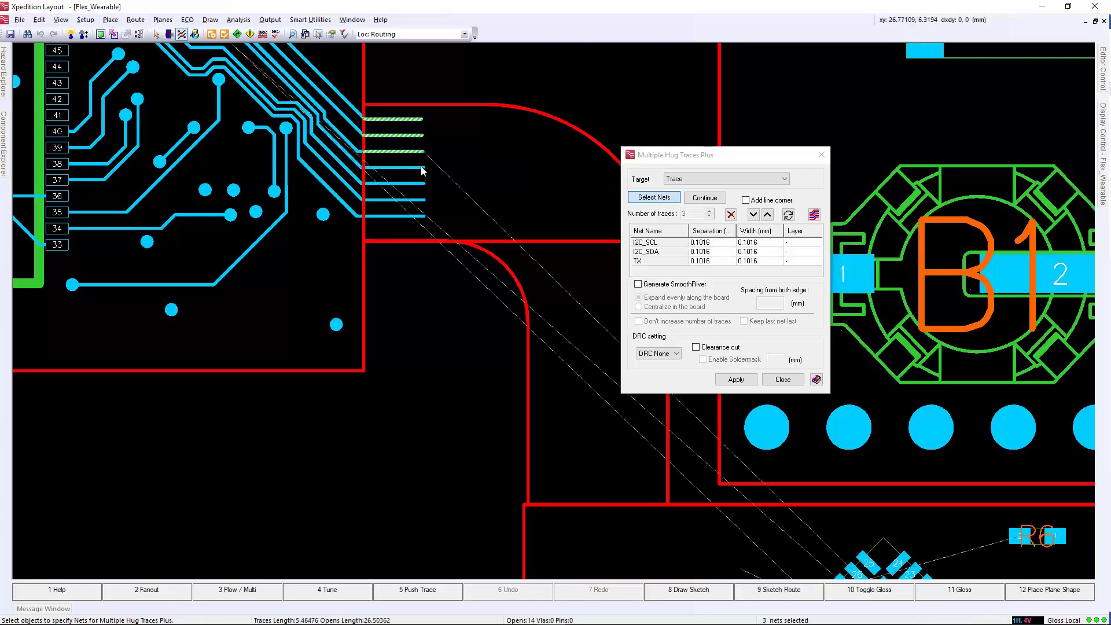
ctrl+click(421, 168)
ctrl+click(421, 184)
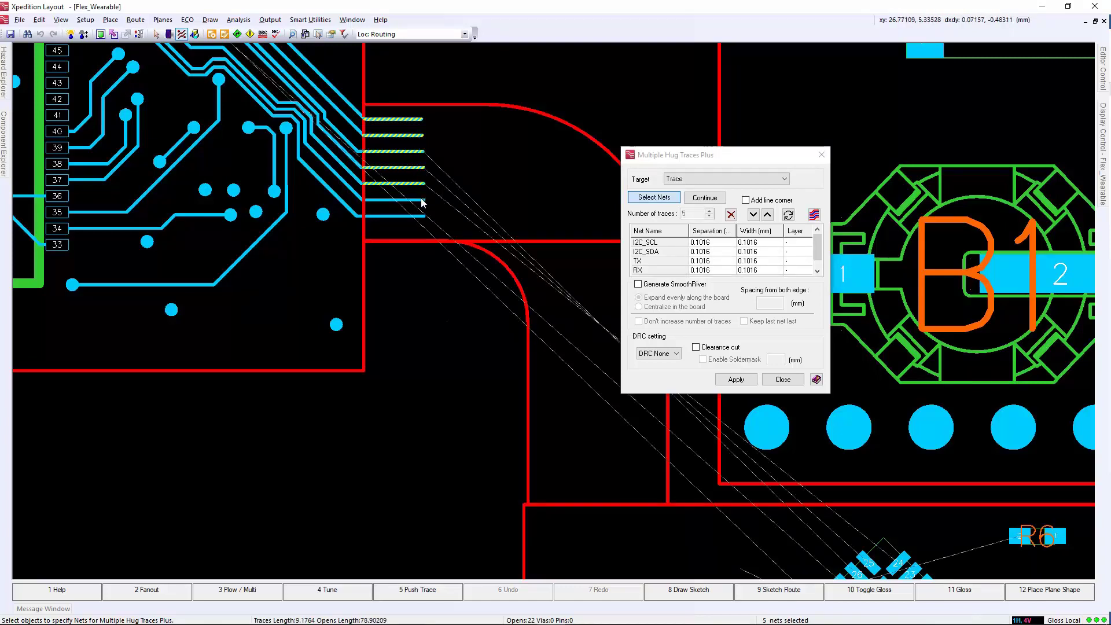
ctrl+click(422, 201)
ctrl+click(423, 216)
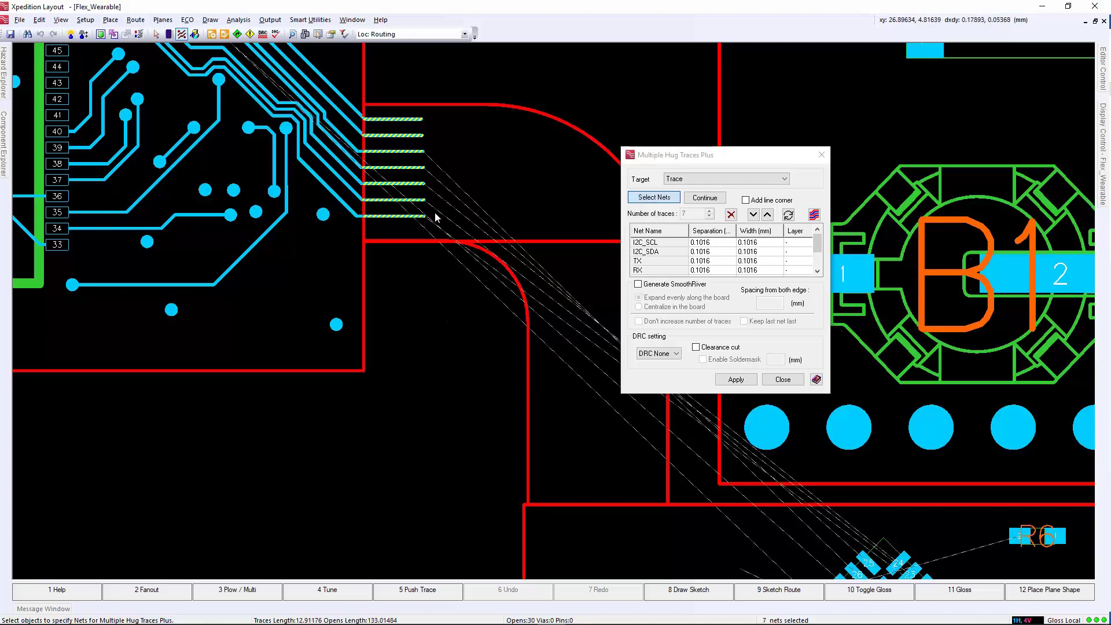
Give all seven nets 0.4 separation and 0.1 mm trace width
click(706, 246)
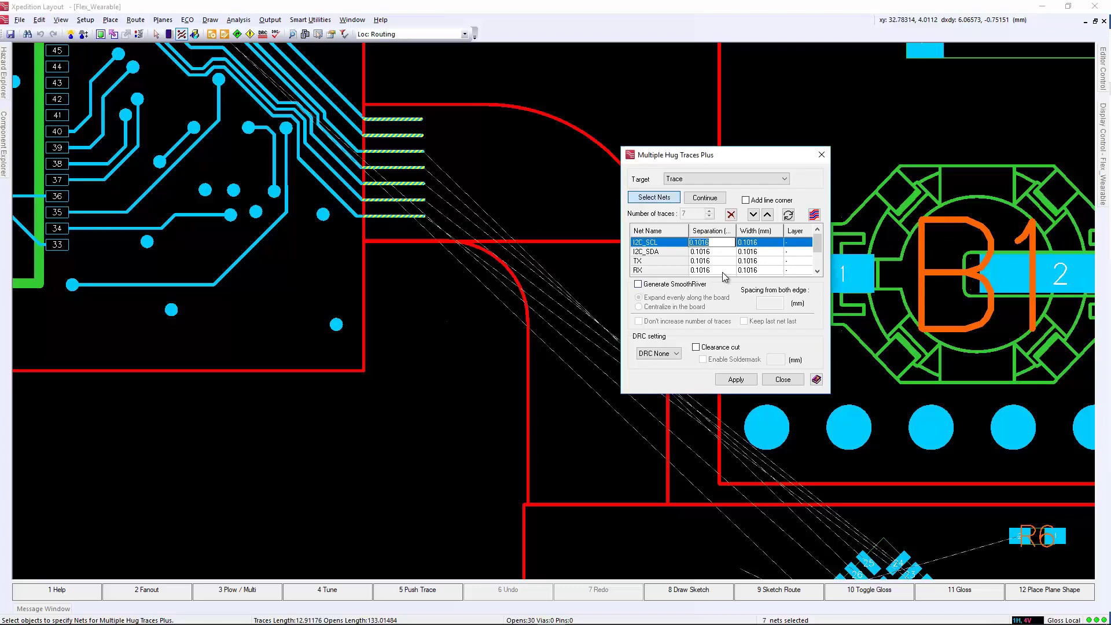
drag(738, 393, 739, 454)
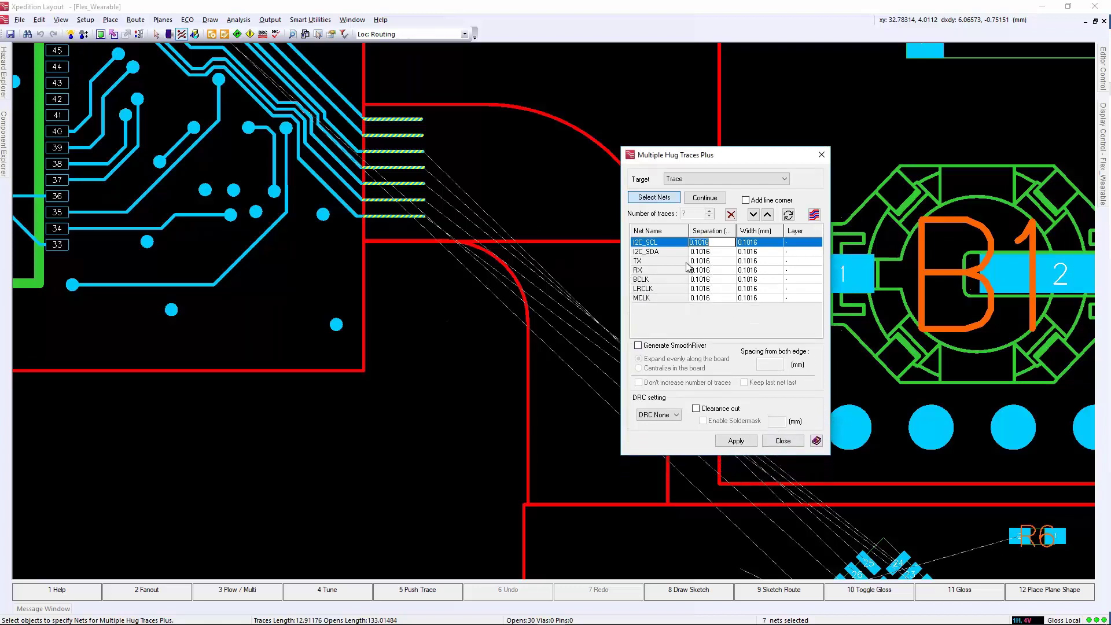
shift+click(717, 302)
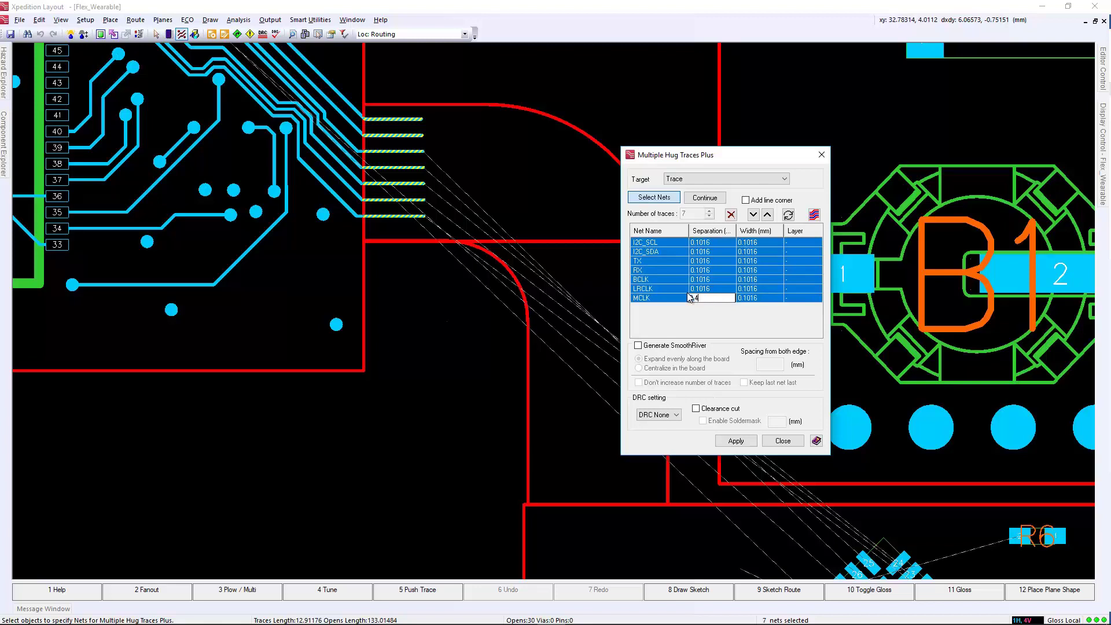
click(701, 270)
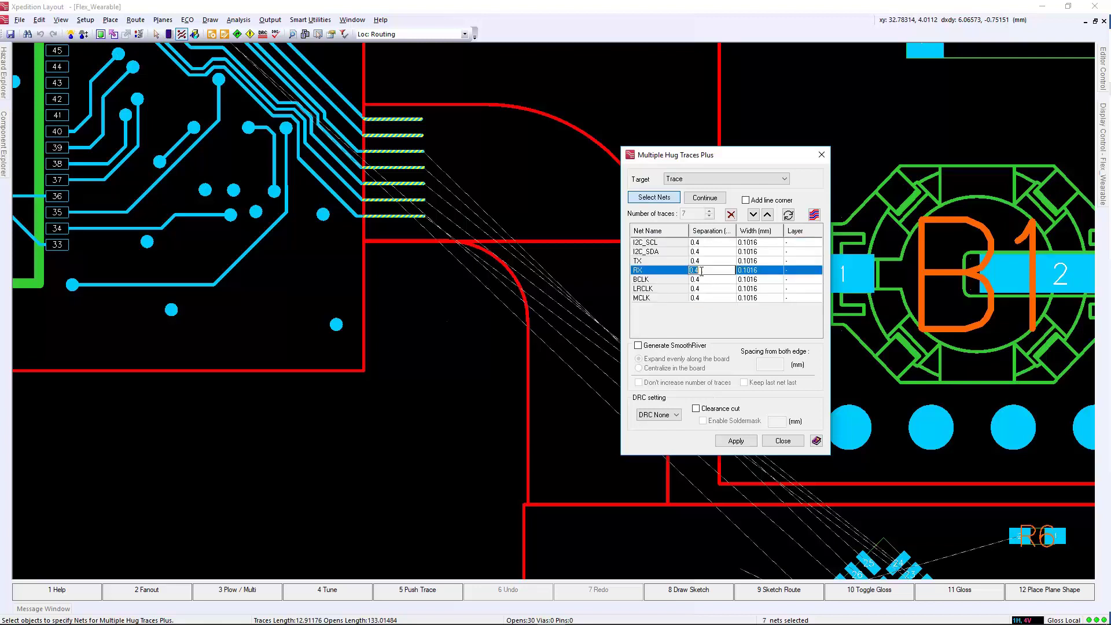
click(758, 242)
shift+click(757, 298)
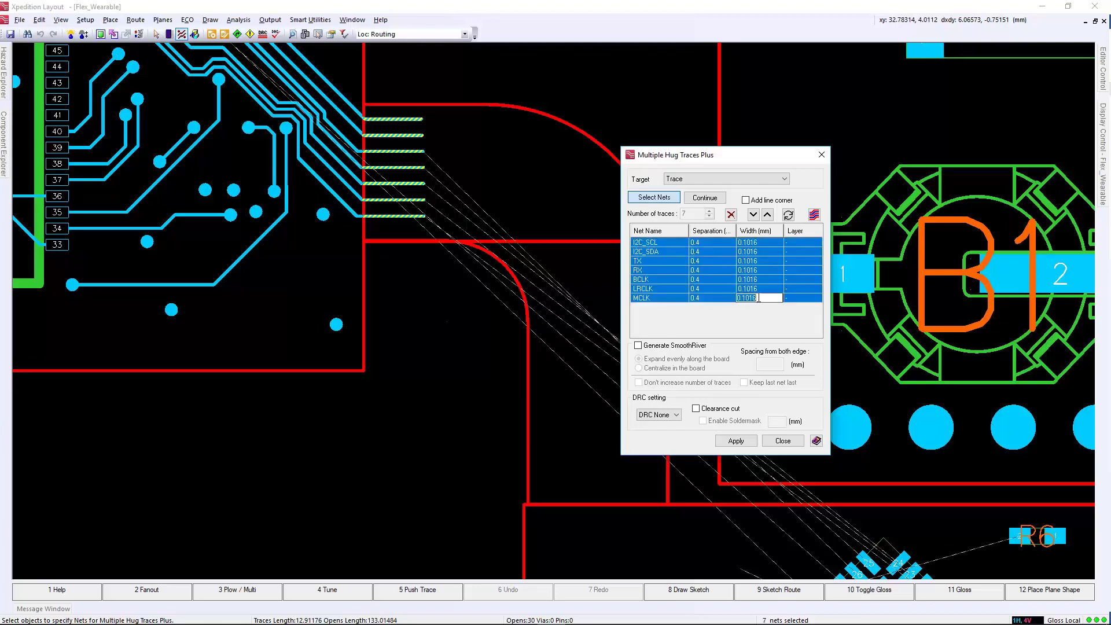
text(0.)
click(763, 279)
Put all seven nets on layer 1 and finish the net setup
click(797, 243)
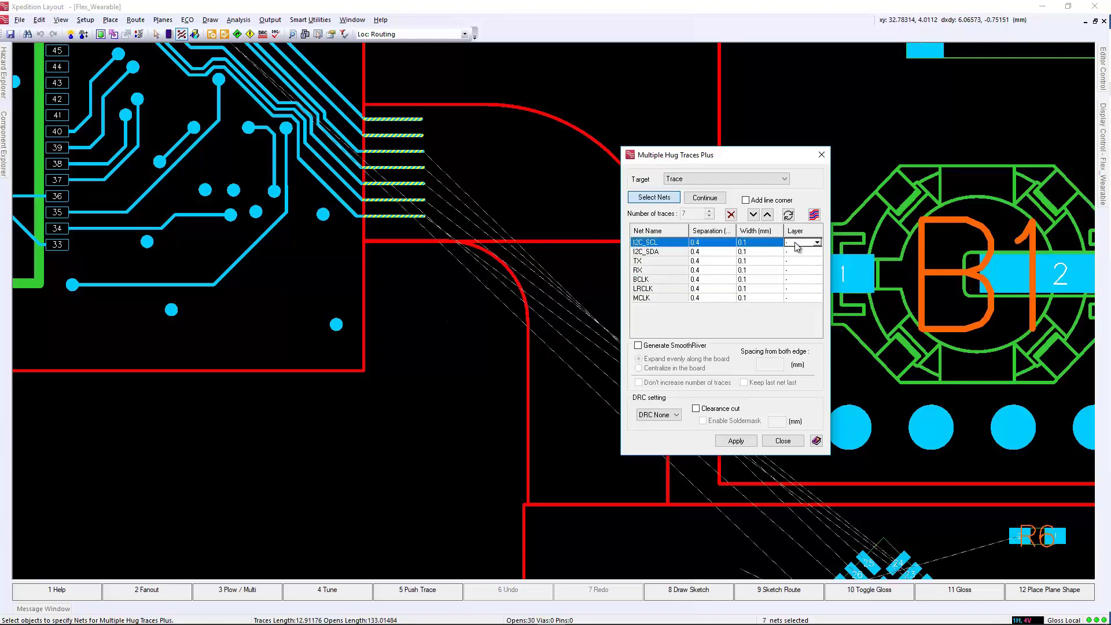
shift+click(813, 298)
click(818, 298)
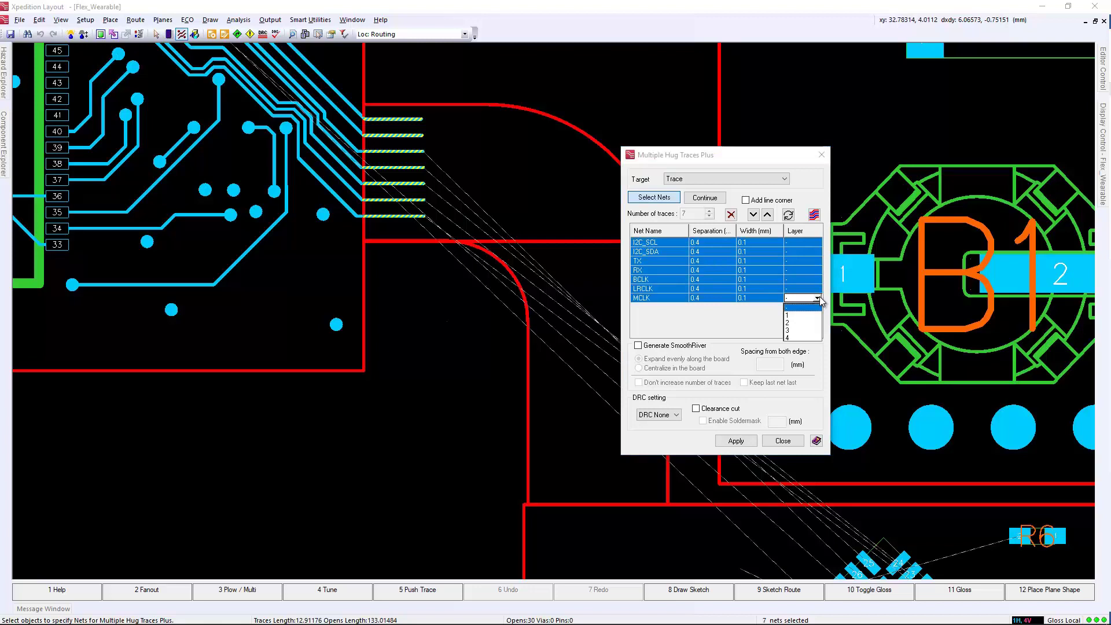
click(792, 317)
click(705, 198)
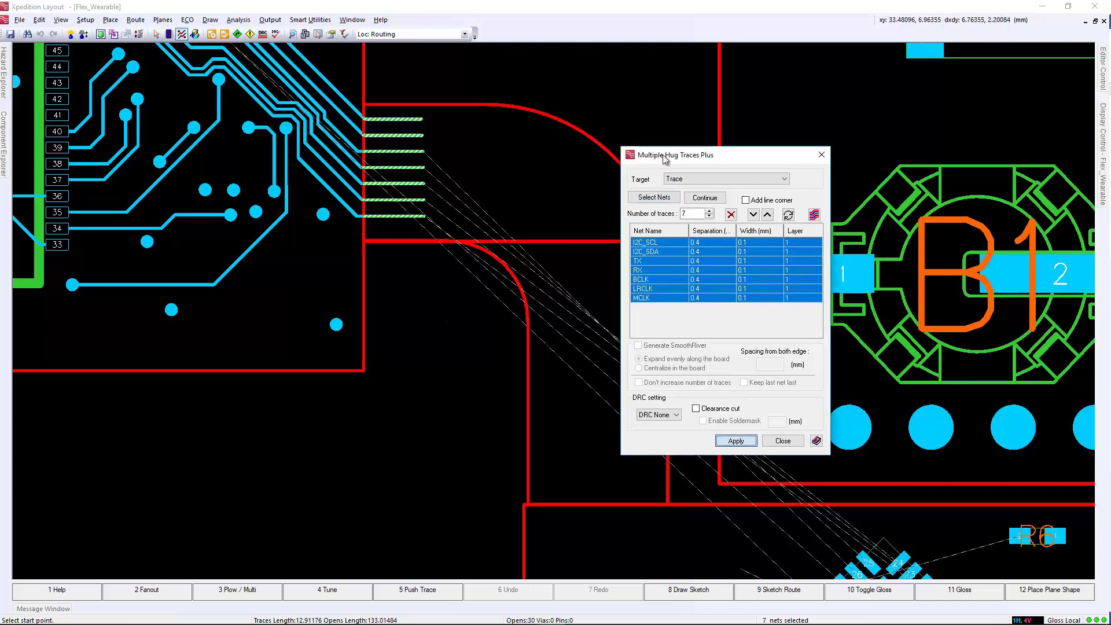
Hug-route the seven traces along the inner side of the curved flex outline
click(450, 104)
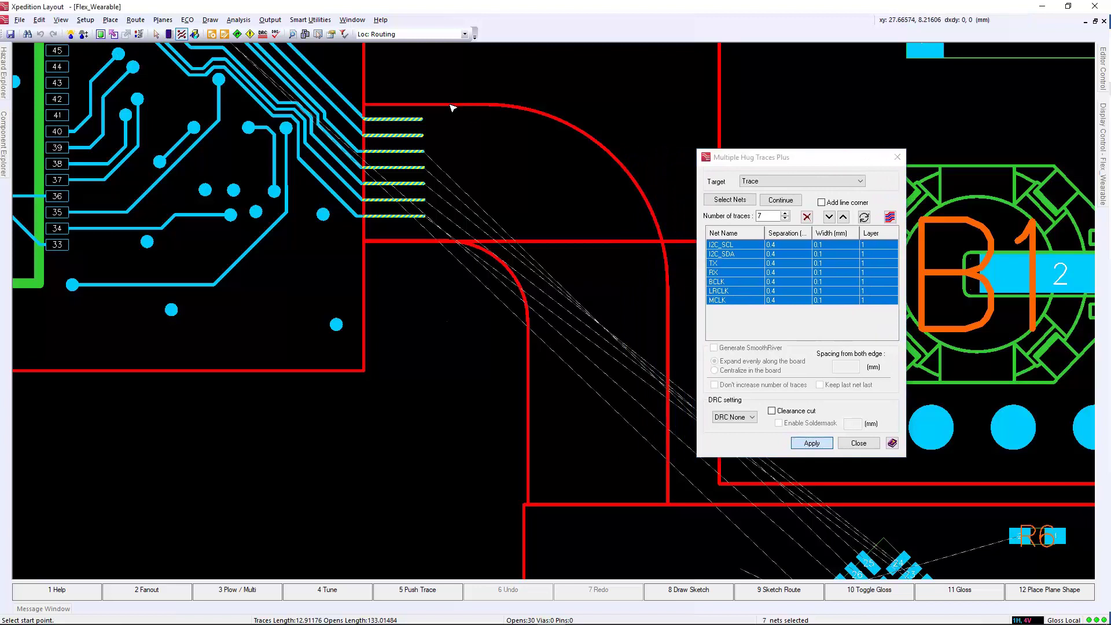
click(668, 451)
click(598, 430)
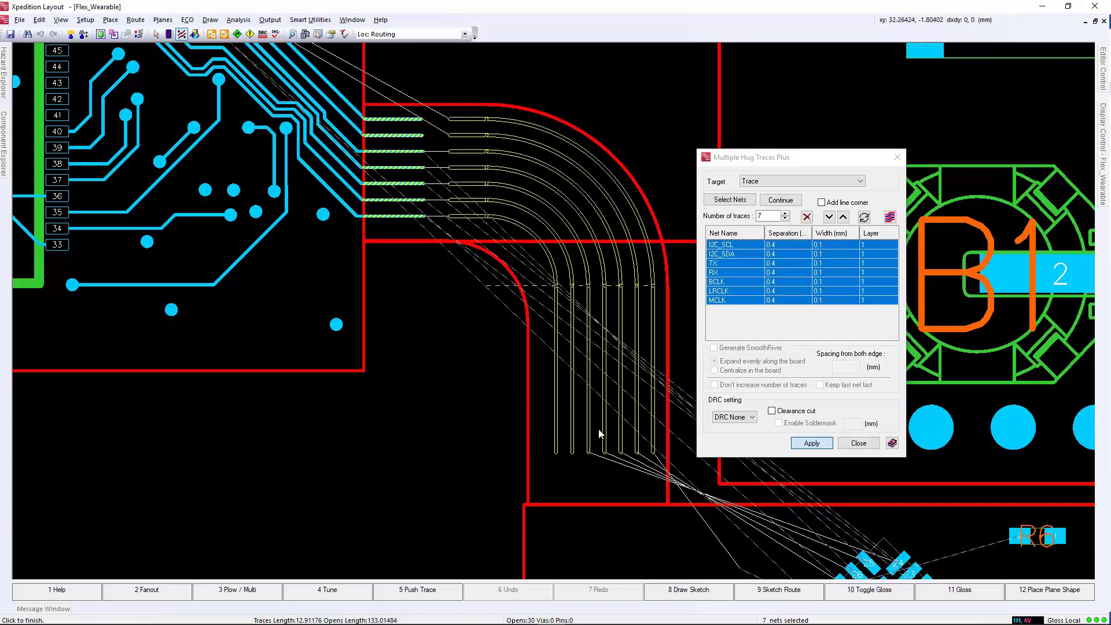
click(588, 463)
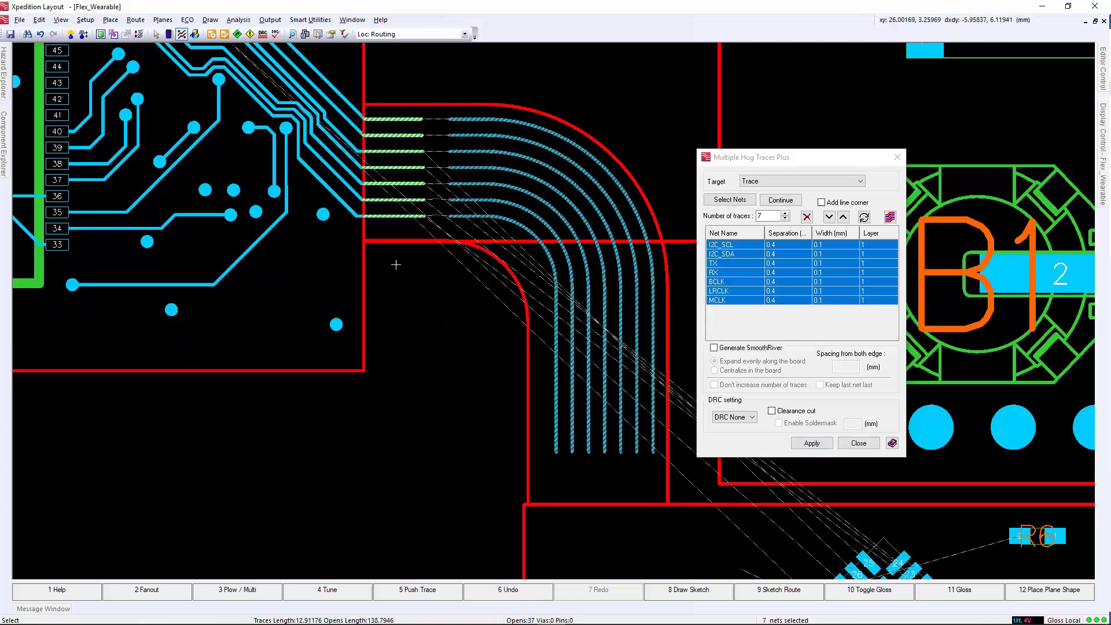
Join the new traces to the existing trace ends as solid routing
scroll(392, 255, up, 3)
click(137, 34)
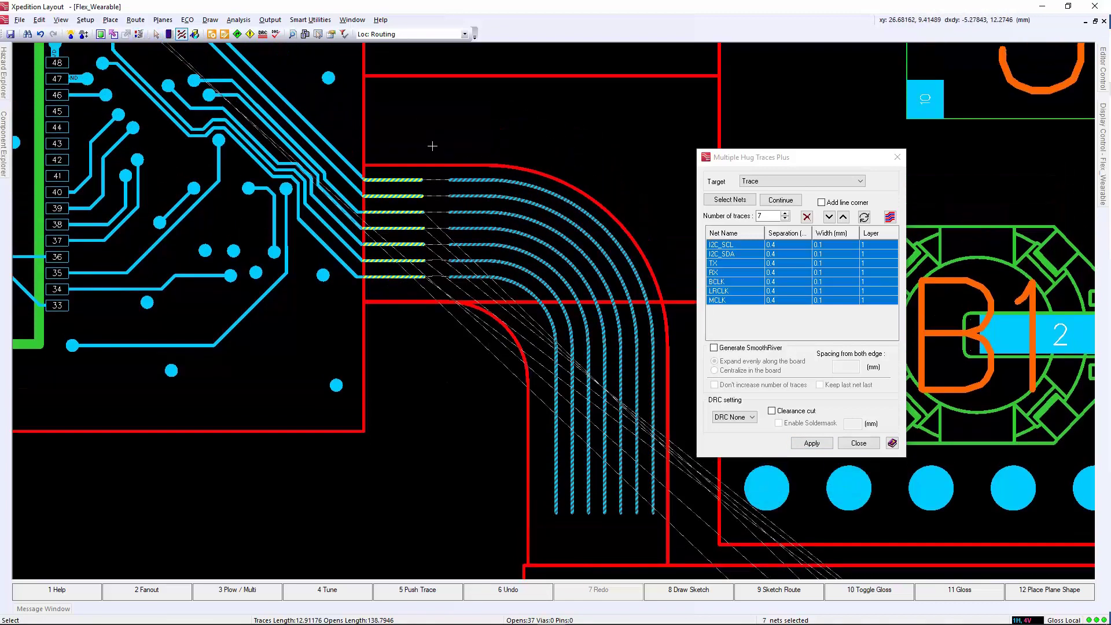
drag(428, 173, 407, 285)
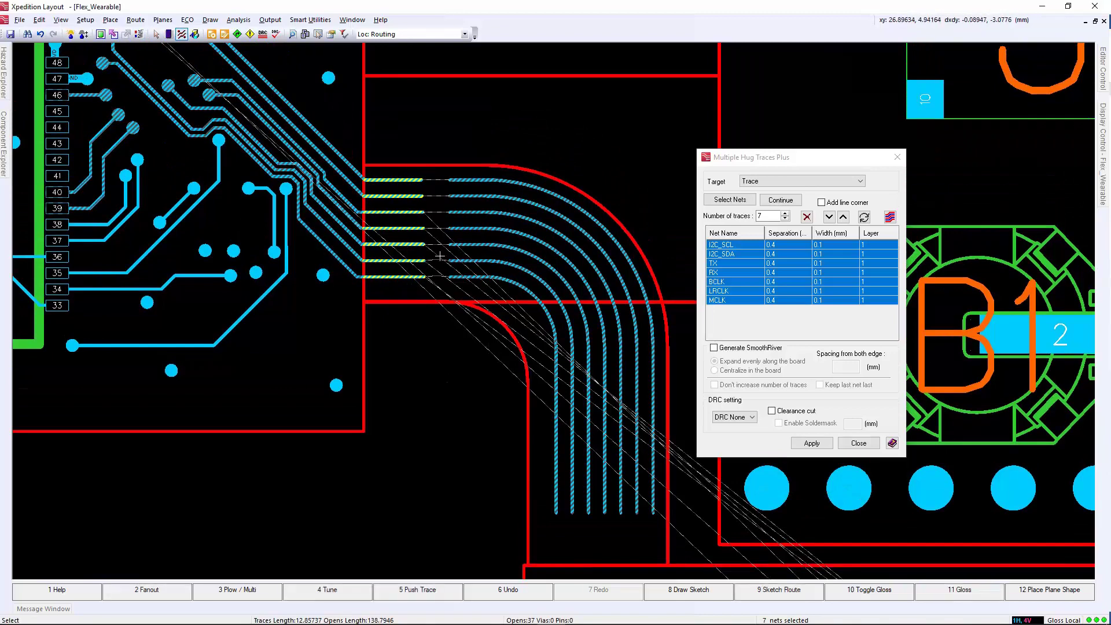
ctrl+scroll(444, 224, up, 2)
click(454, 218)
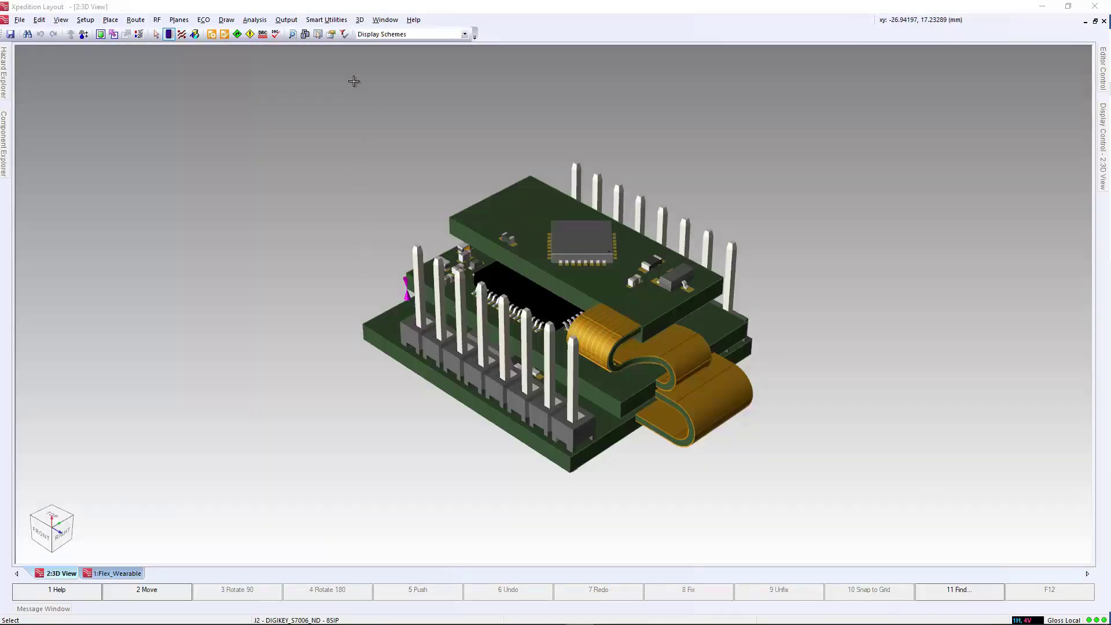
Import the enclosure assembly file Assembly.assy into the 3D view
click(359, 20)
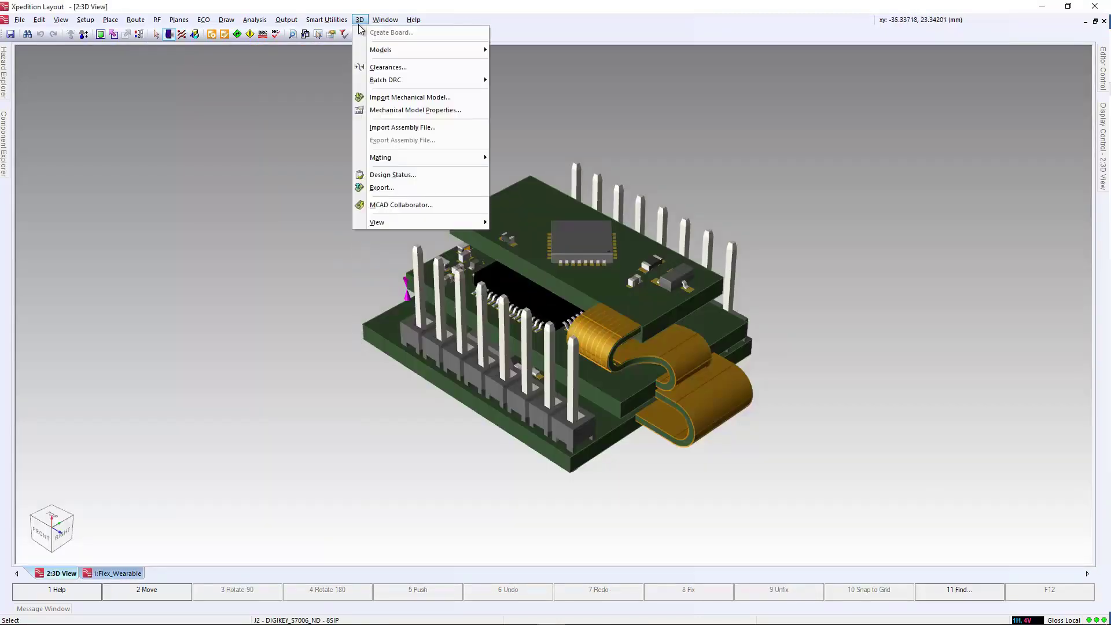
click(378, 127)
double_click(434, 199)
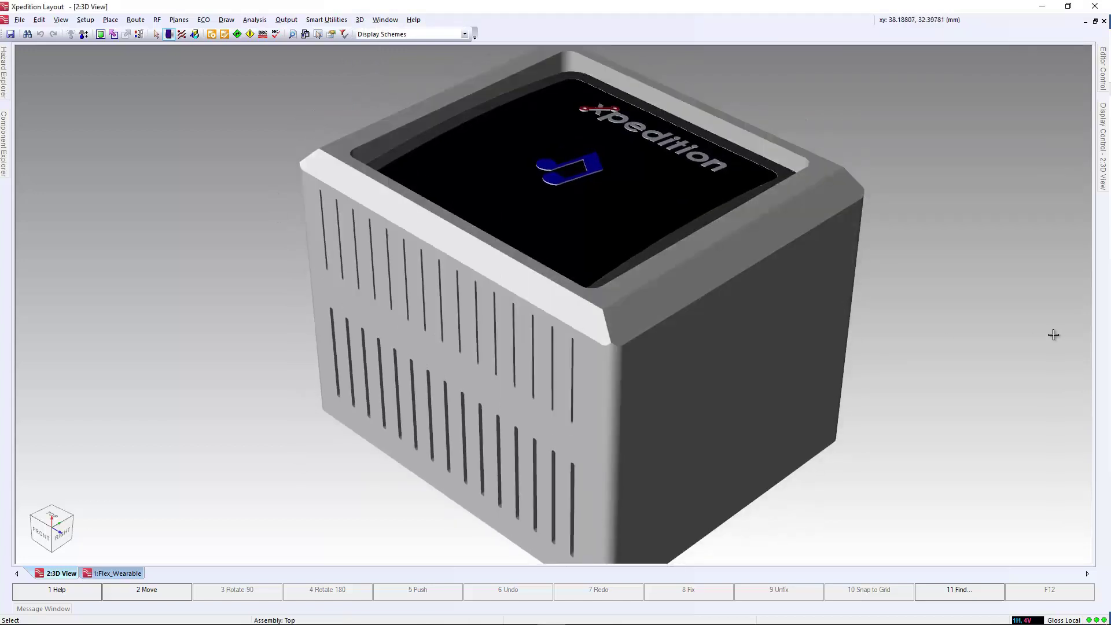
Add the Top assembly in Display Control and make it semi-transparent
click(1103, 151)
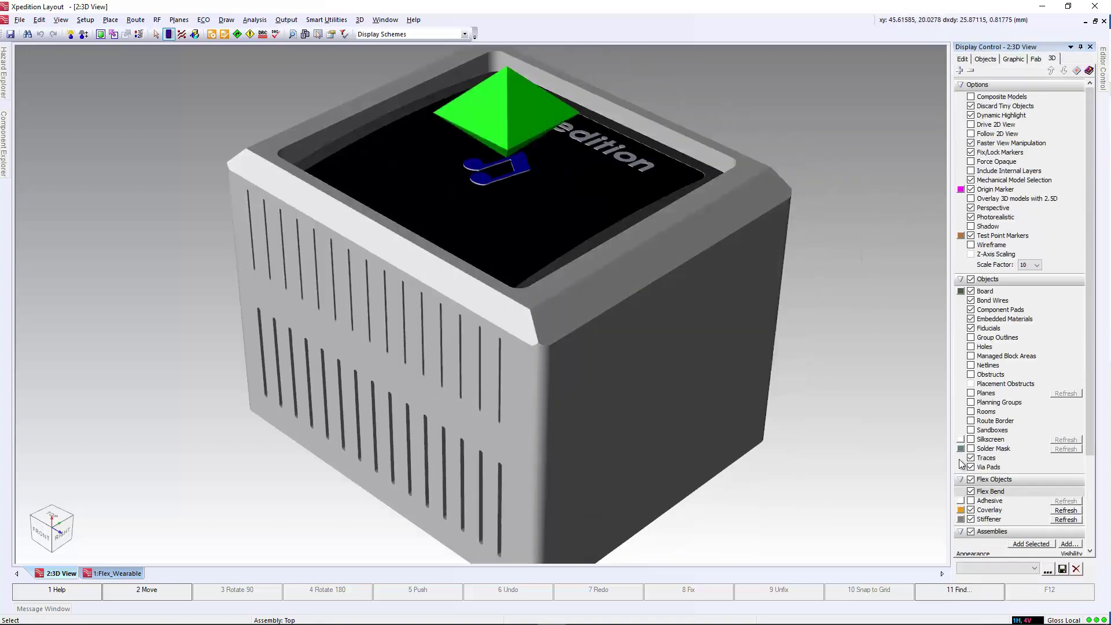
scroll(1018, 404, down, 4)
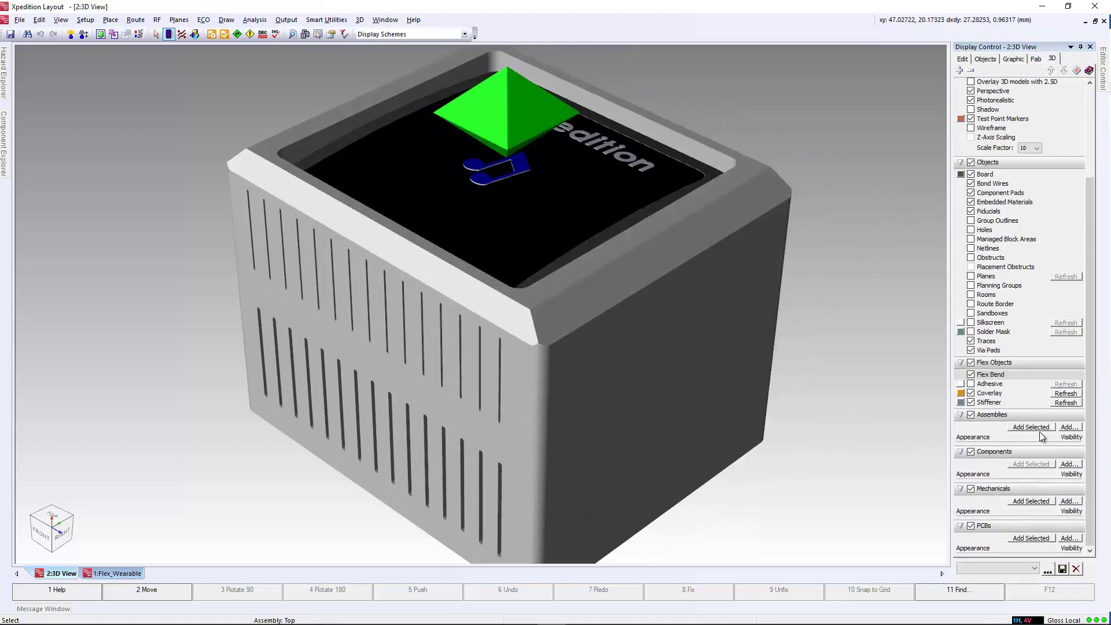
click(1034, 428)
click(959, 449)
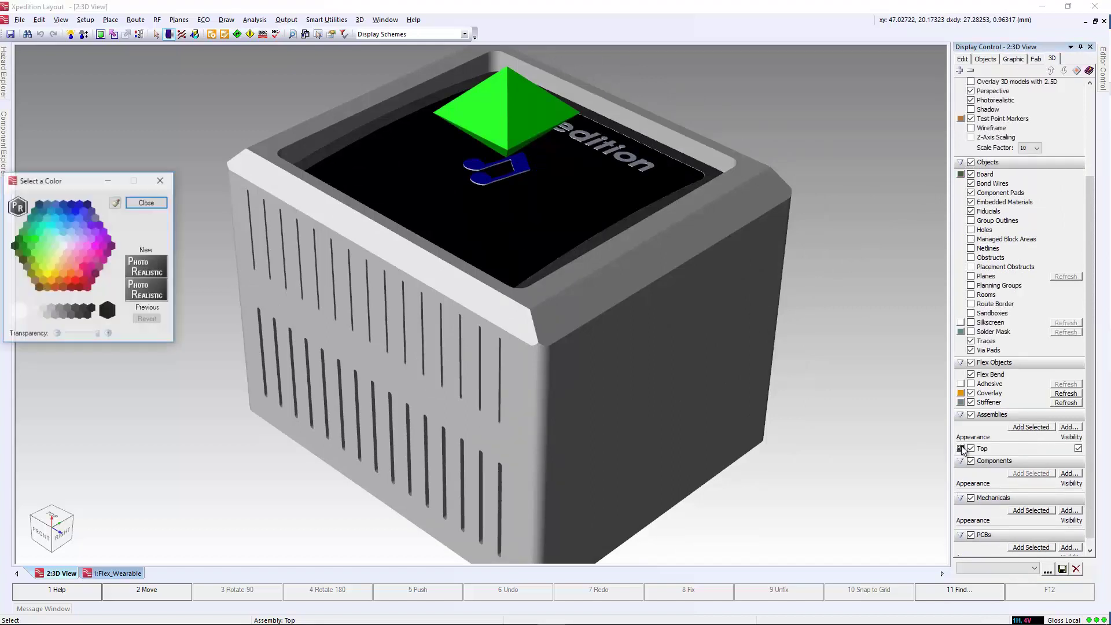
drag(98, 340, 91, 340)
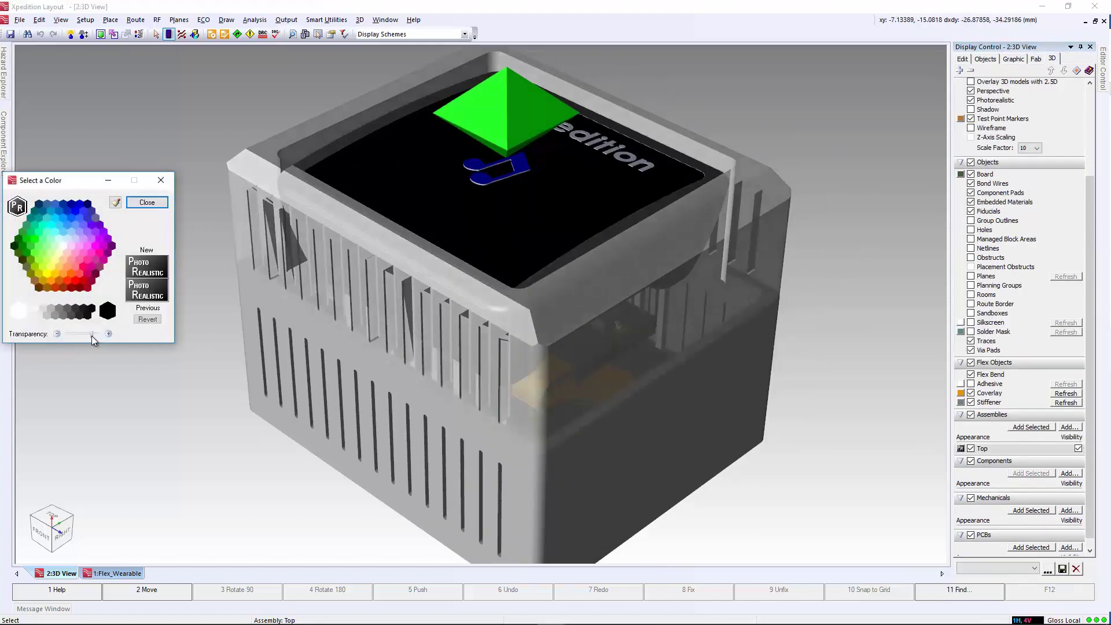
Add the Bottom assembly and lower its transparency so the board shows through
click(467, 435)
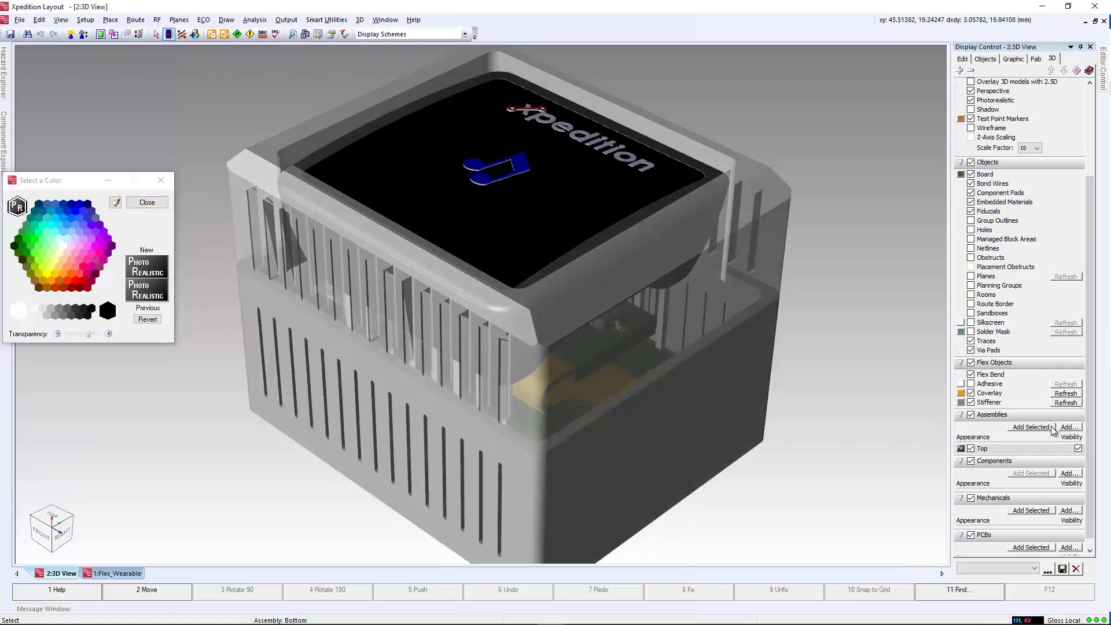
click(1050, 427)
click(960, 448)
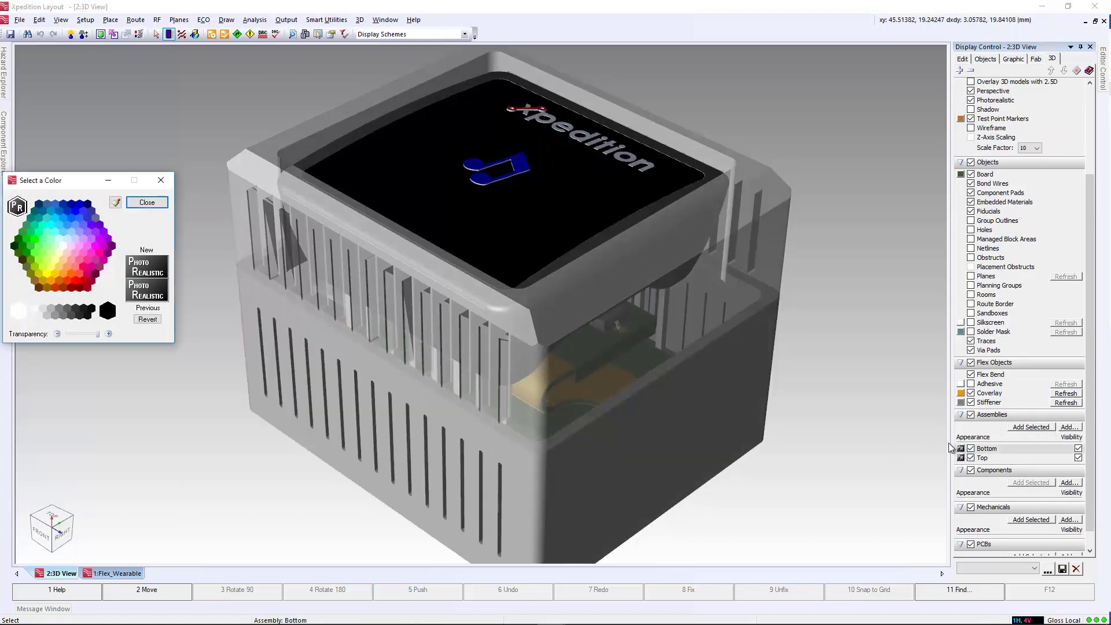
drag(98, 339, 89, 338)
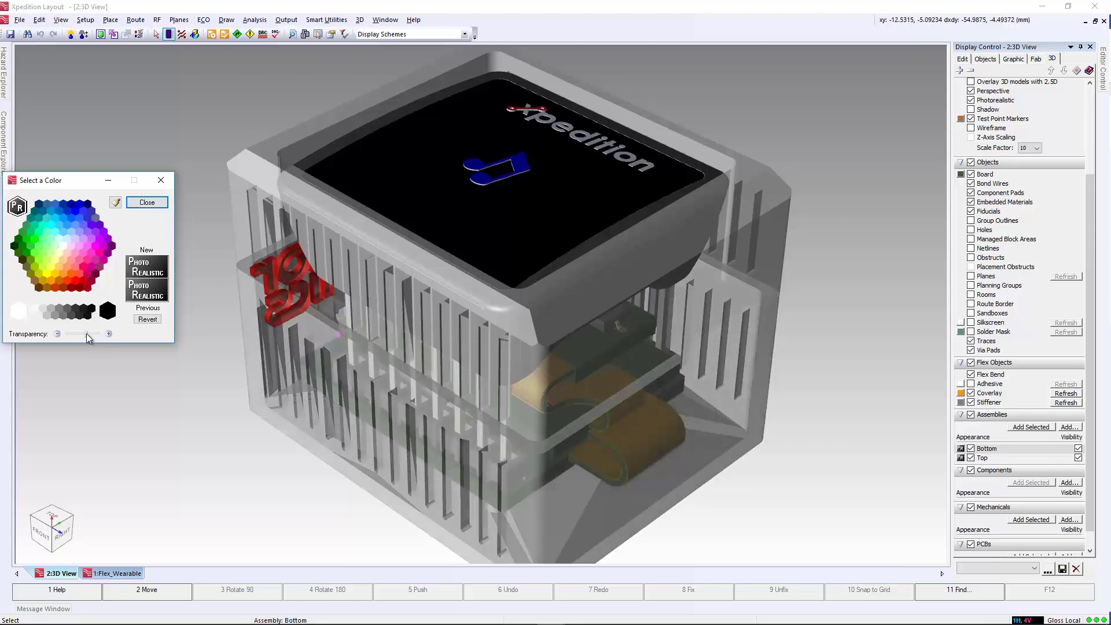
click(164, 181)
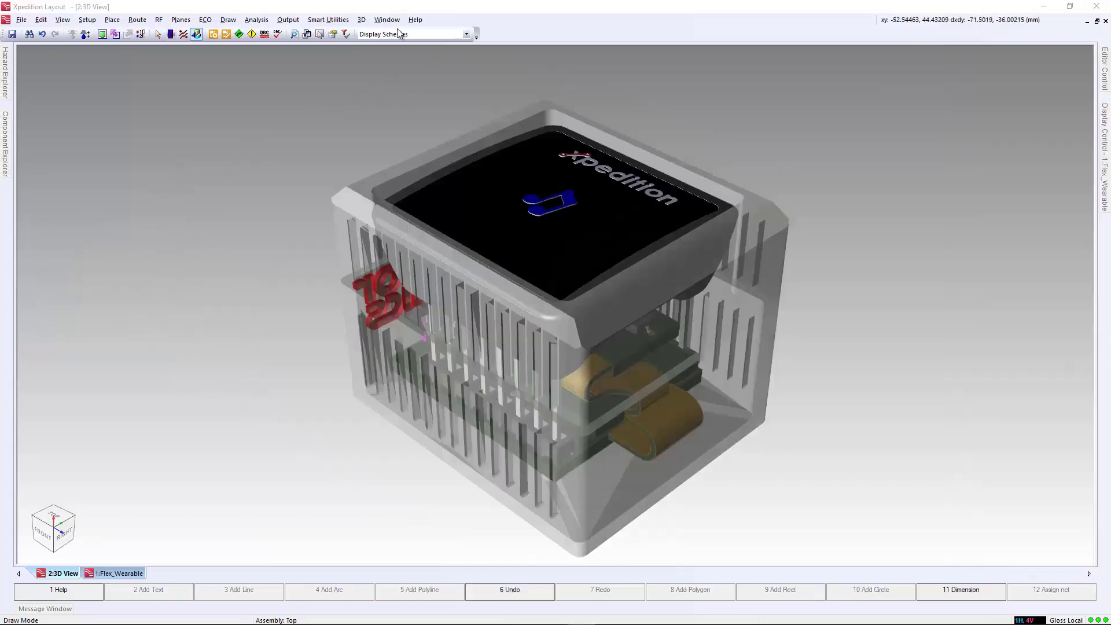
Export Flex_Wearable.step as a single file with component pads, via holes, silkscreen and soldermask
click(361, 20)
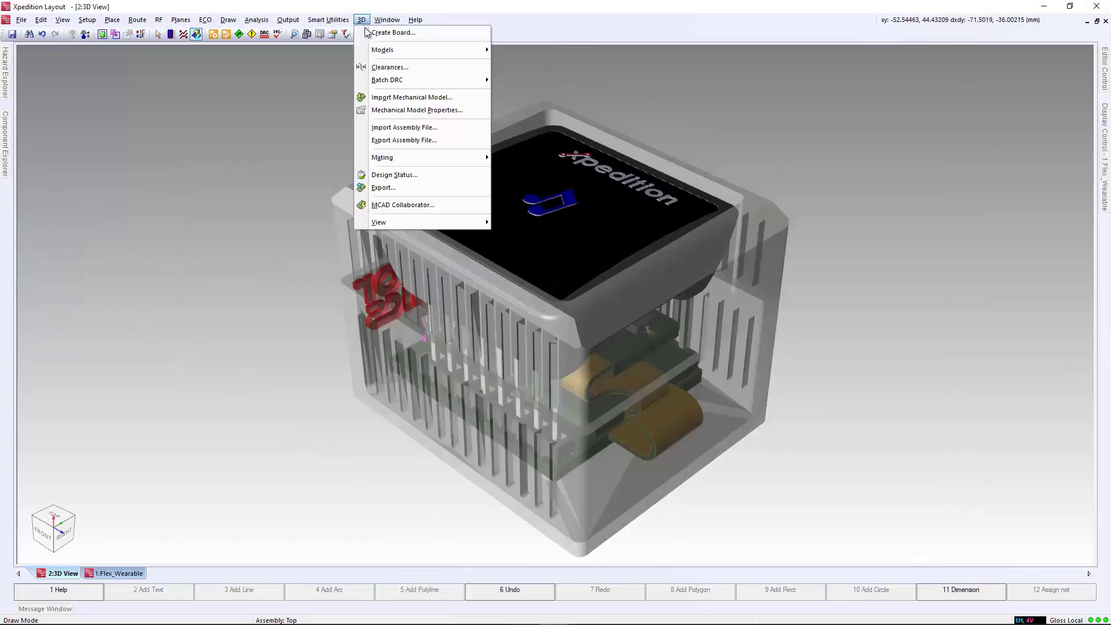
click(383, 187)
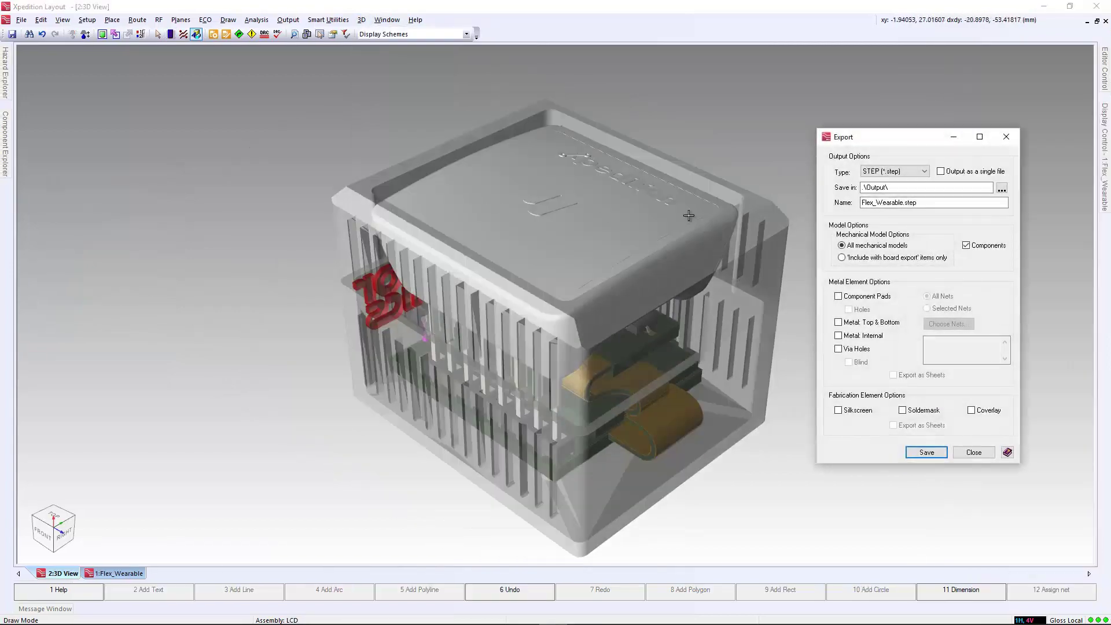
click(941, 171)
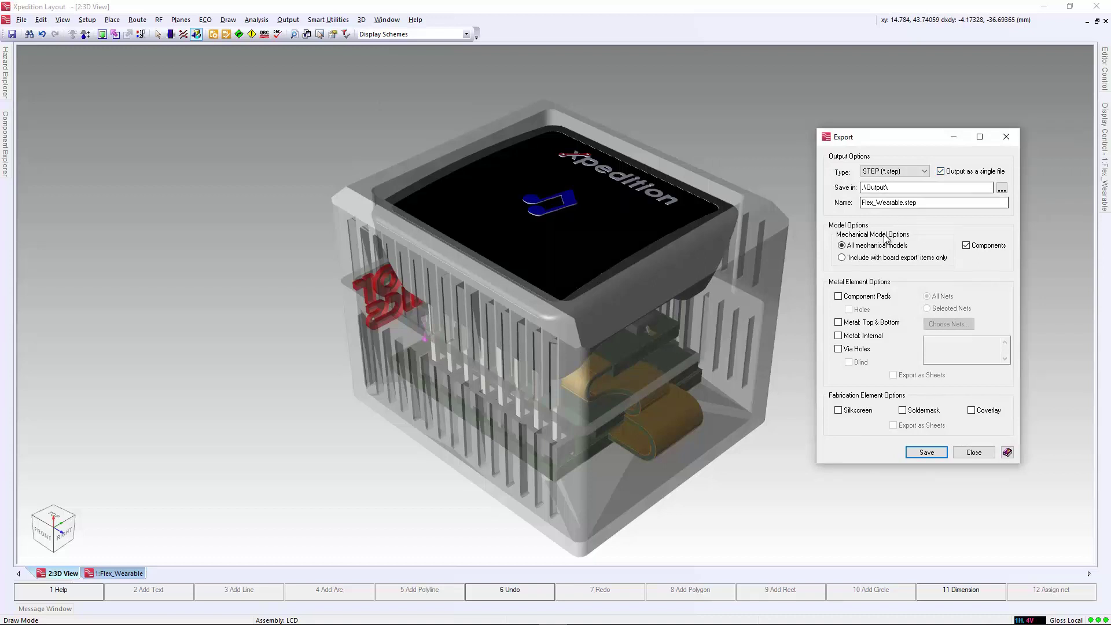
click(857, 297)
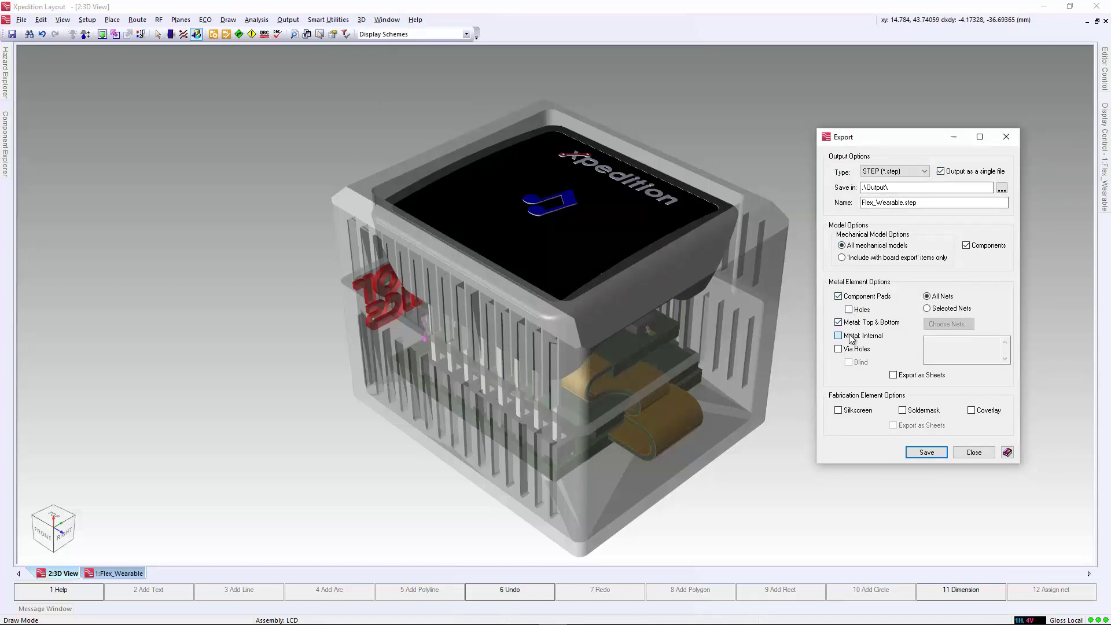
click(846, 349)
click(859, 412)
click(920, 411)
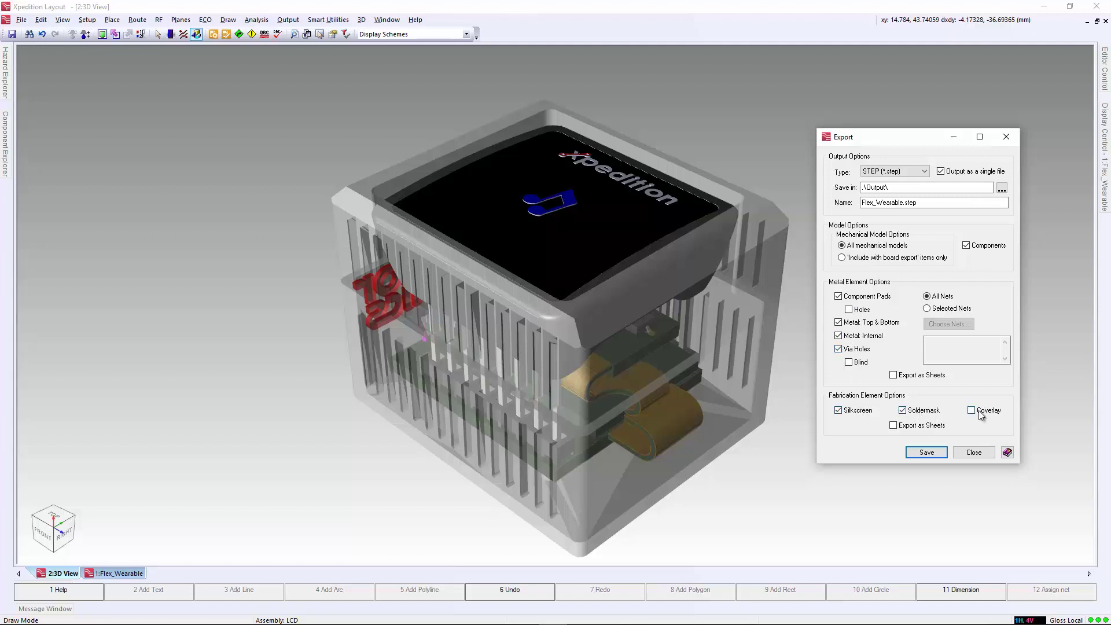
click(943, 452)
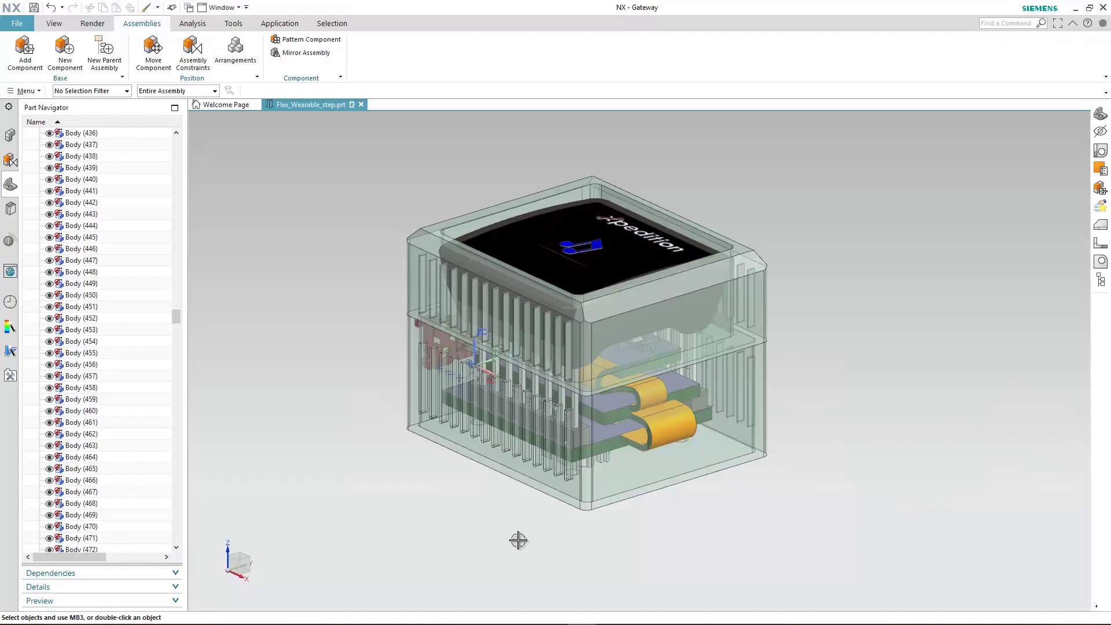
scroll(521, 540, up, 5)
middle_drag(530, 513, 637, 525)
key(Home)
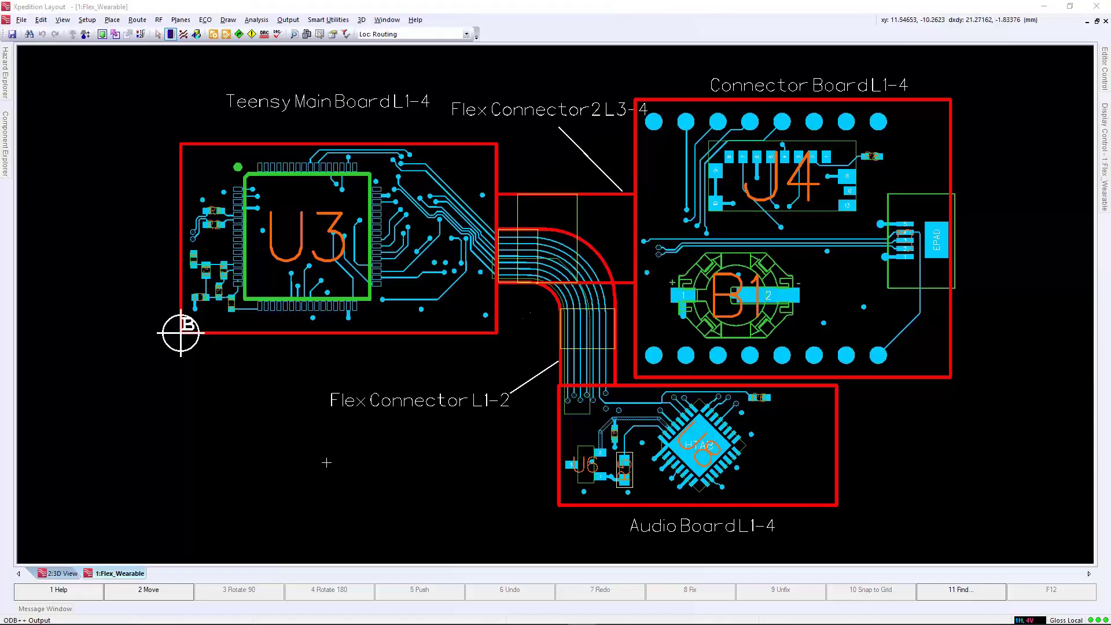
Accept the advanced ODB++ options and generate job Designodb into Output\ODBpp
click(287, 20)
click(304, 135)
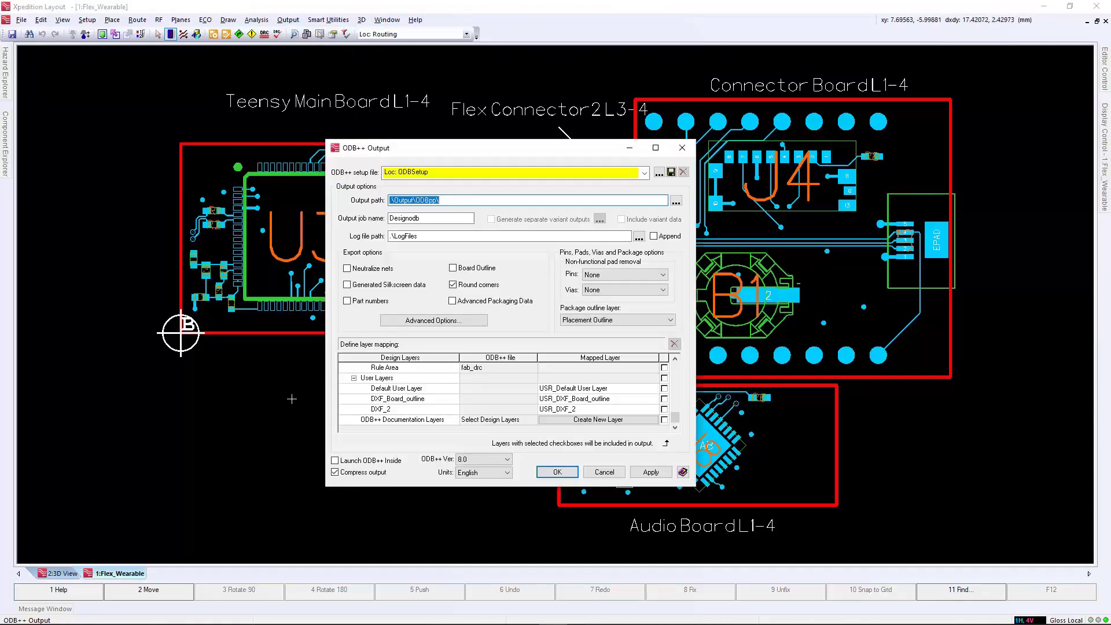
click(426, 322)
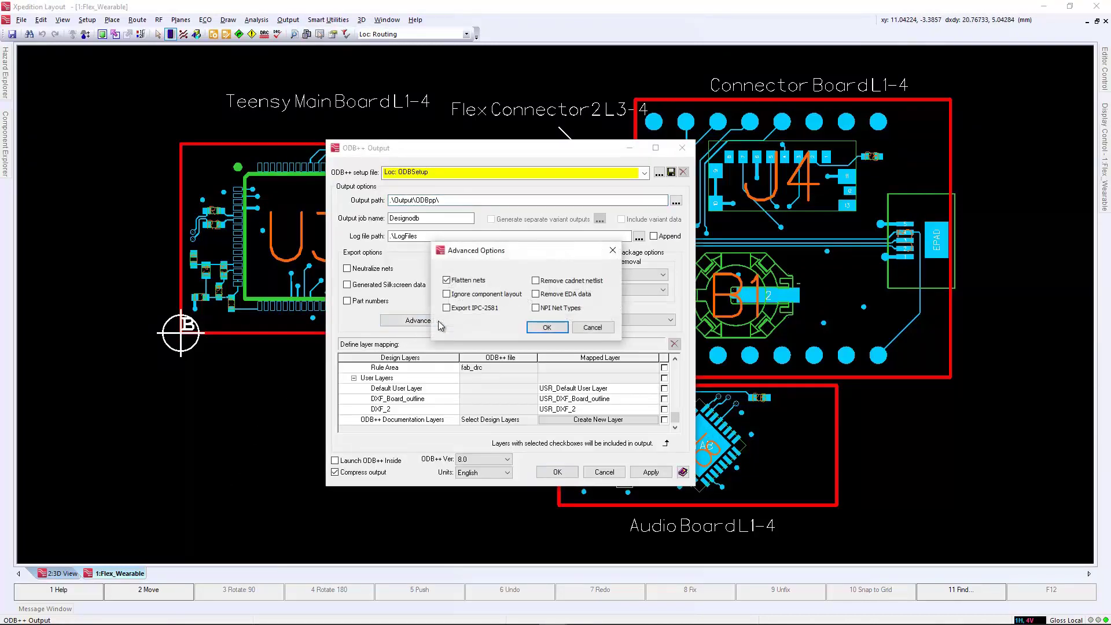
click(547, 328)
drag(677, 421, 670, 370)
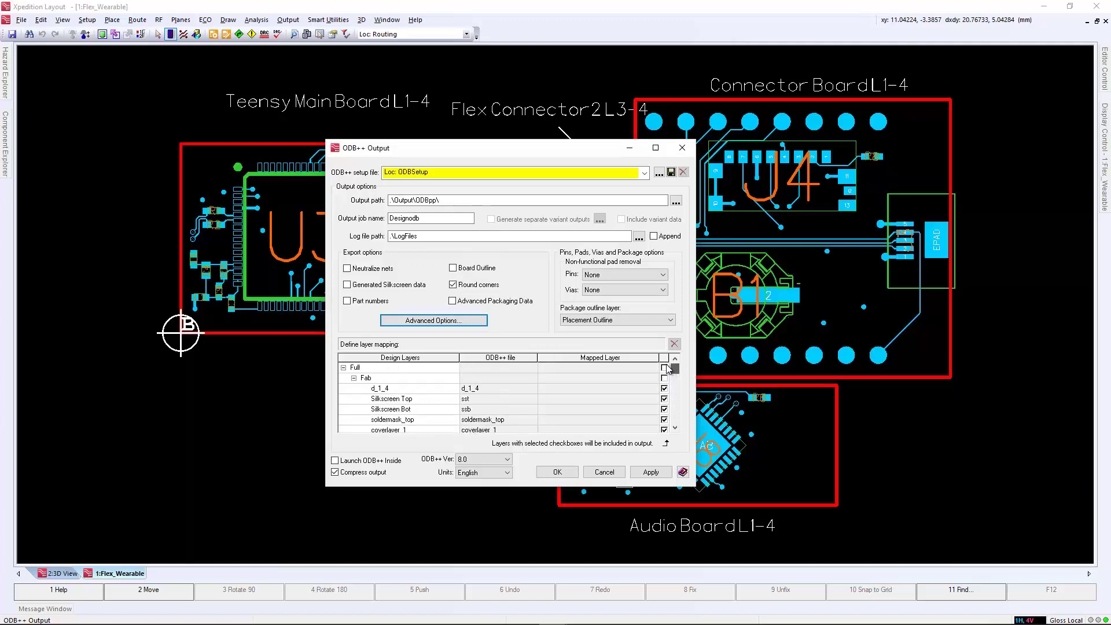
click(557, 470)
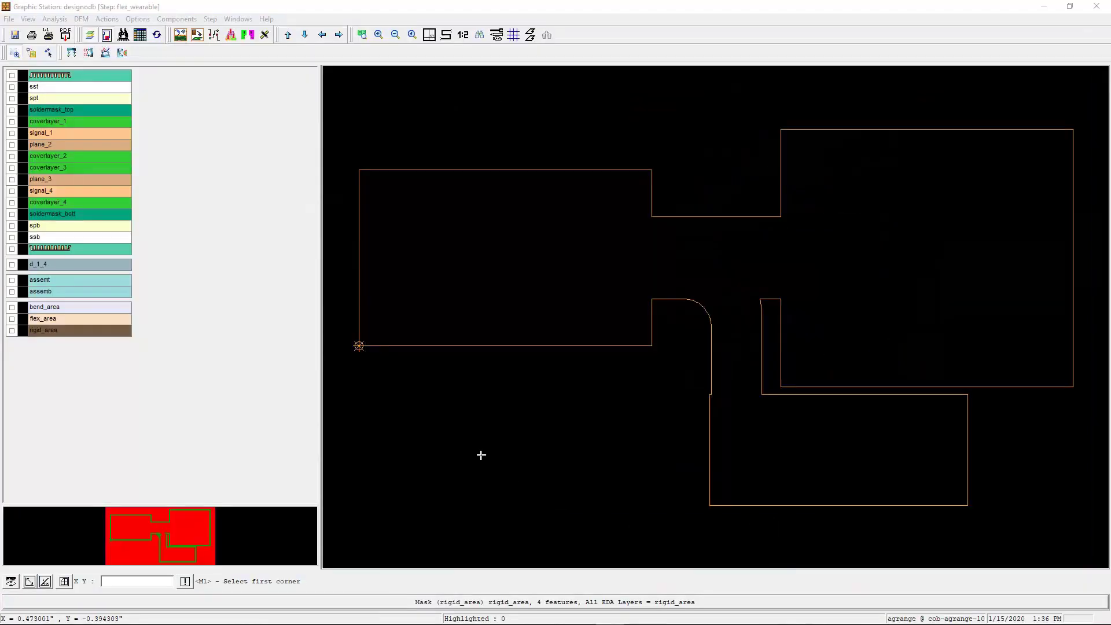
Briefly show and hide the rigid_area, flex_area and bend_area layers, then display the signal_1 copper layer
click(90, 331)
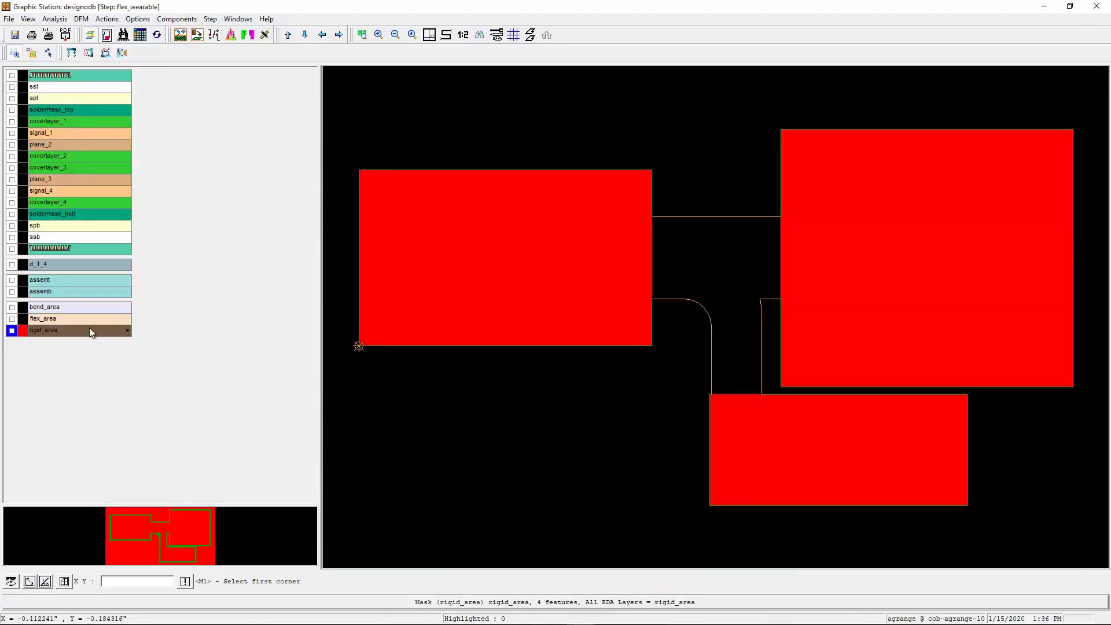
click(90, 331)
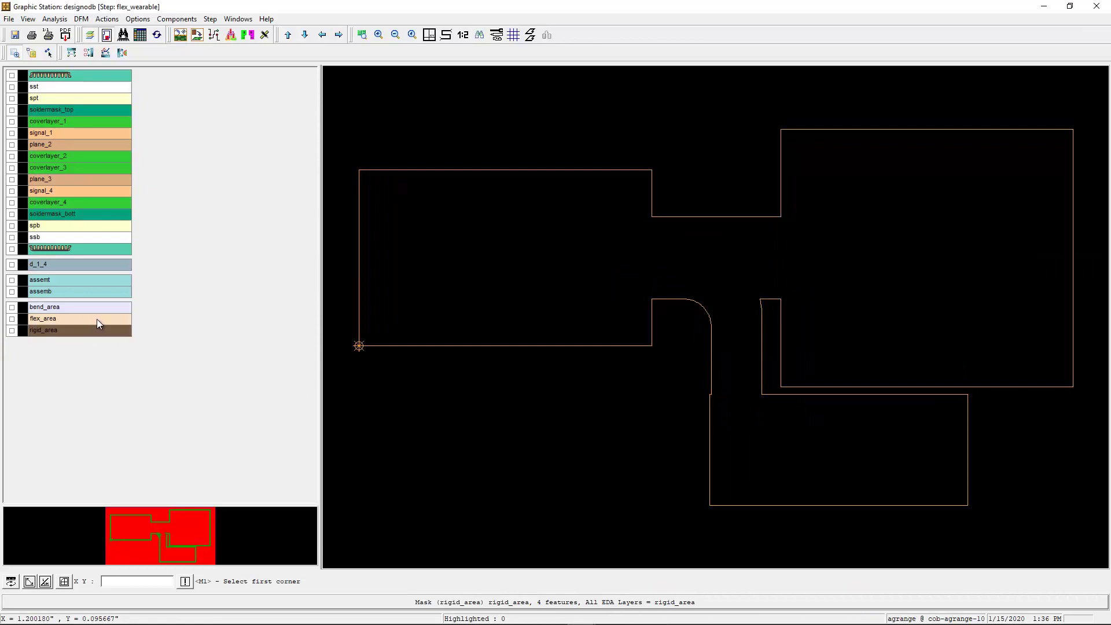
click(96, 318)
click(96, 318)
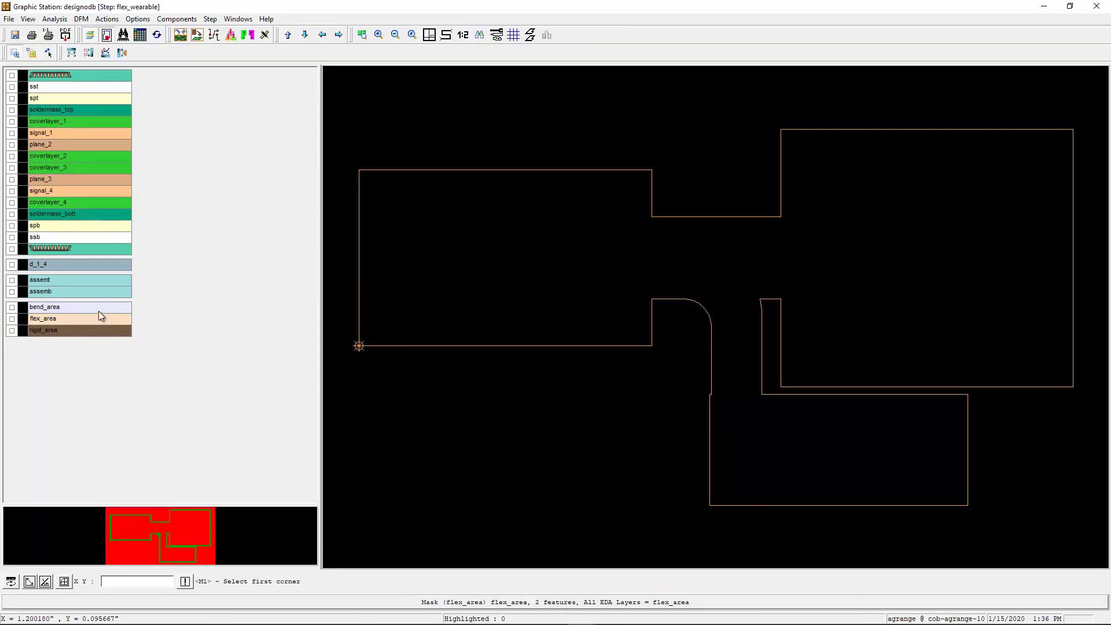
click(101, 310)
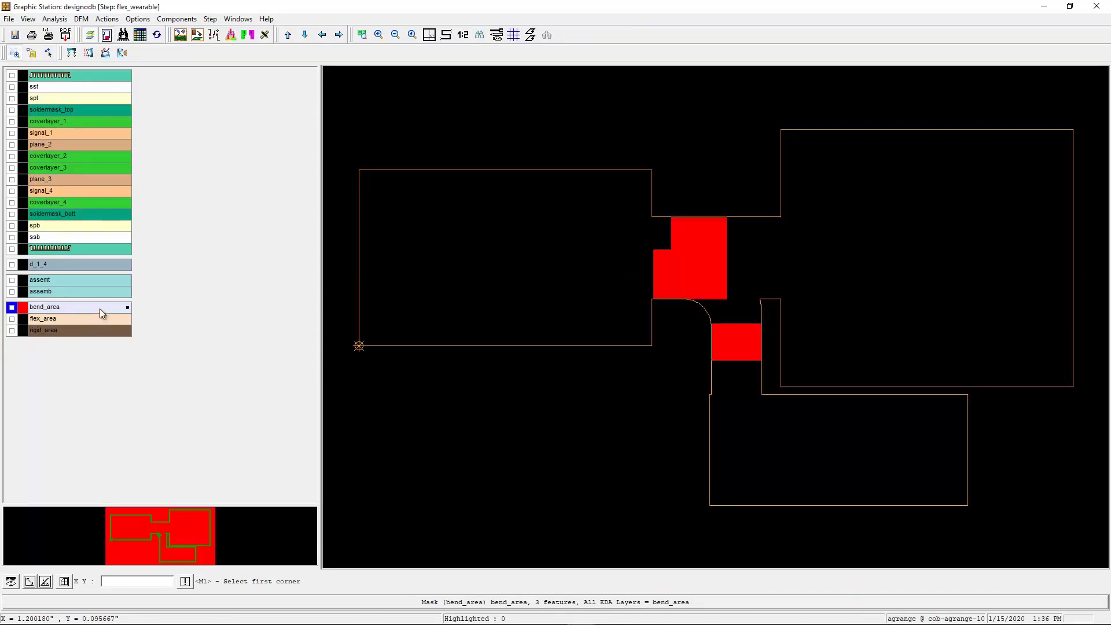
click(100, 308)
click(96, 134)
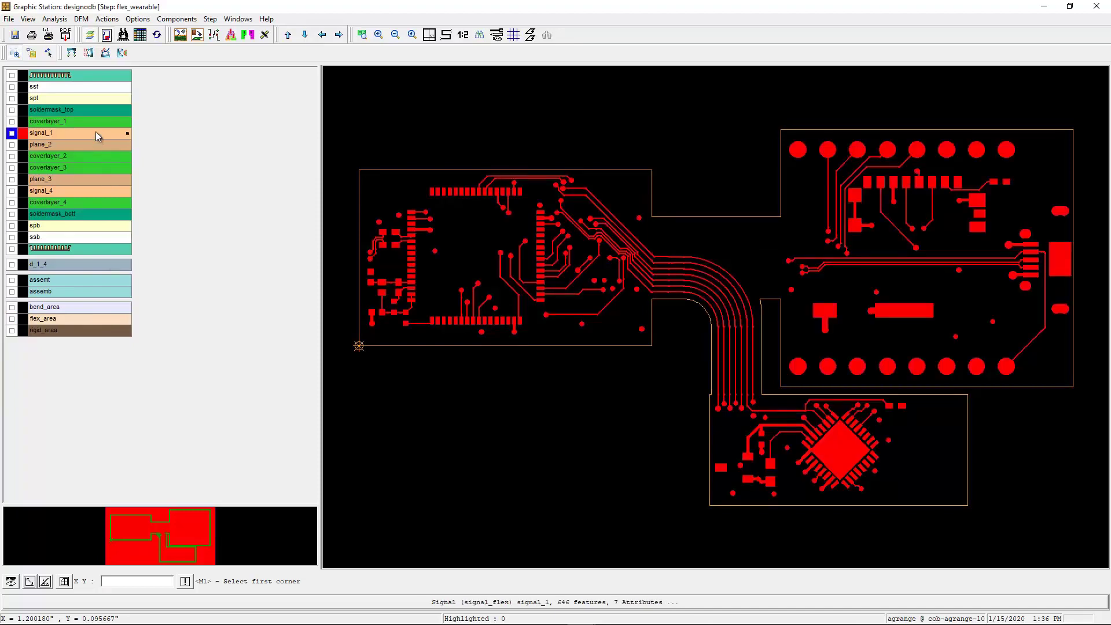